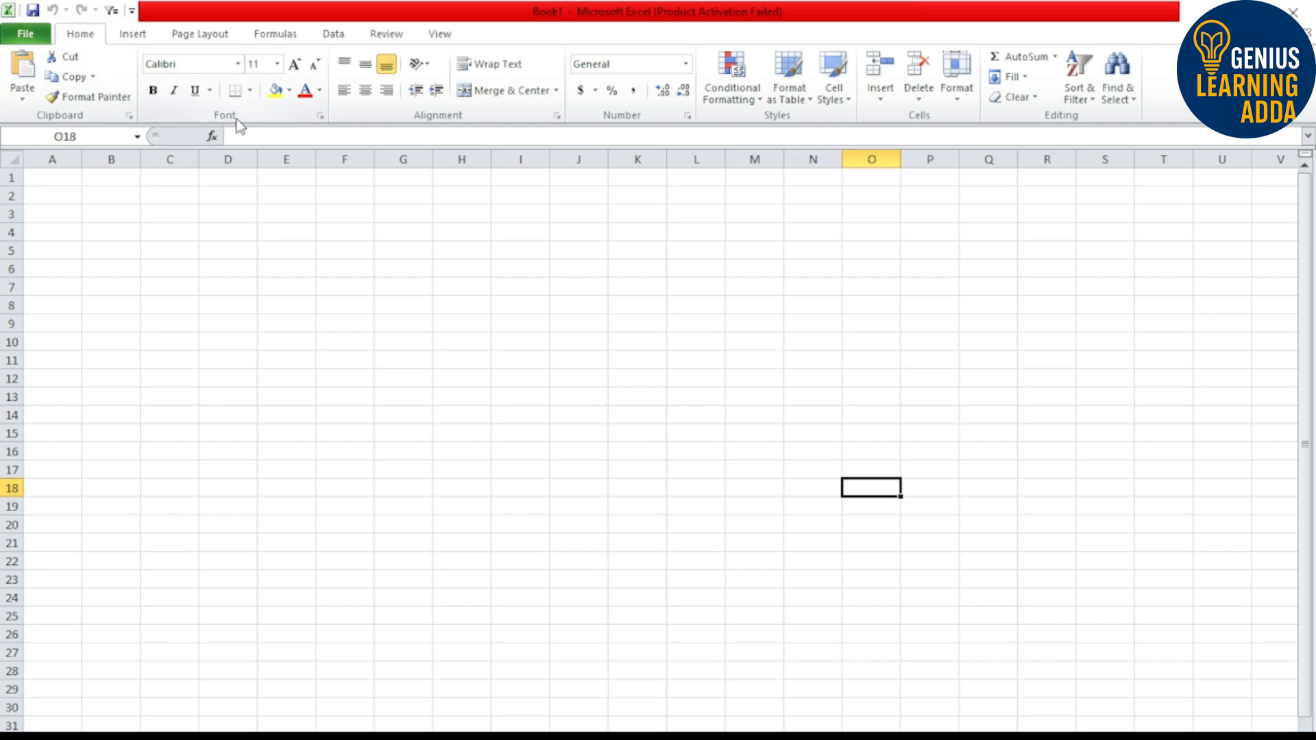
- Enter the headers SR NO, NAME OF ITEMS, QTY, RATE and TOTAL in cells A1 to E1
click(61, 177)
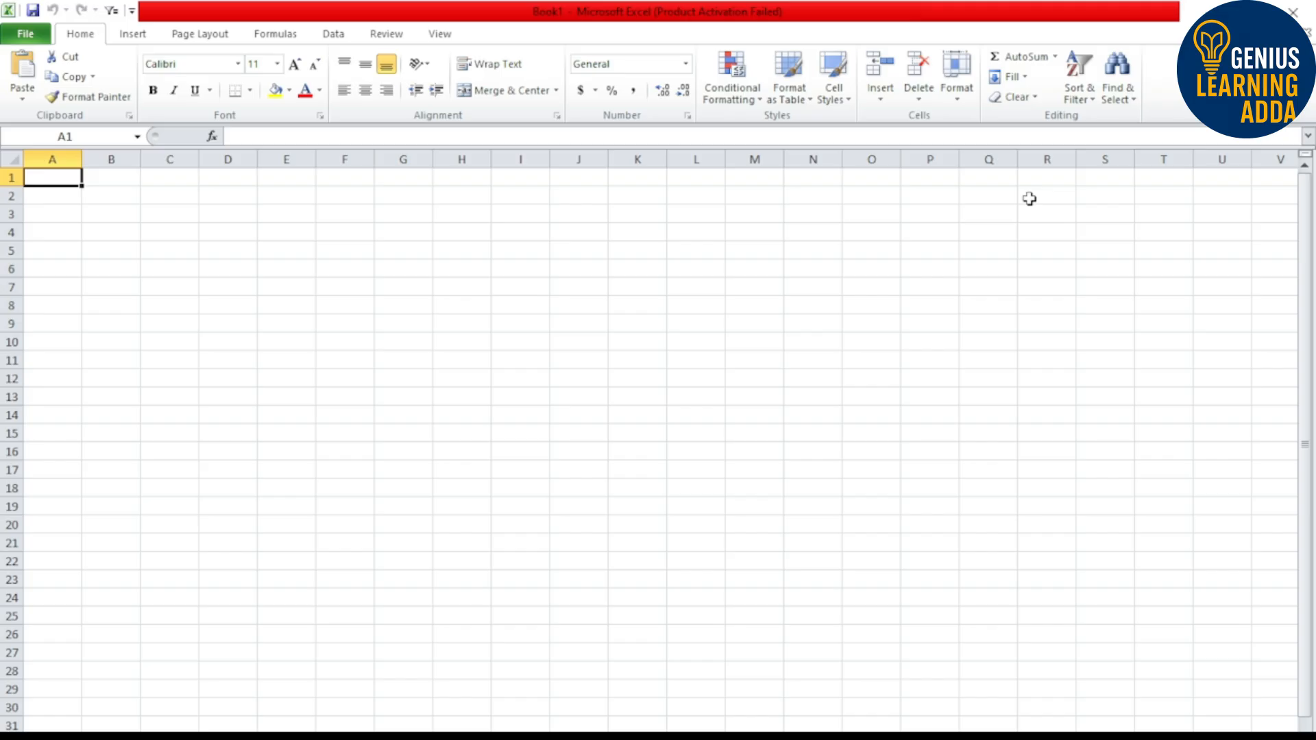
text(SR)
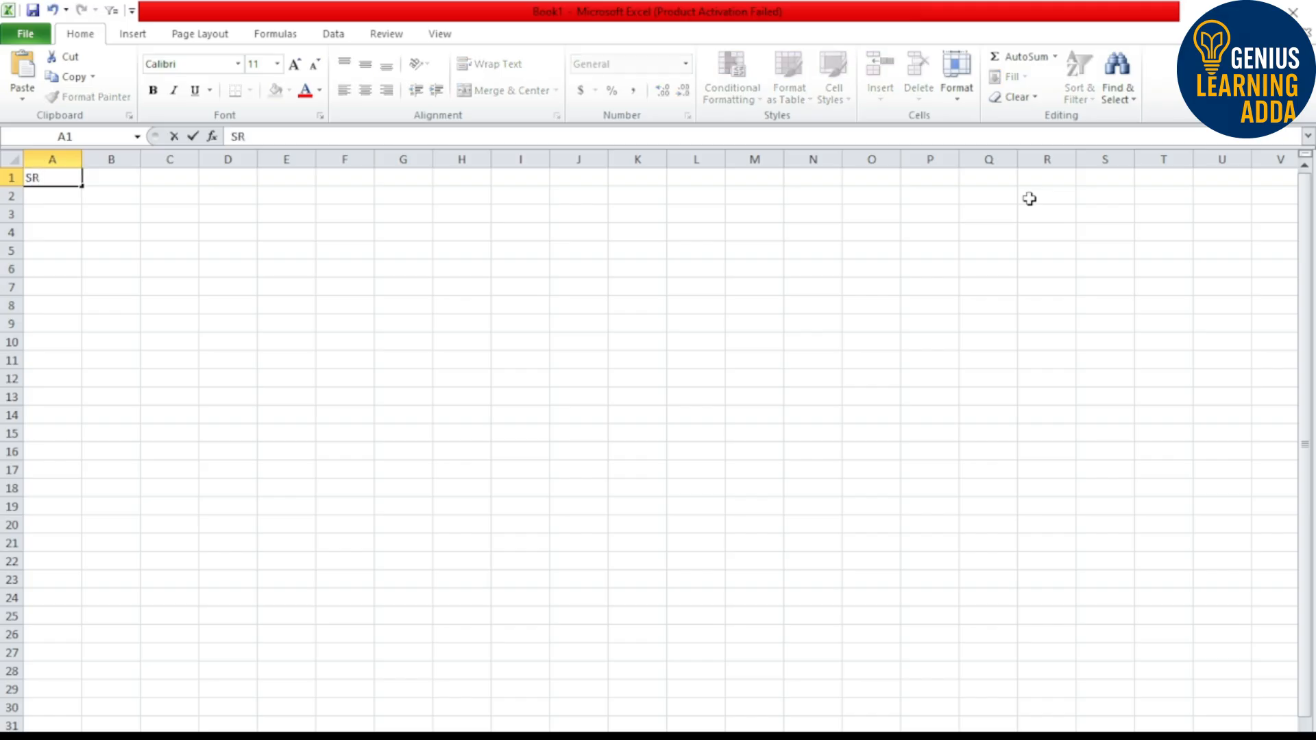
text( NO)
key(Tab)
text(NAME OF)
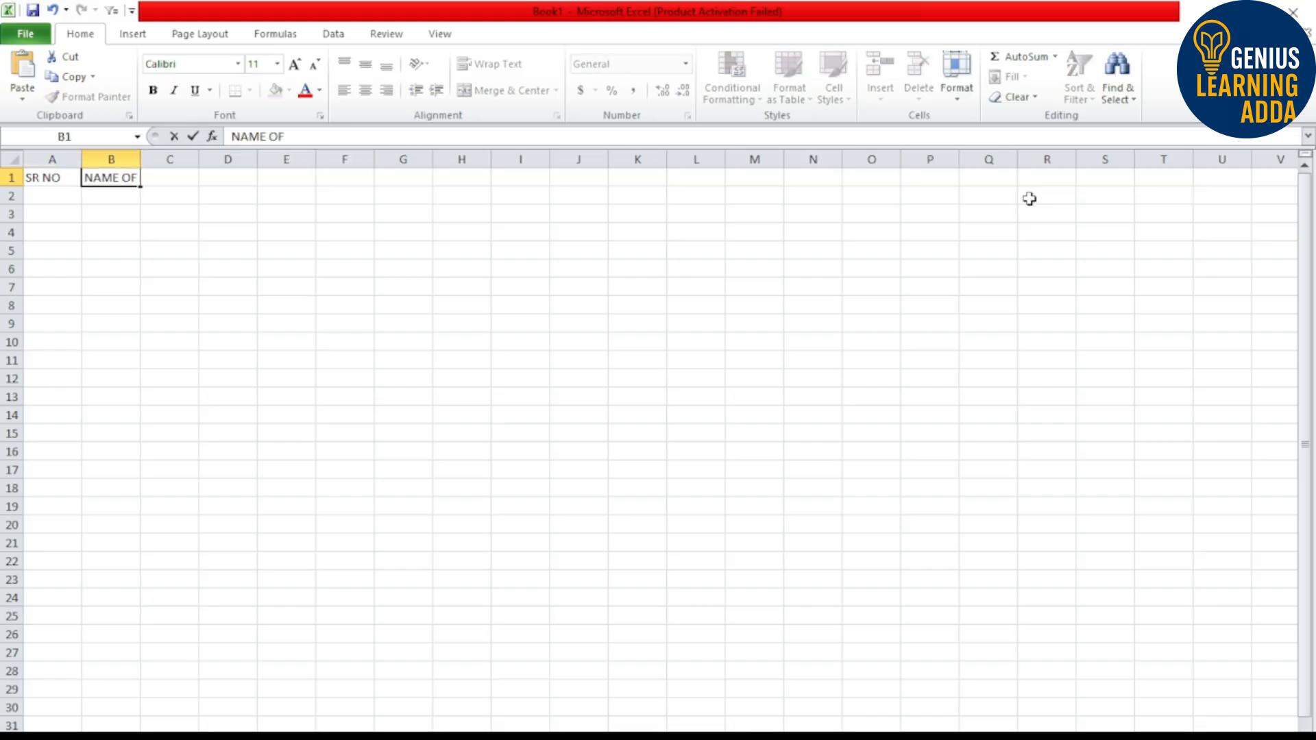
text( ITEMS)
key(Tab)
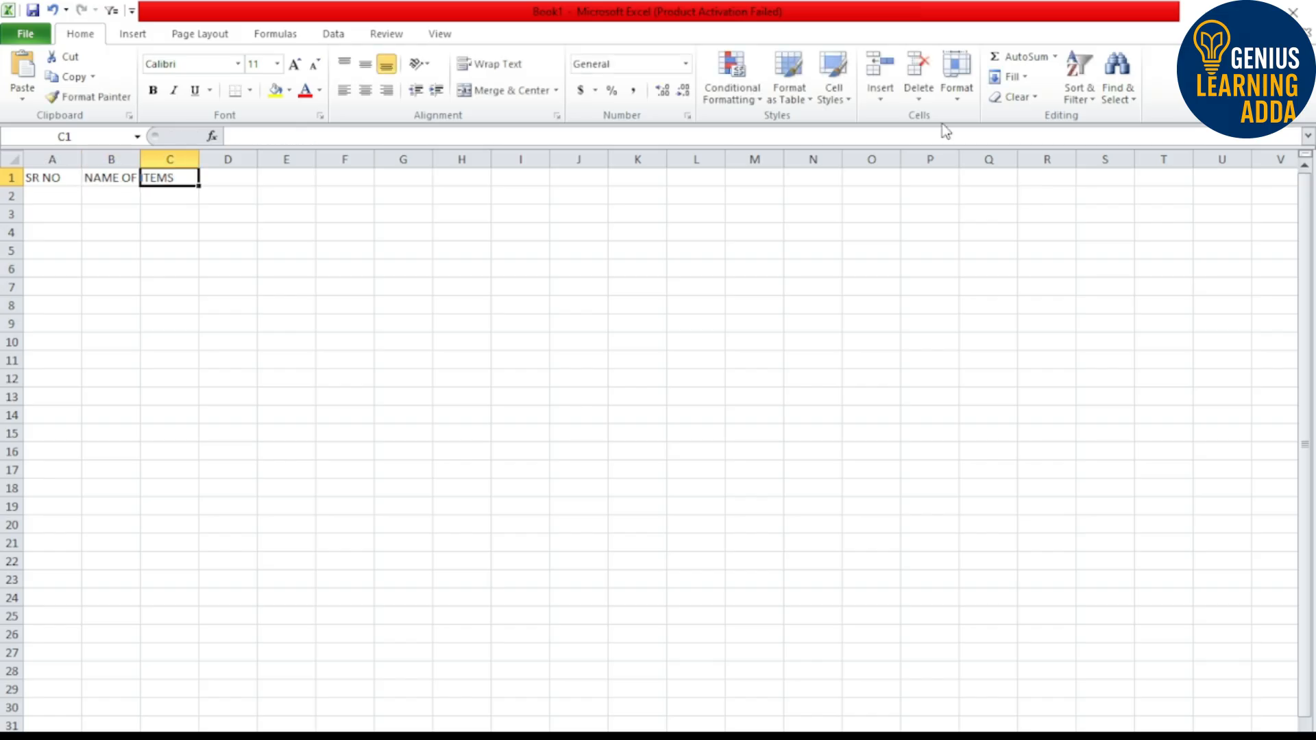
text(QTY)
key(Tab)
text(RATE)
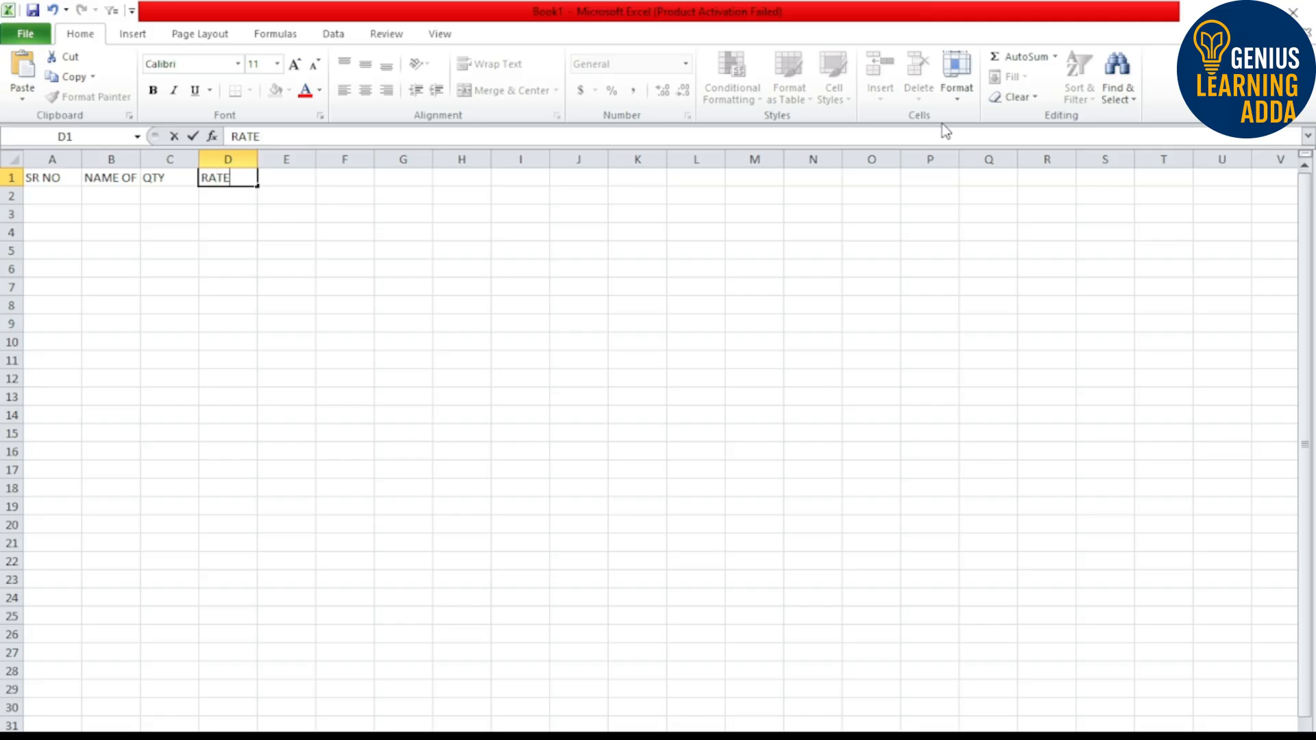
key(Tab)
text(TOTAL)
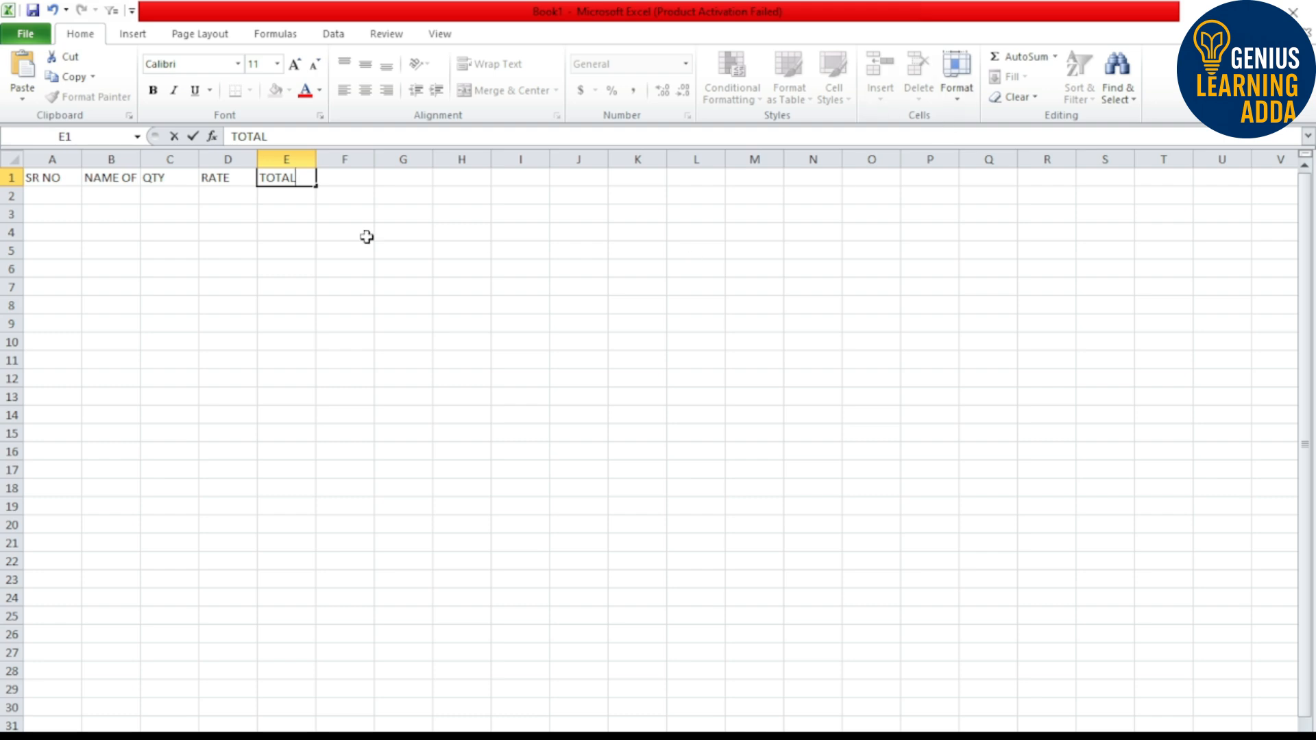
- Number the rows 1, 2, 3 and 4 in the SR NO column, cells A2 to A5
click(54, 195)
text(1)
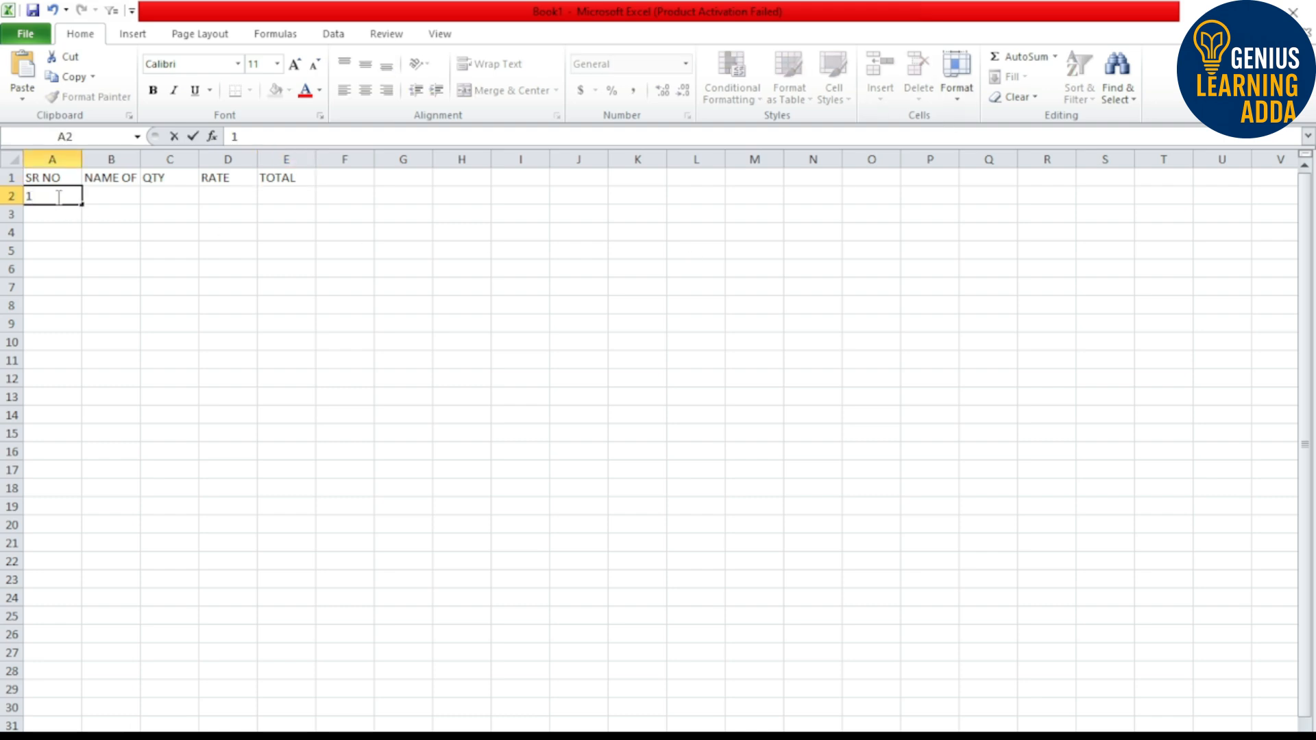
key(Return)
text(2)
key(Return)
text(3)
key(Return)
text(4)
click(253, 323)
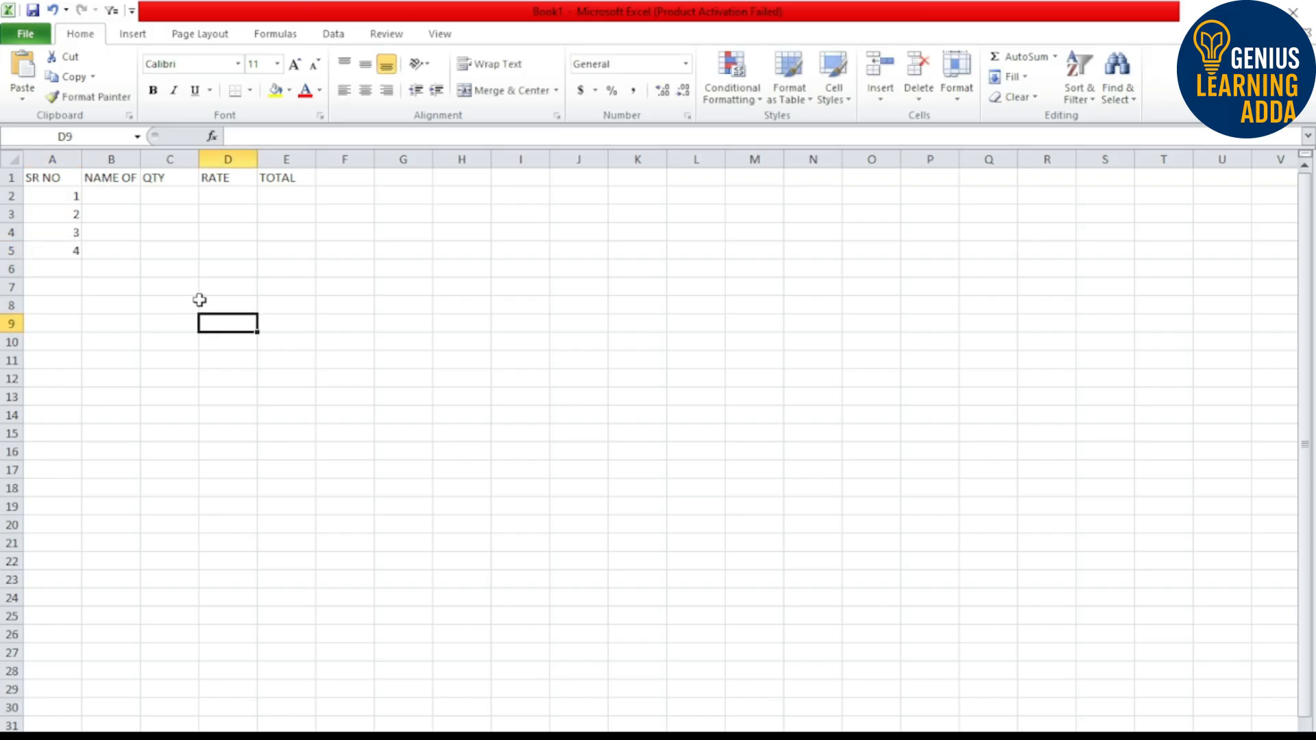
- Enter the item names KEYBORAD, MOUSE, RAM and SSD in cells B2 to B5
click(117, 197)
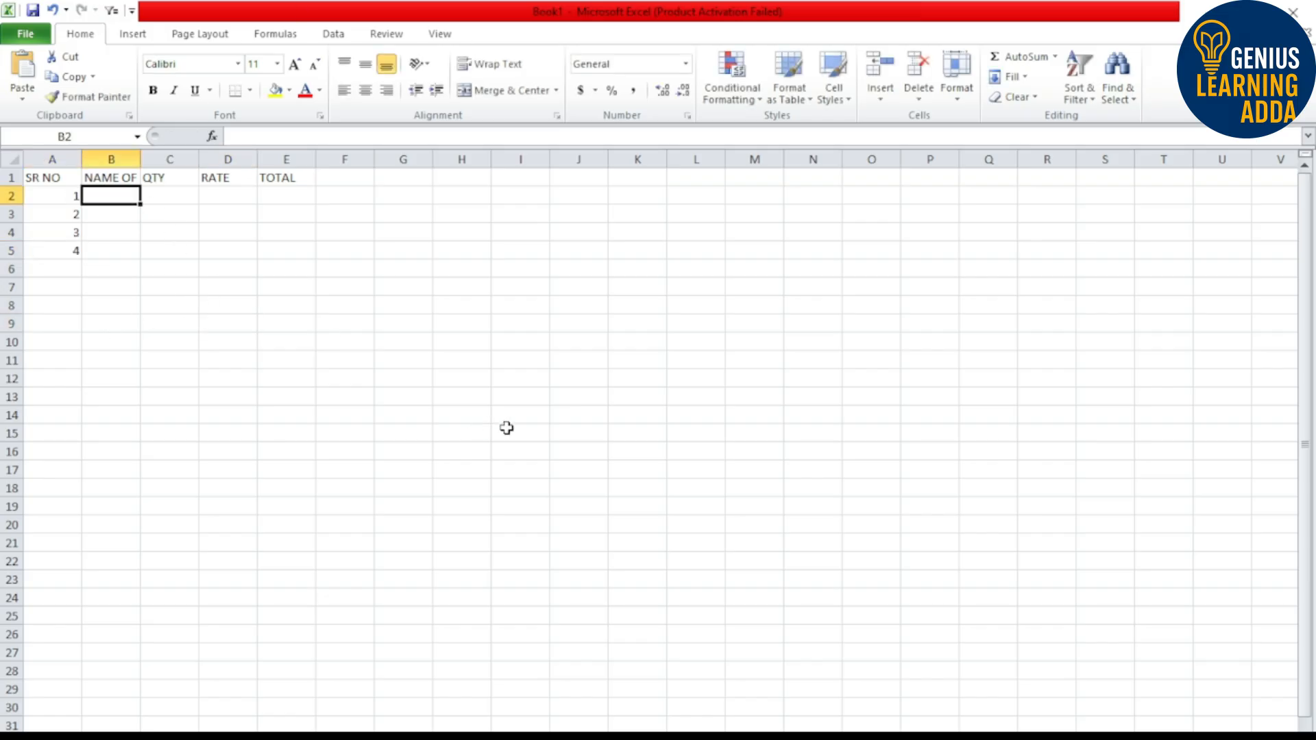
scroll(507, 428, up, 4)
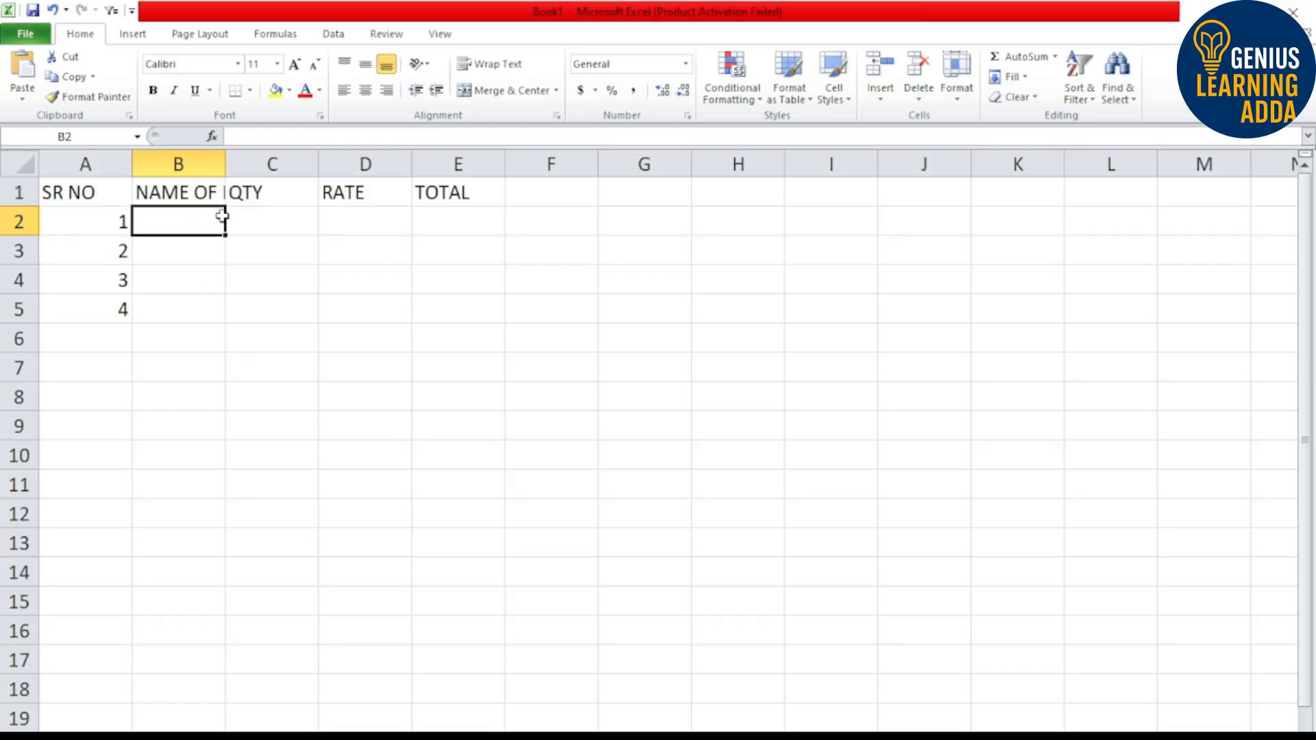
text(KEYBORAD)
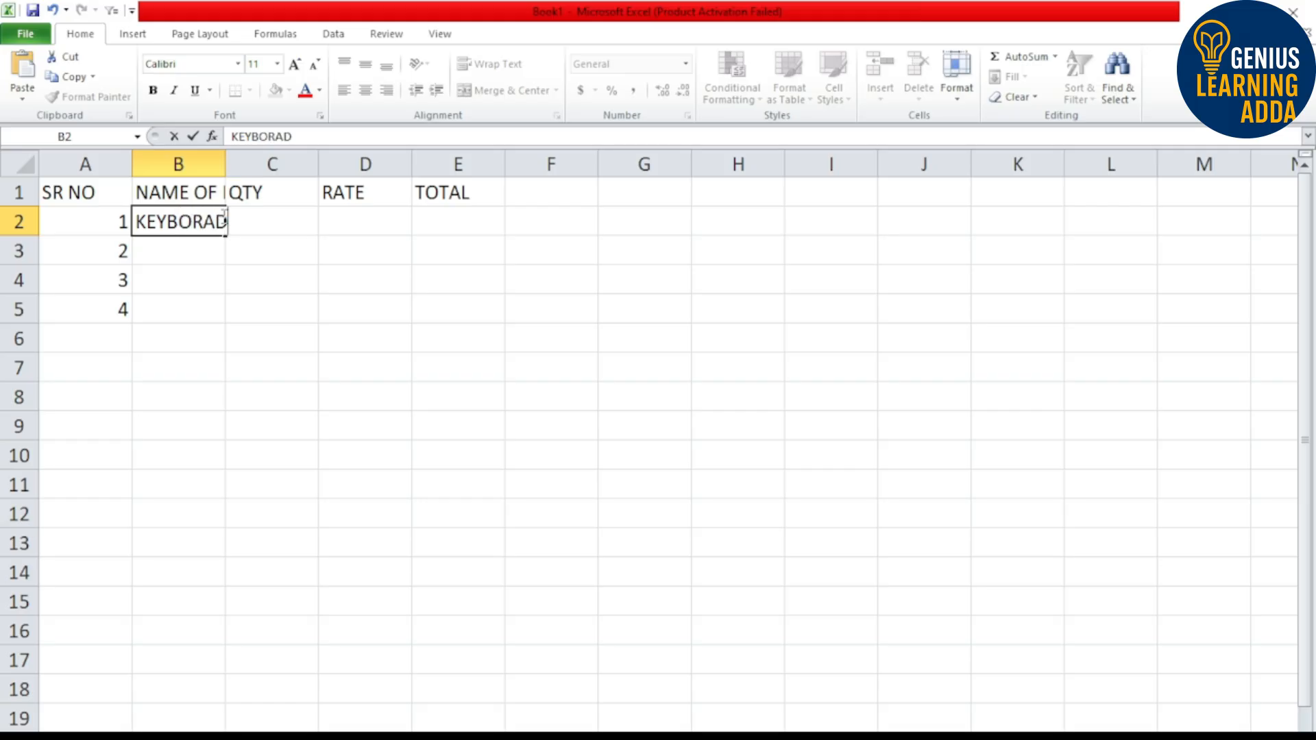
key(Return)
text(MOU)
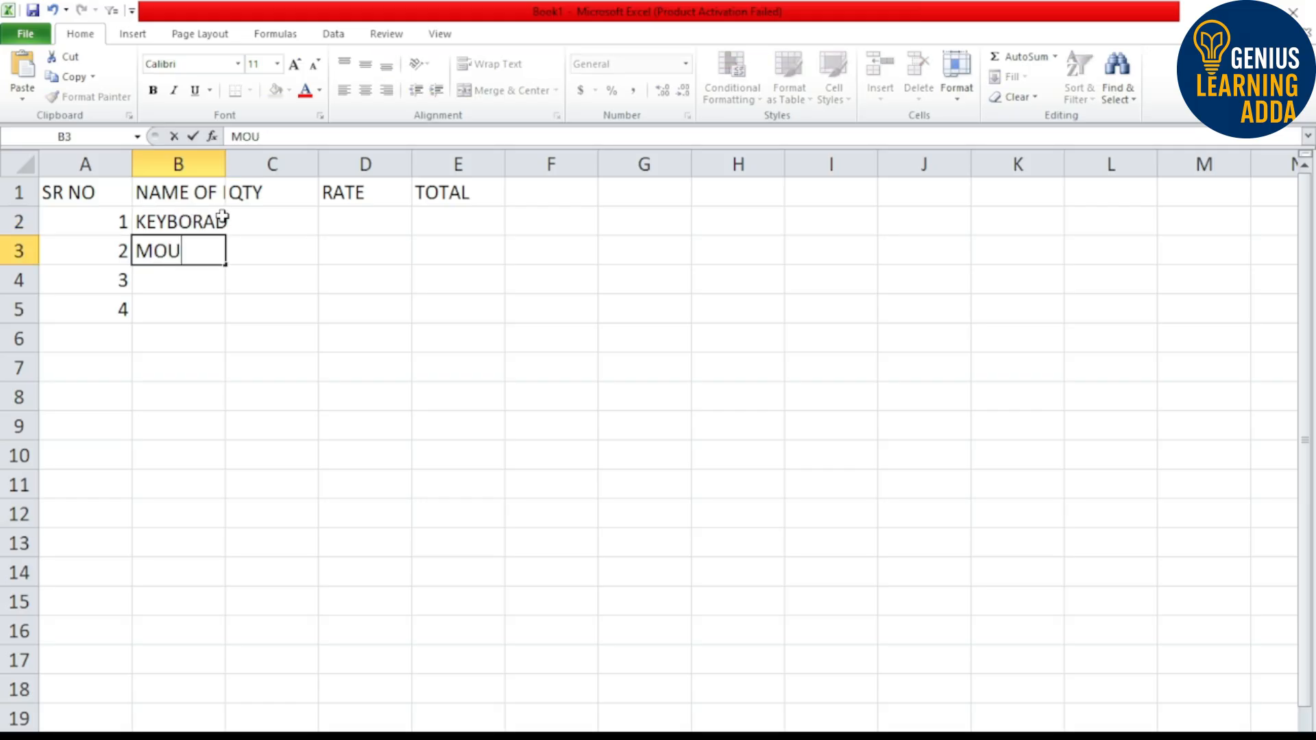
text(SE)
key(Return)
text(RAM)
key(Return)
text(SSD)
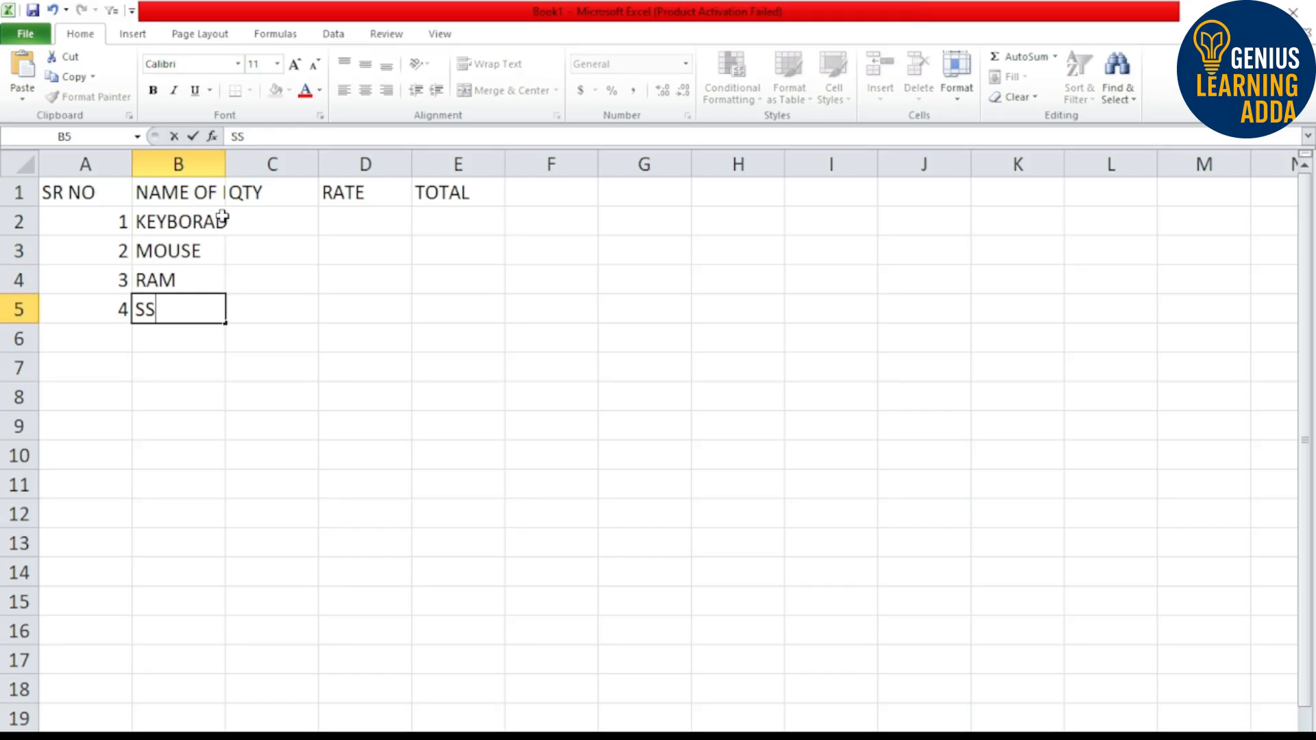
- Enter the quantities 5, 8, 7 and 6 in cells C2 to C5
click(297, 230)
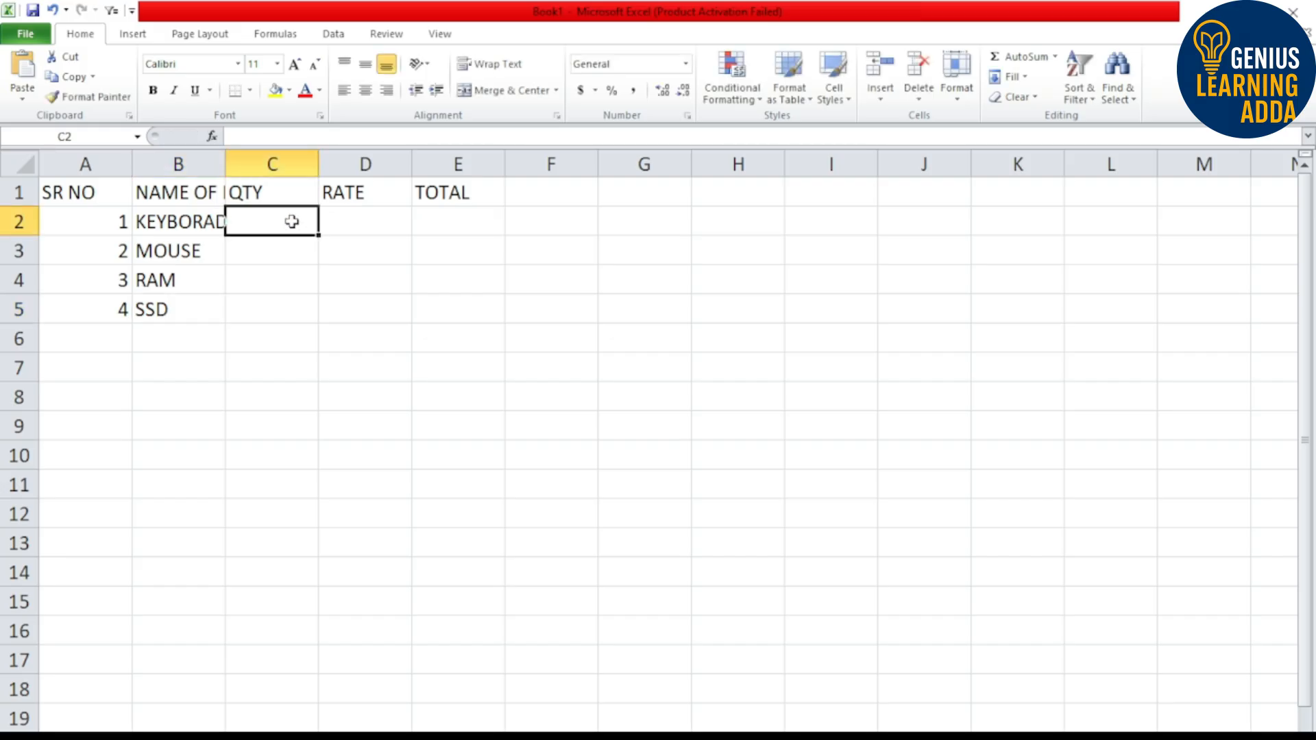
text(85)
key(BackSpace)
key(BackSpace)
text(5)
key(Return)
text(8)
key(Return)
text(7)
key(Return)
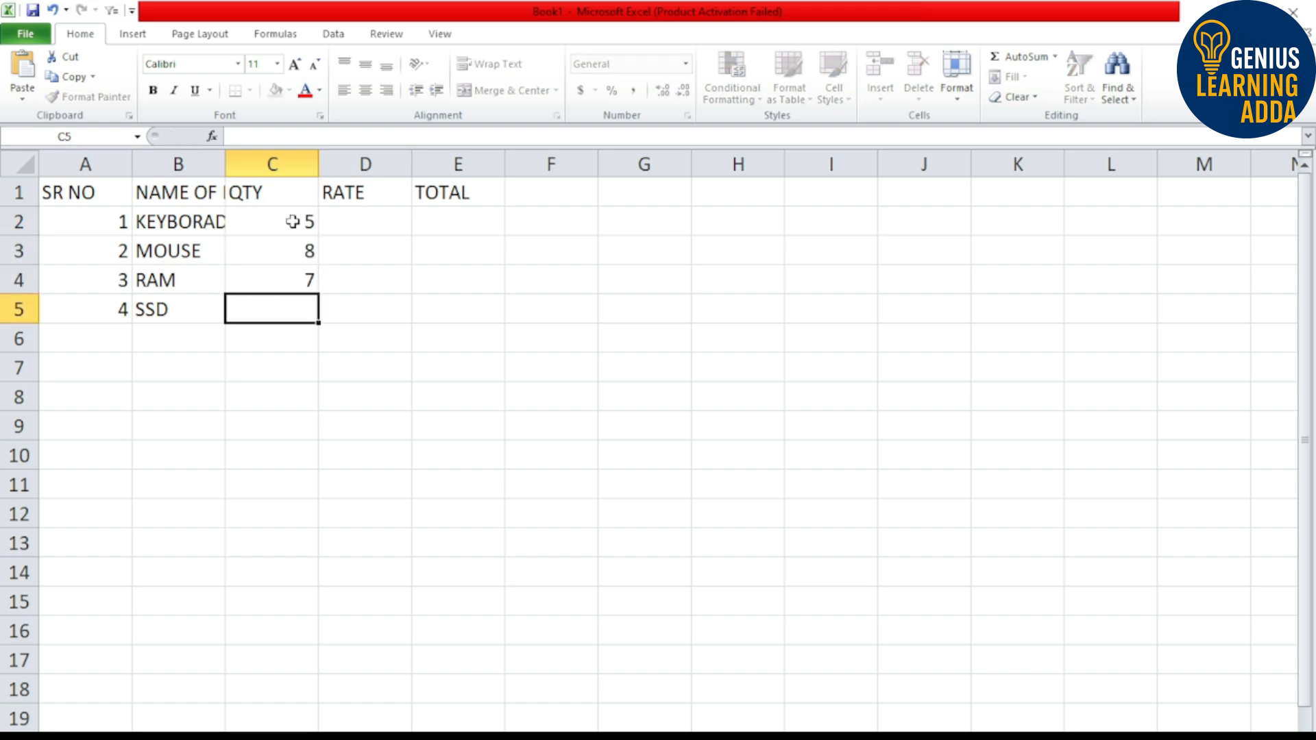
text(6)
click(405, 317)
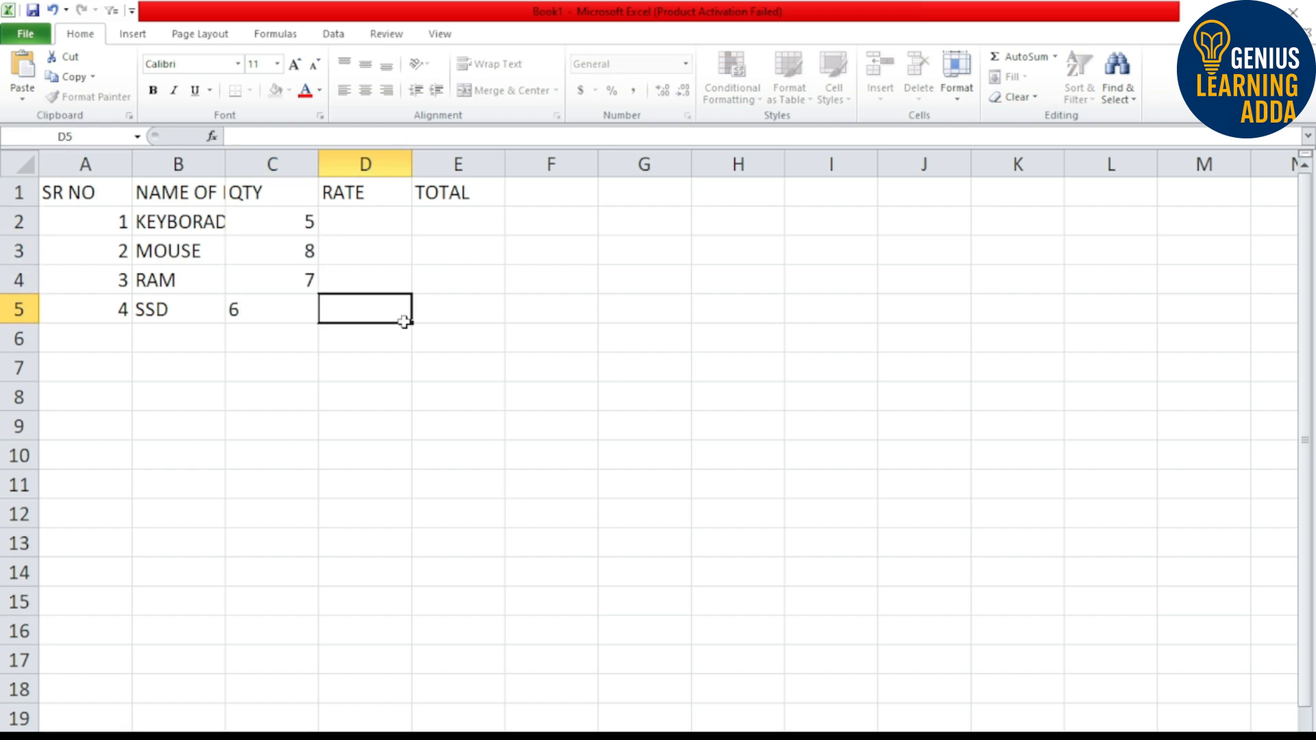
- Enter the rates 220, 180, 520 and 712 in cells D2 to D5
click(361, 220)
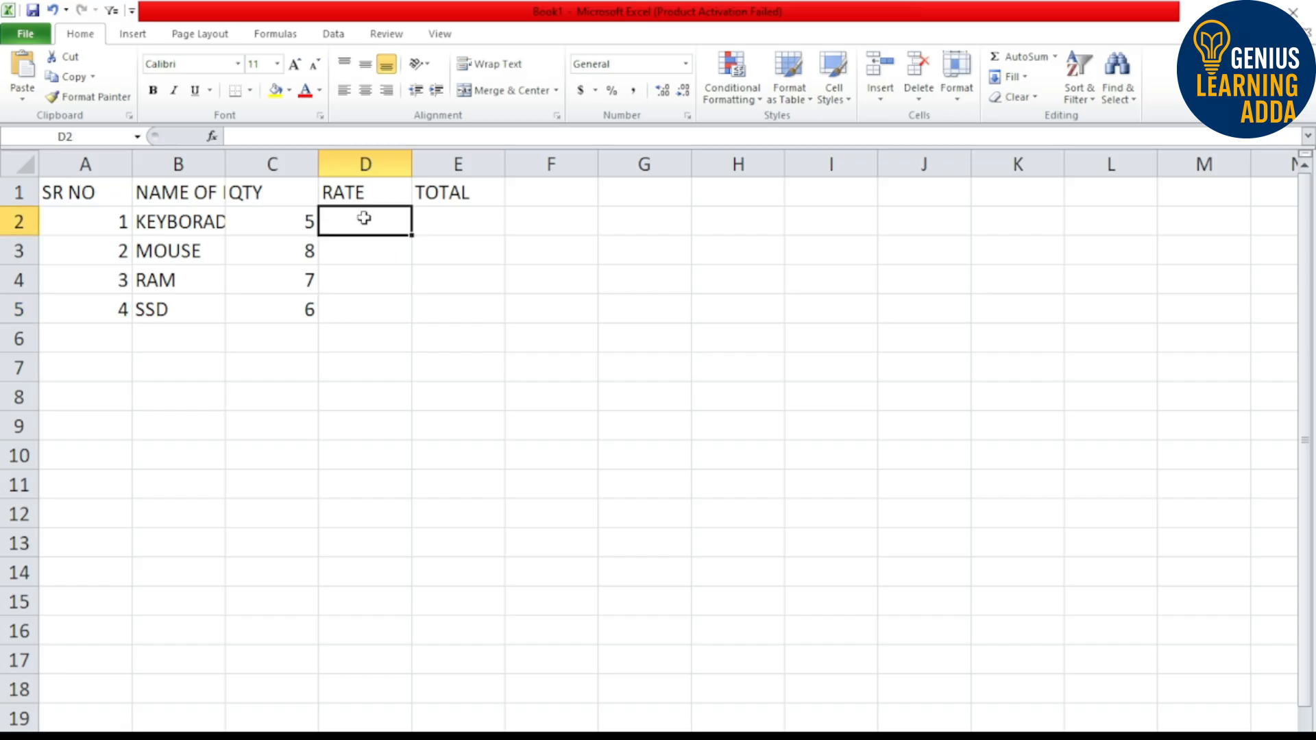
text(220)
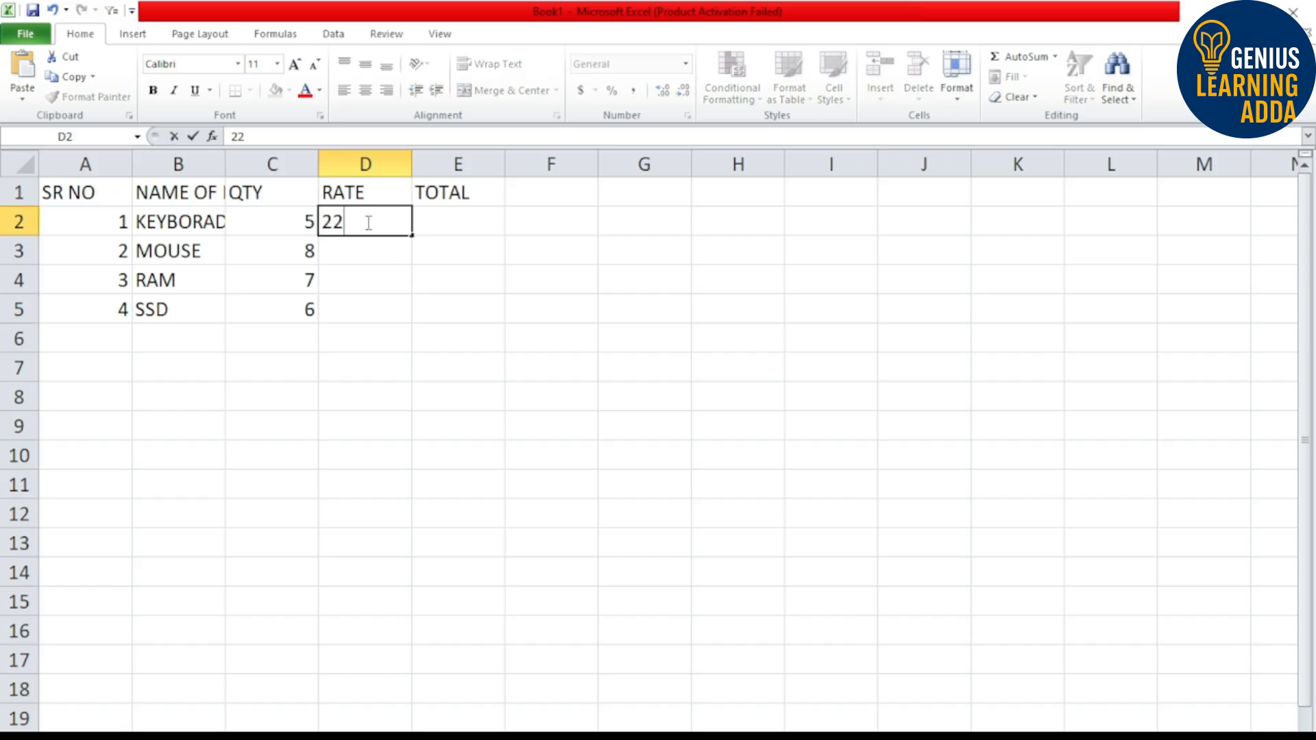
click(364, 251)
text(180)
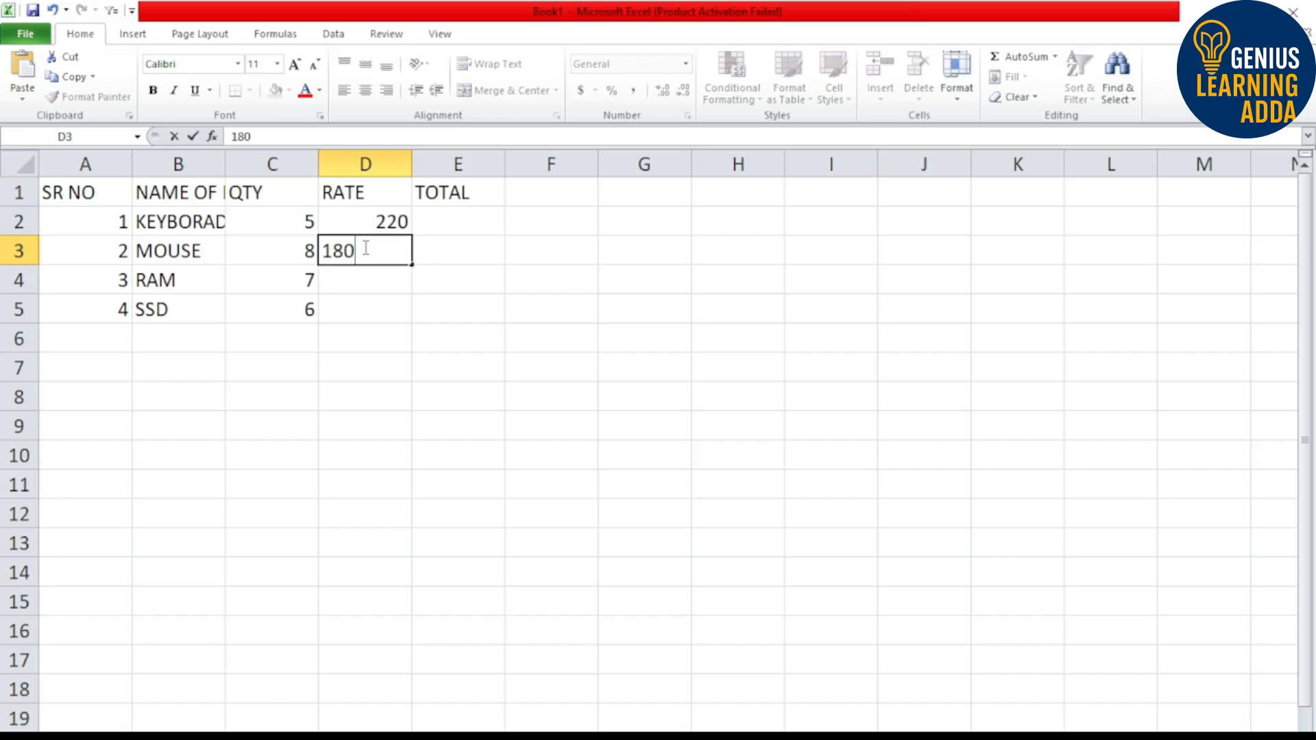
click(379, 281)
text(520)
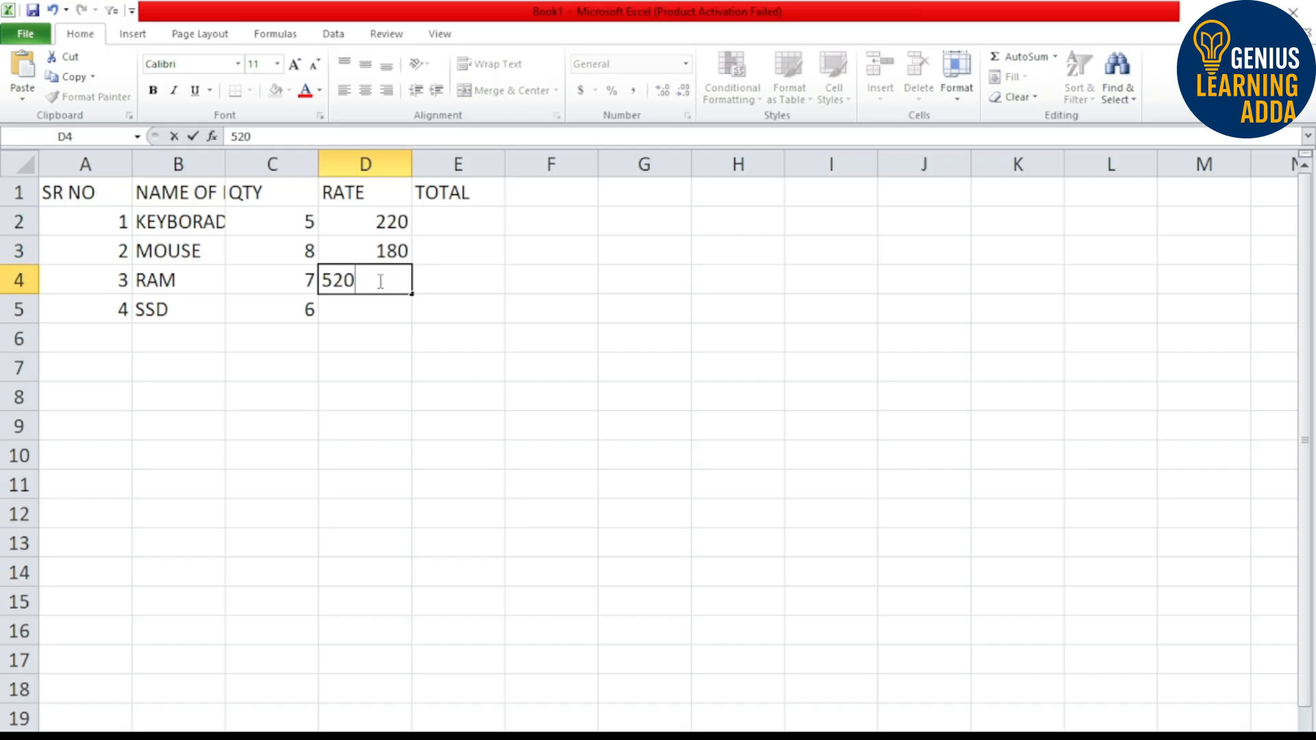
click(380, 314)
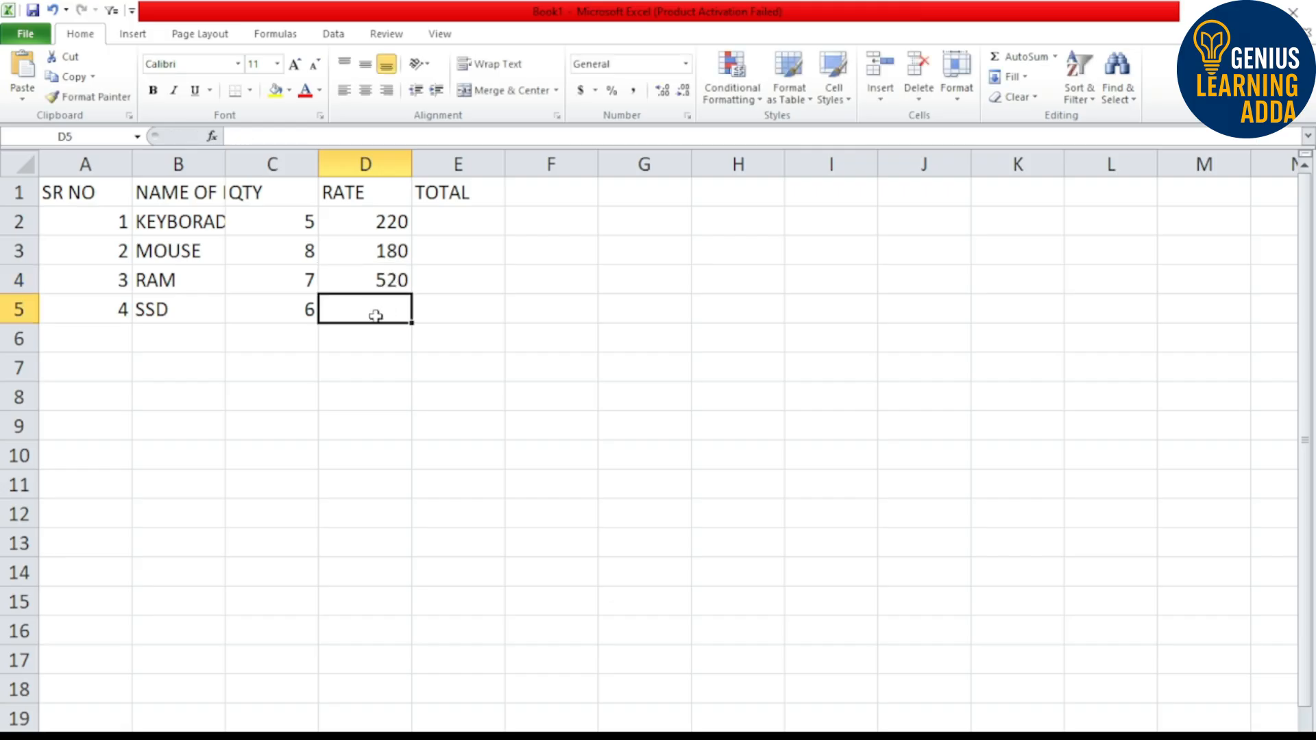
text(712)
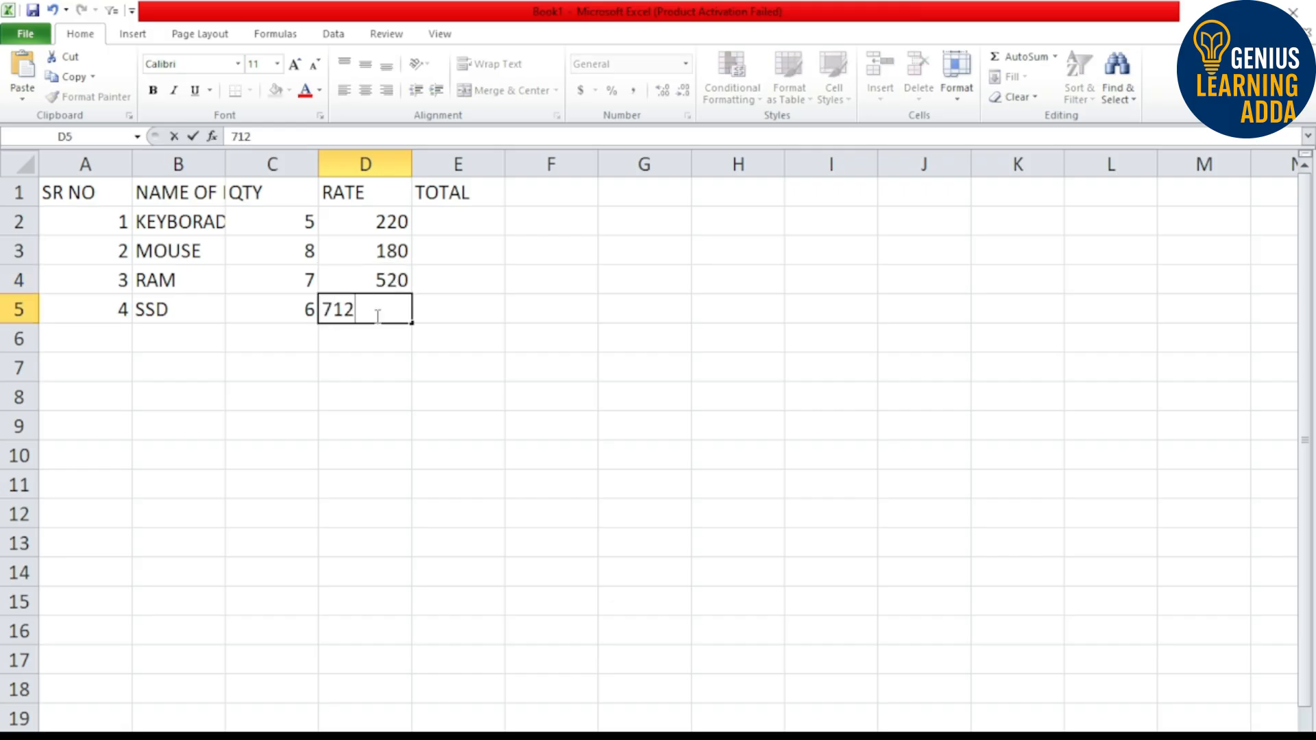
click(423, 336)
click(465, 213)
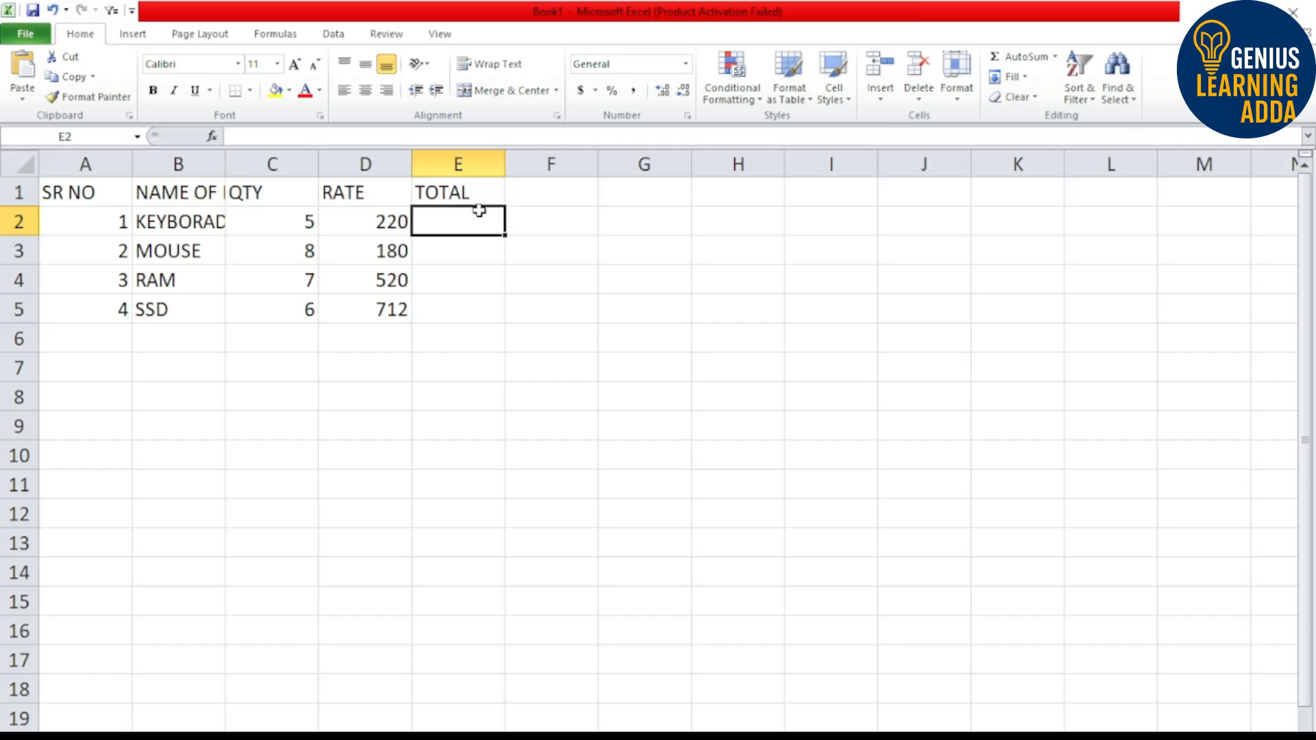
text(=)
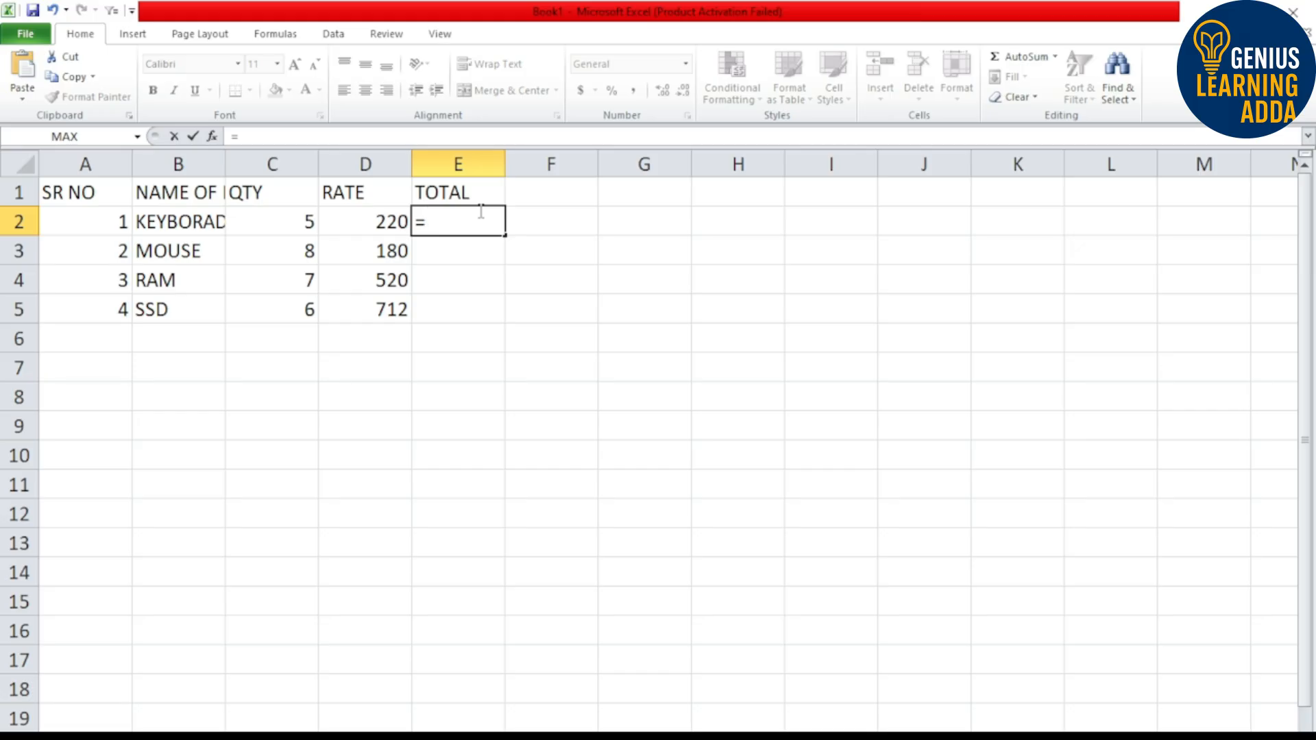
key(Escape)
click(641, 417)
- Auto-fit the width of all the sheet's columns to their contents
click(22, 165)
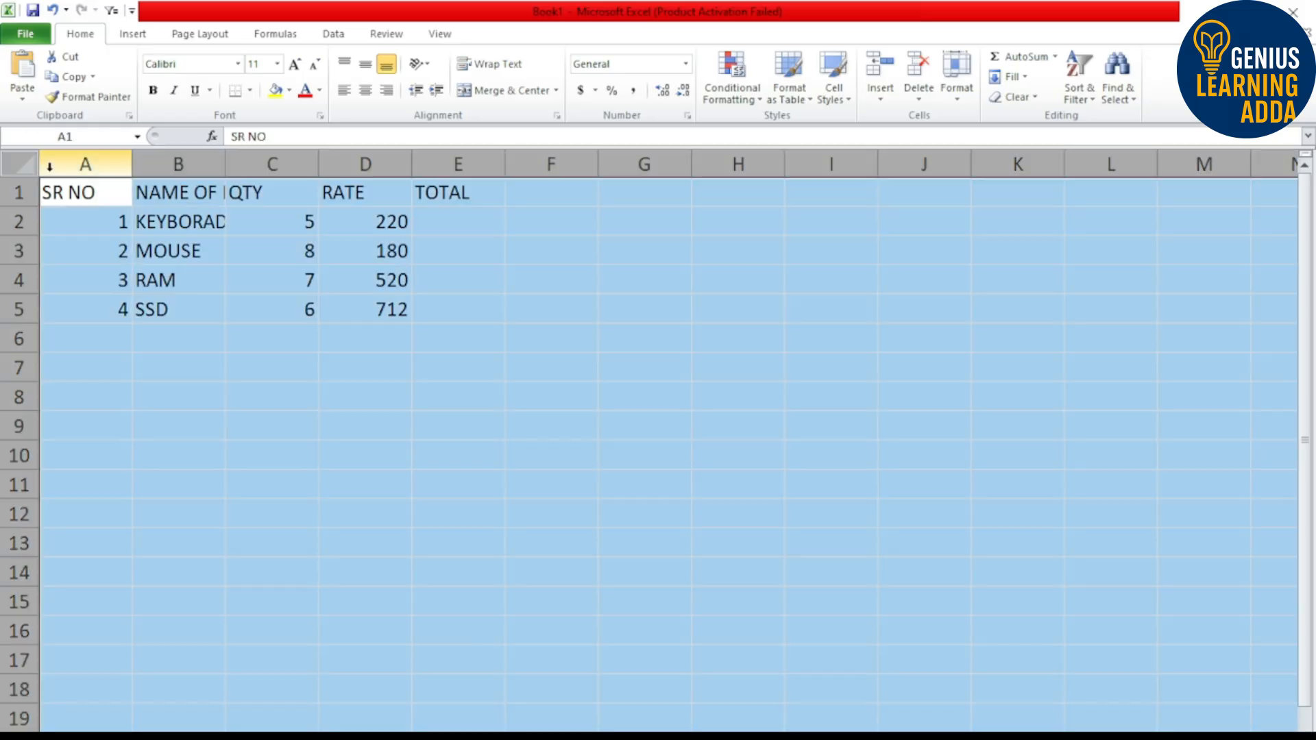
double_click(224, 163)
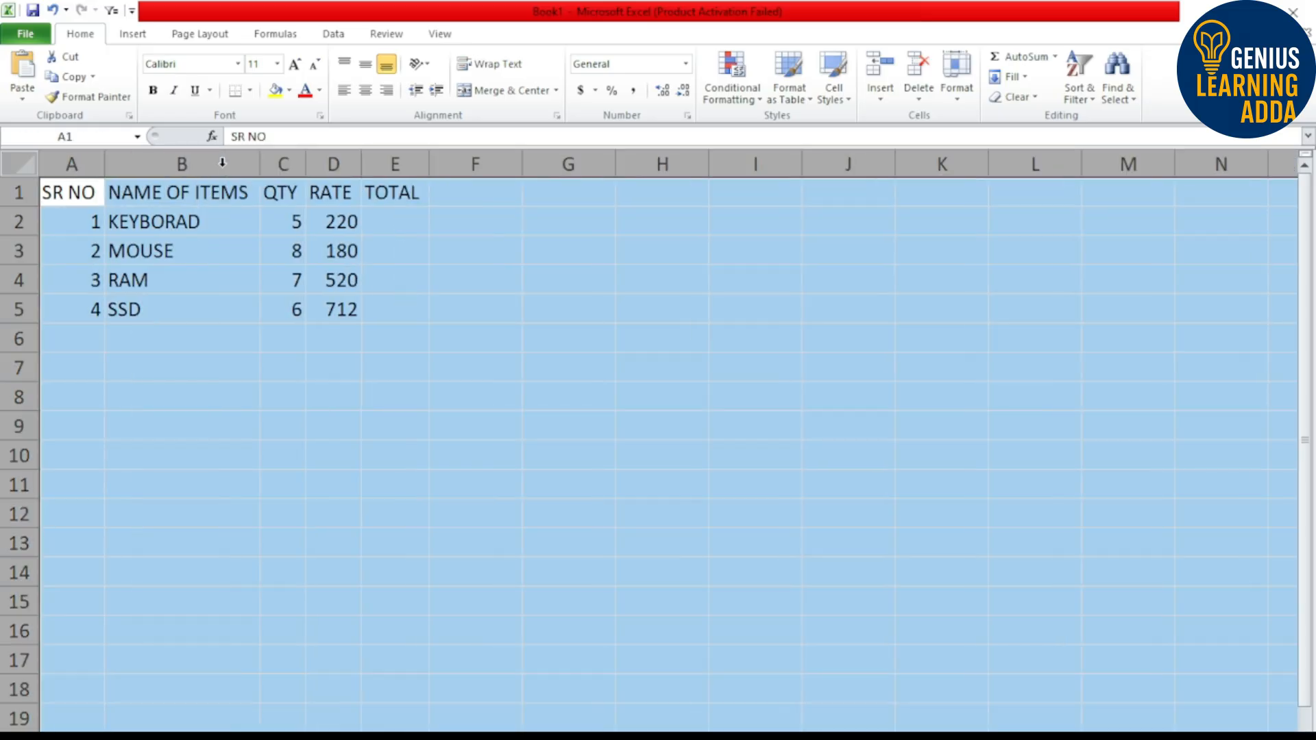
click(414, 305)
- Calculate the first item's total in E2 by multiplying quantity by rate with the formula =C2*D2
click(282, 225)
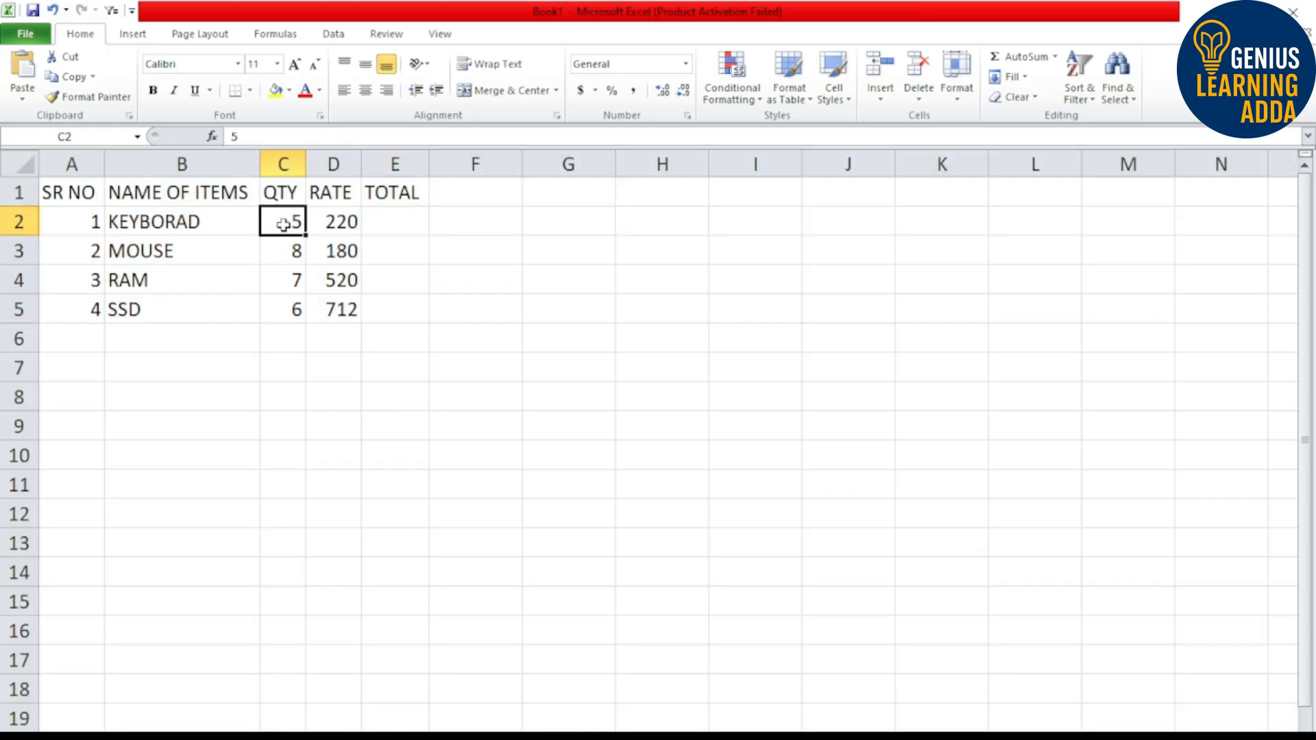
click(343, 225)
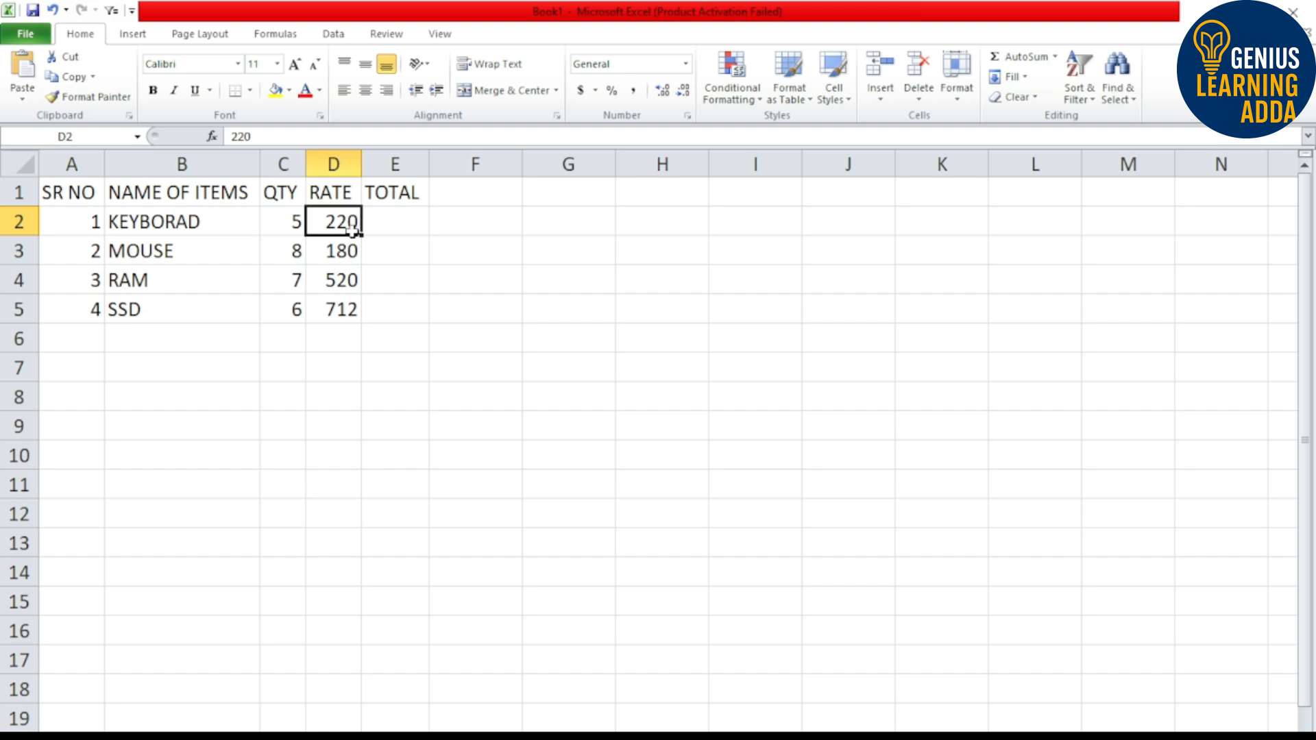
click(384, 219)
text(=)
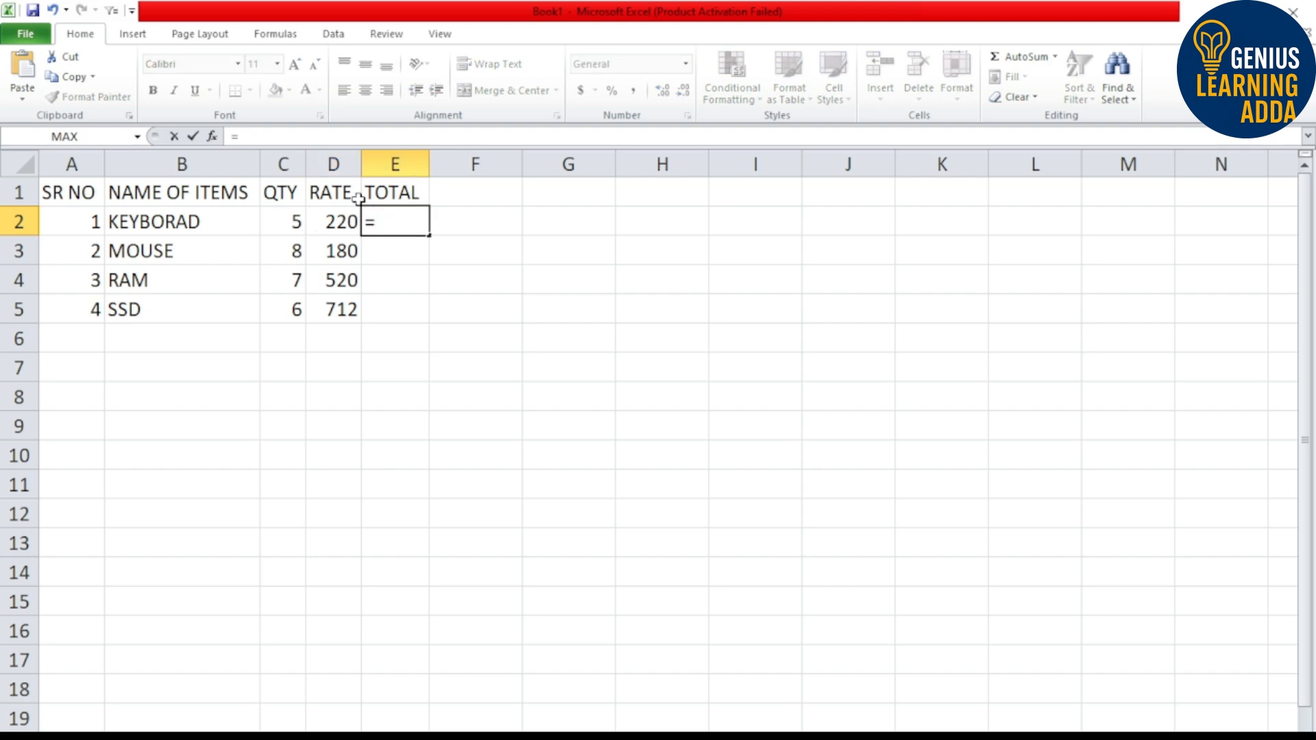
click(290, 223)
text(*)
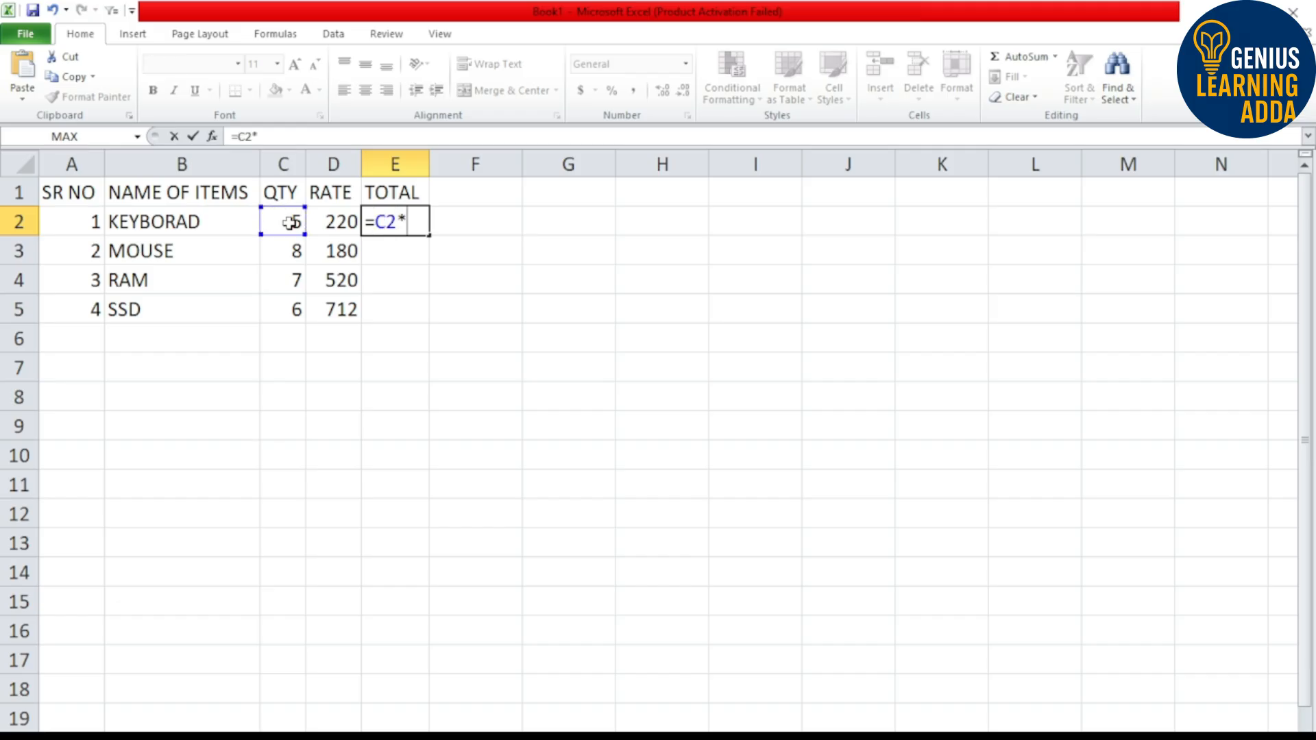
click(339, 222)
key(Return)
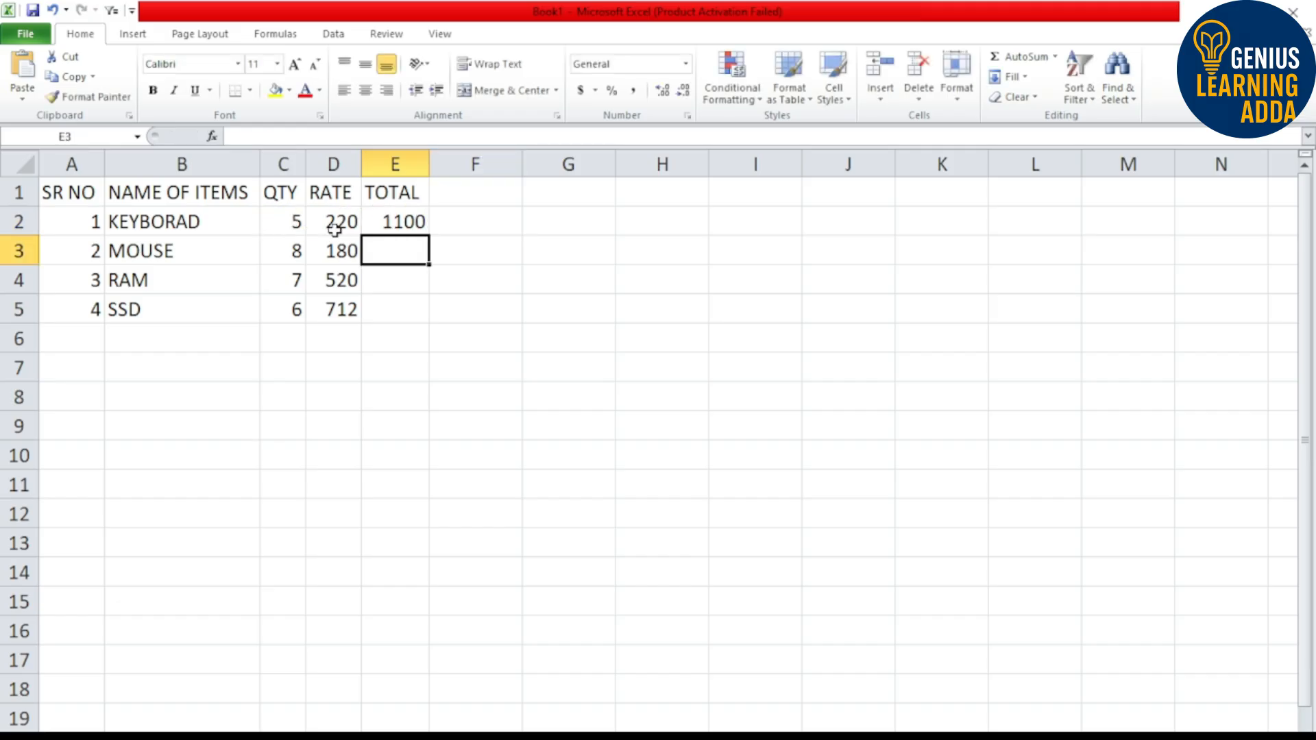
- Fill the total formula from E2 down through E5 for the remaining items
click(408, 222)
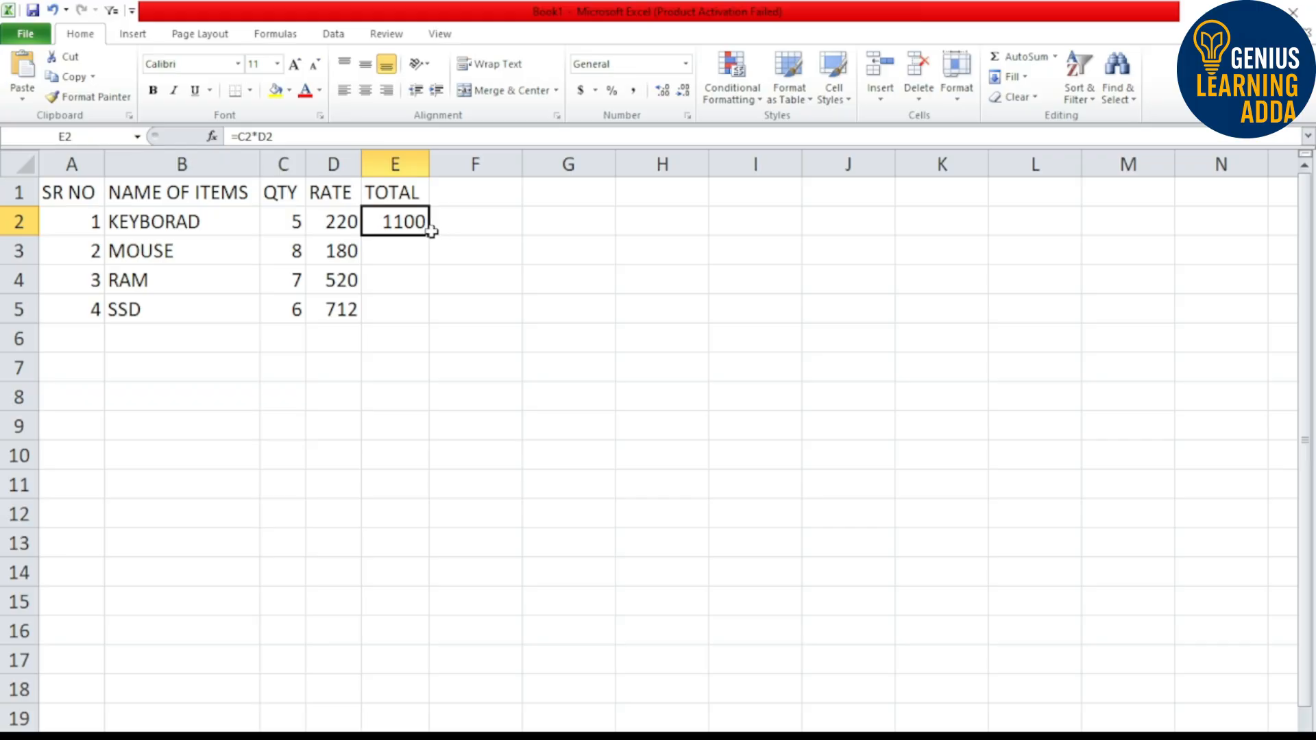
drag(429, 236, 426, 320)
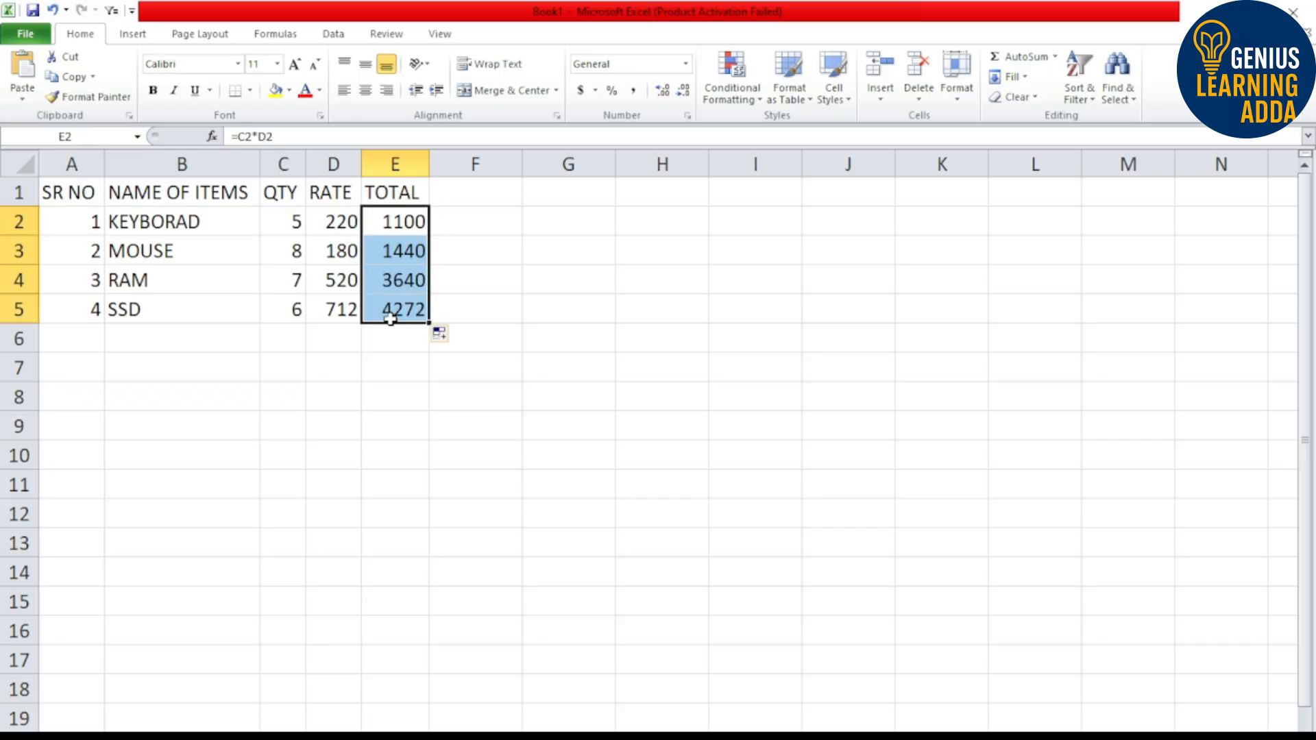
click(468, 366)
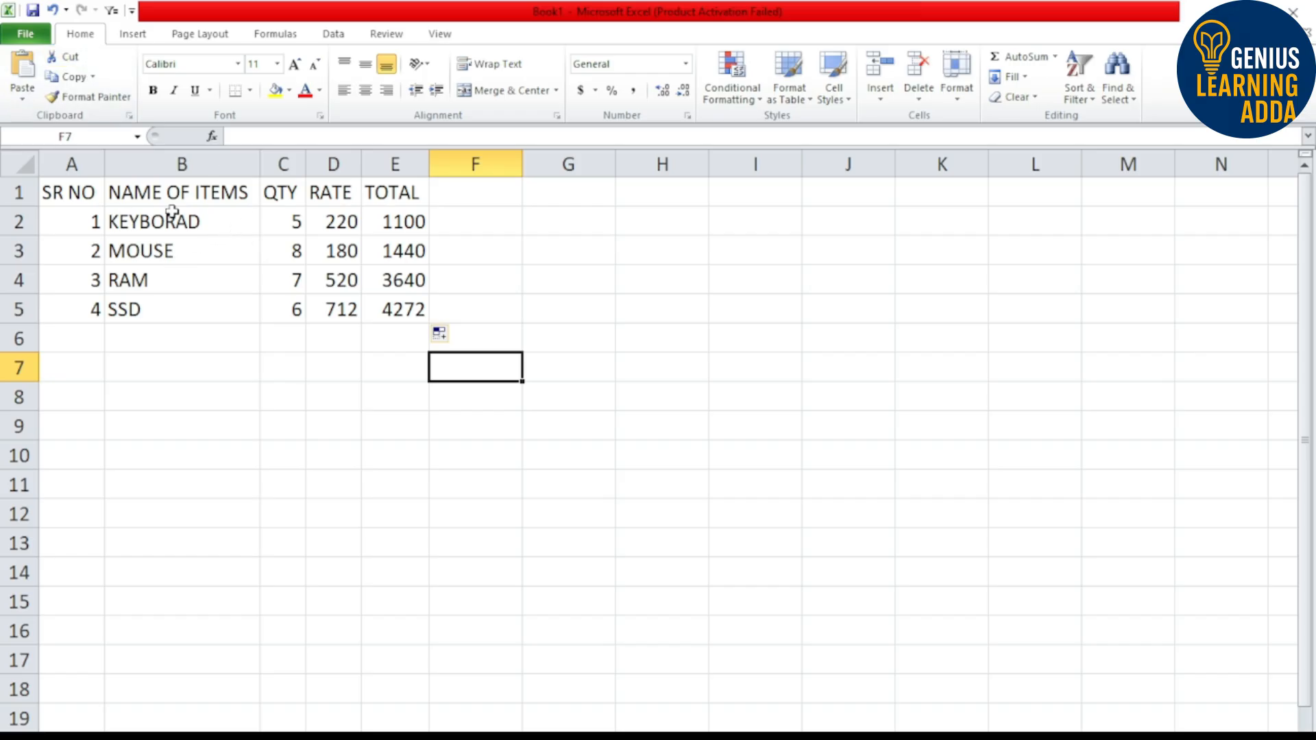
- Cut the range A1:C5 with the serial numbers, item names and quantities and paste it at I1
drag(58, 196, 280, 306)
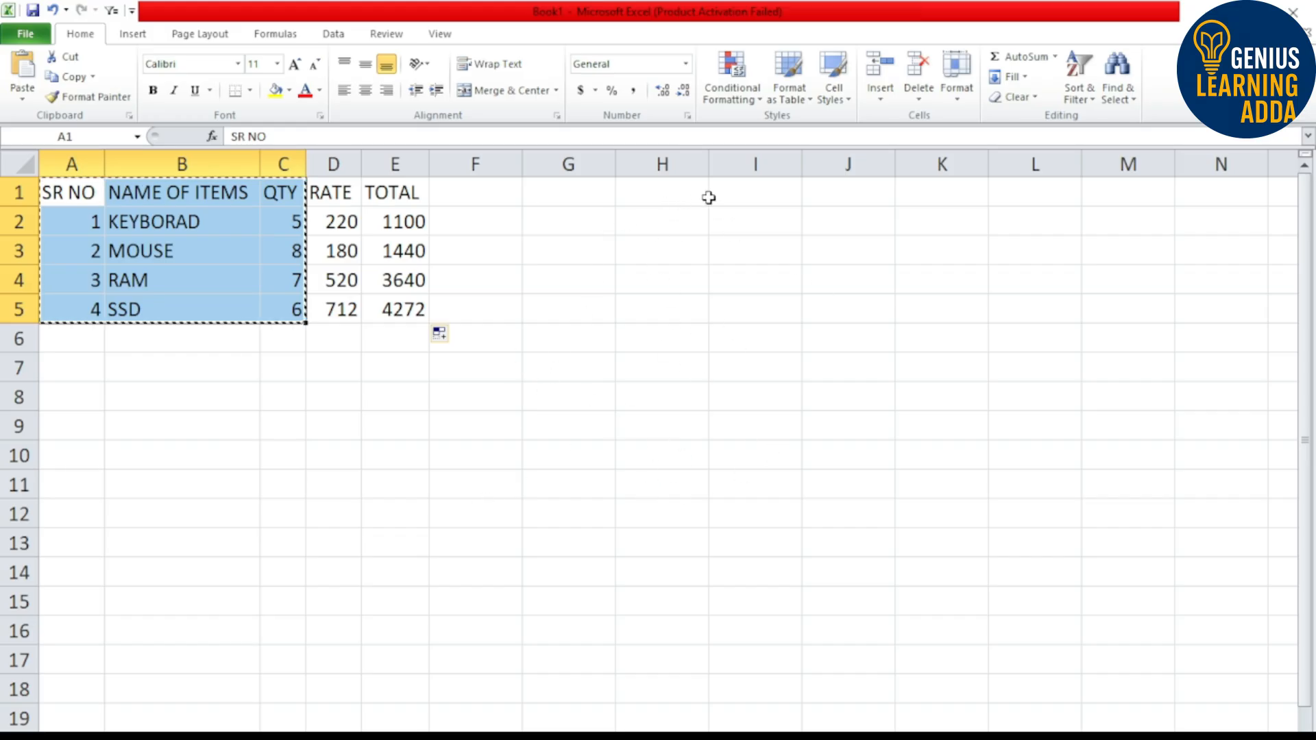
click(733, 198)
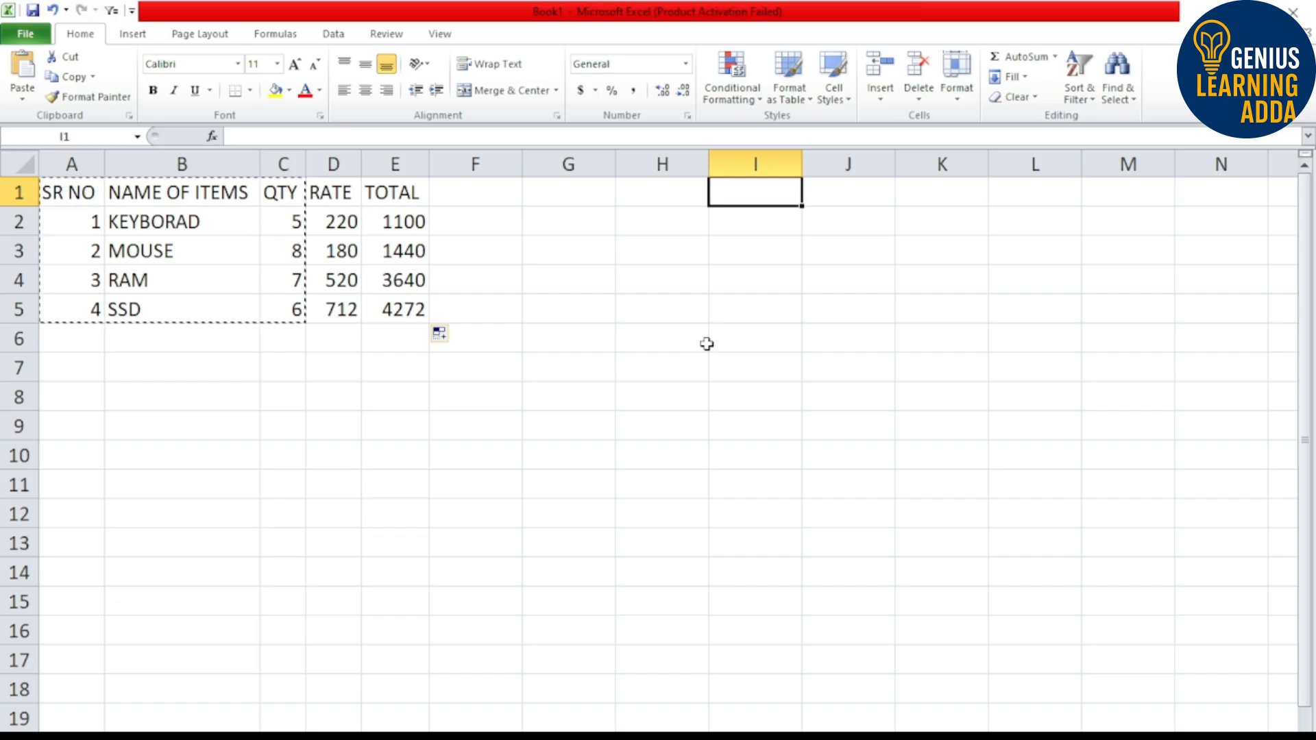
click(23, 66)
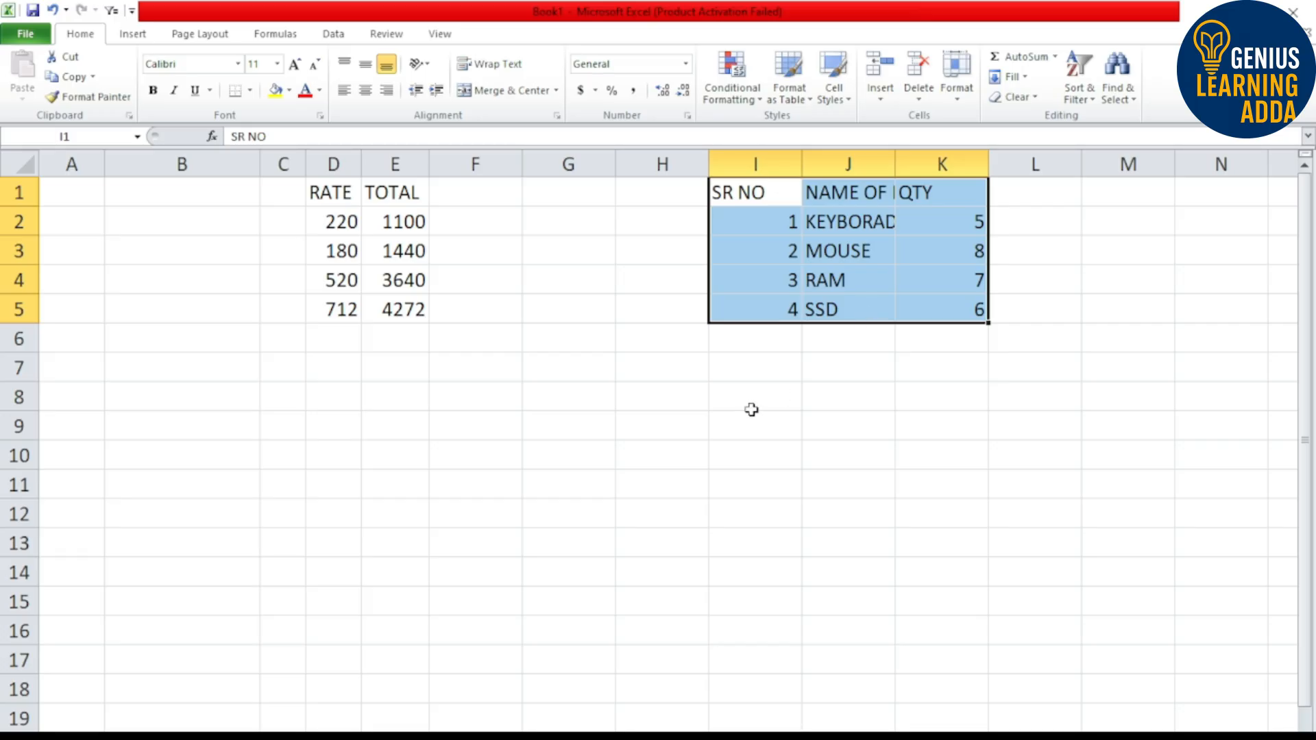
- Undo the move of the three columns to I1 and clear the cut marking from A1:C5
key(ctrl+z)
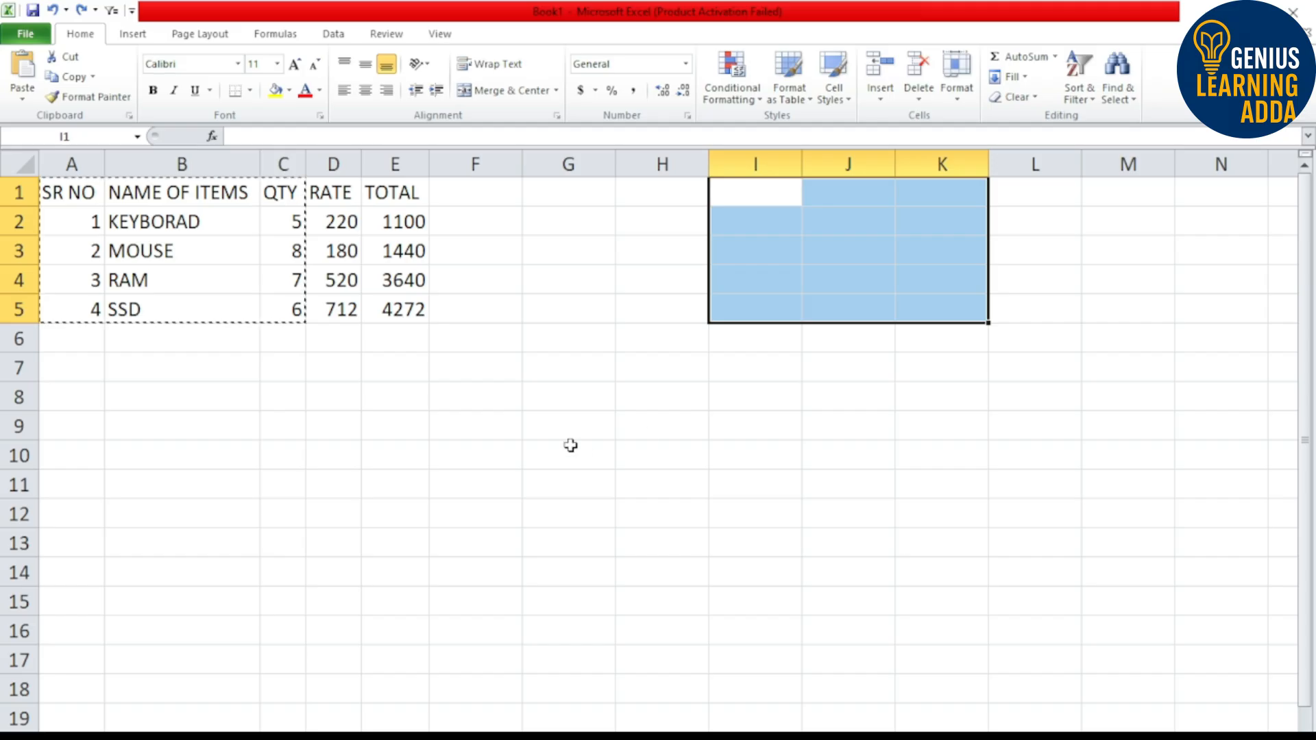
key(Escape)
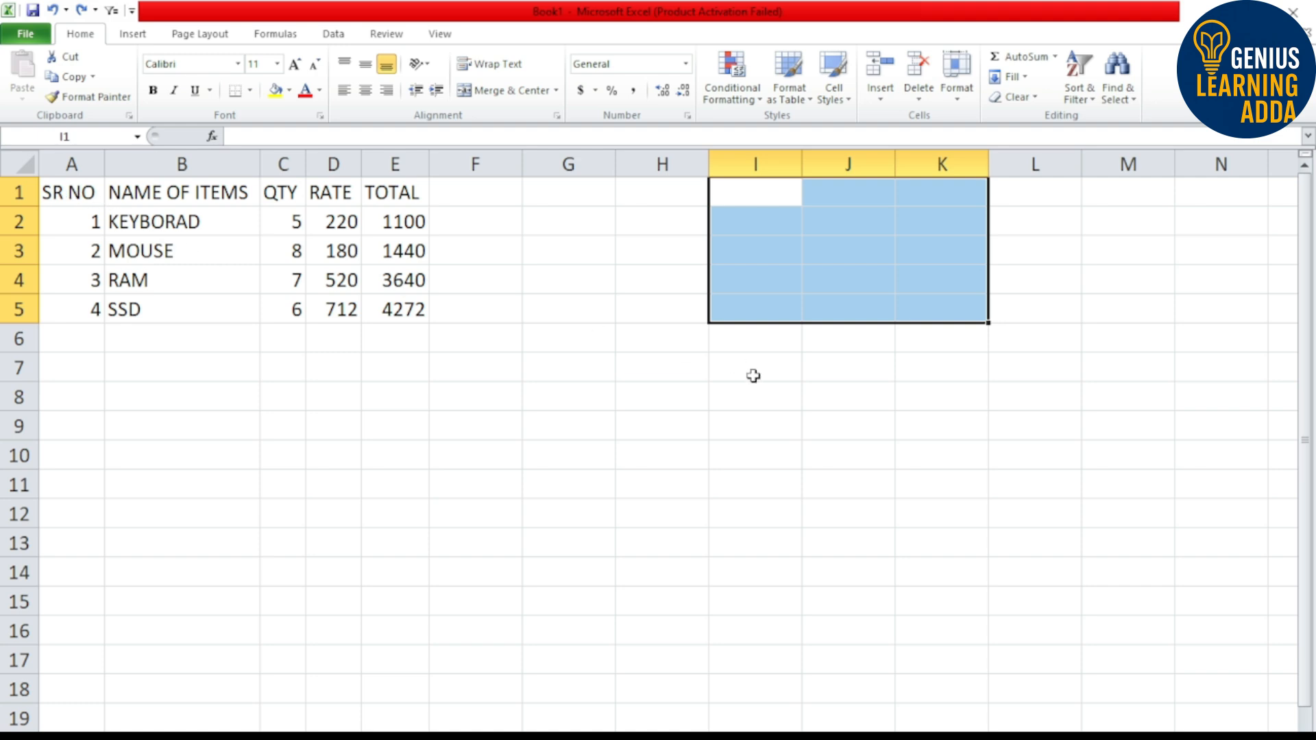
click(476, 388)
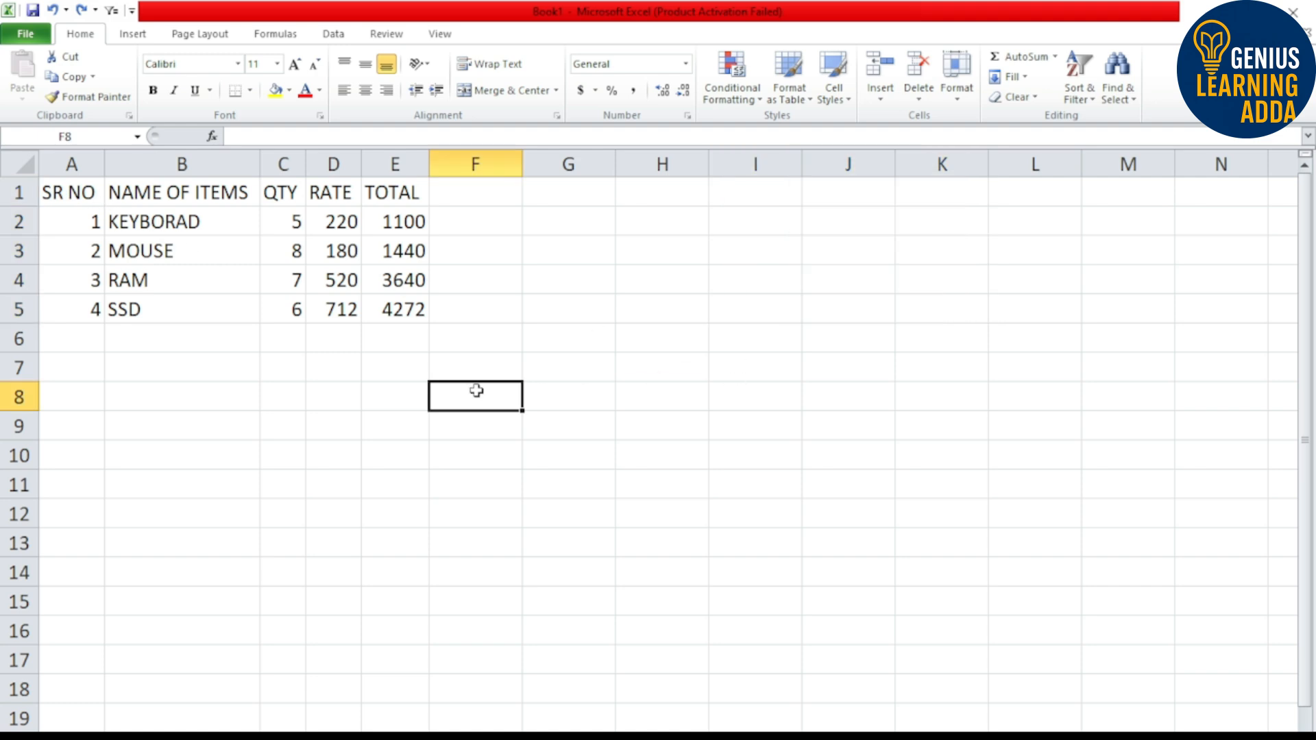
- Copy the range A1:C5 and paste the duplicate at I1
drag(65, 194, 266, 318)
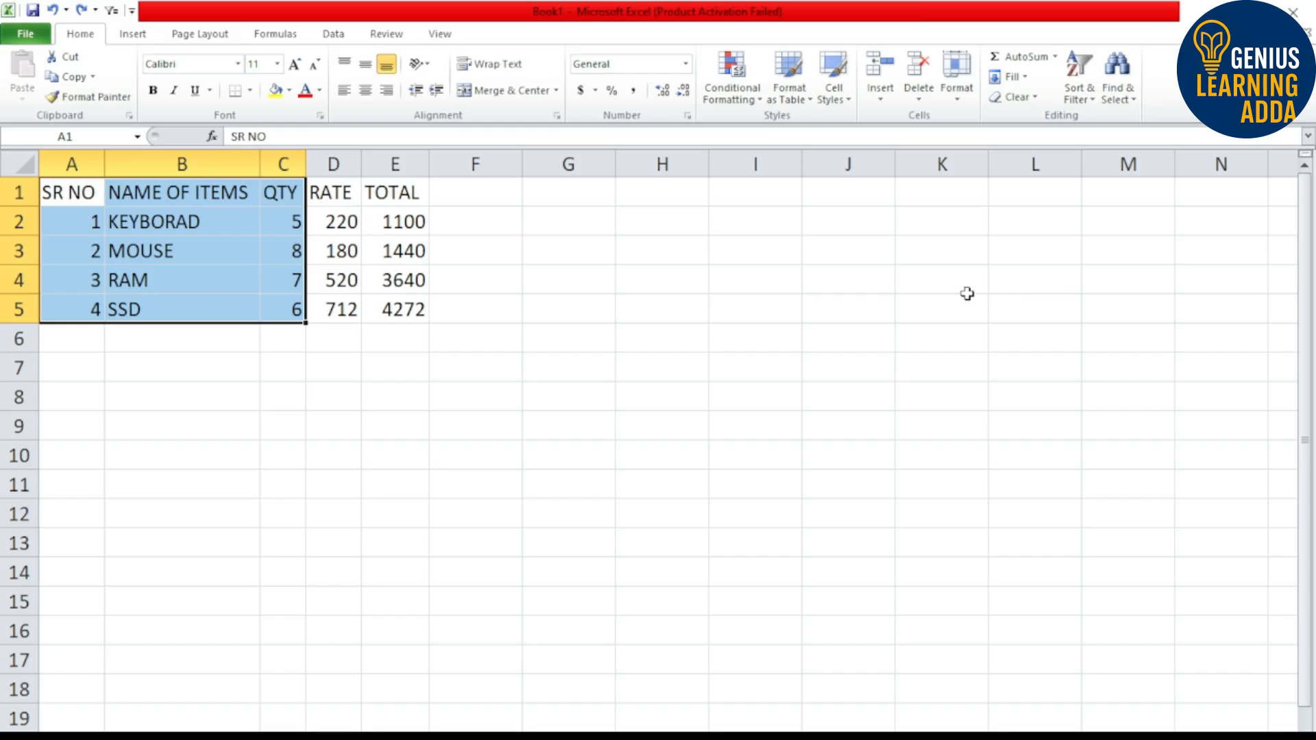
click(67, 76)
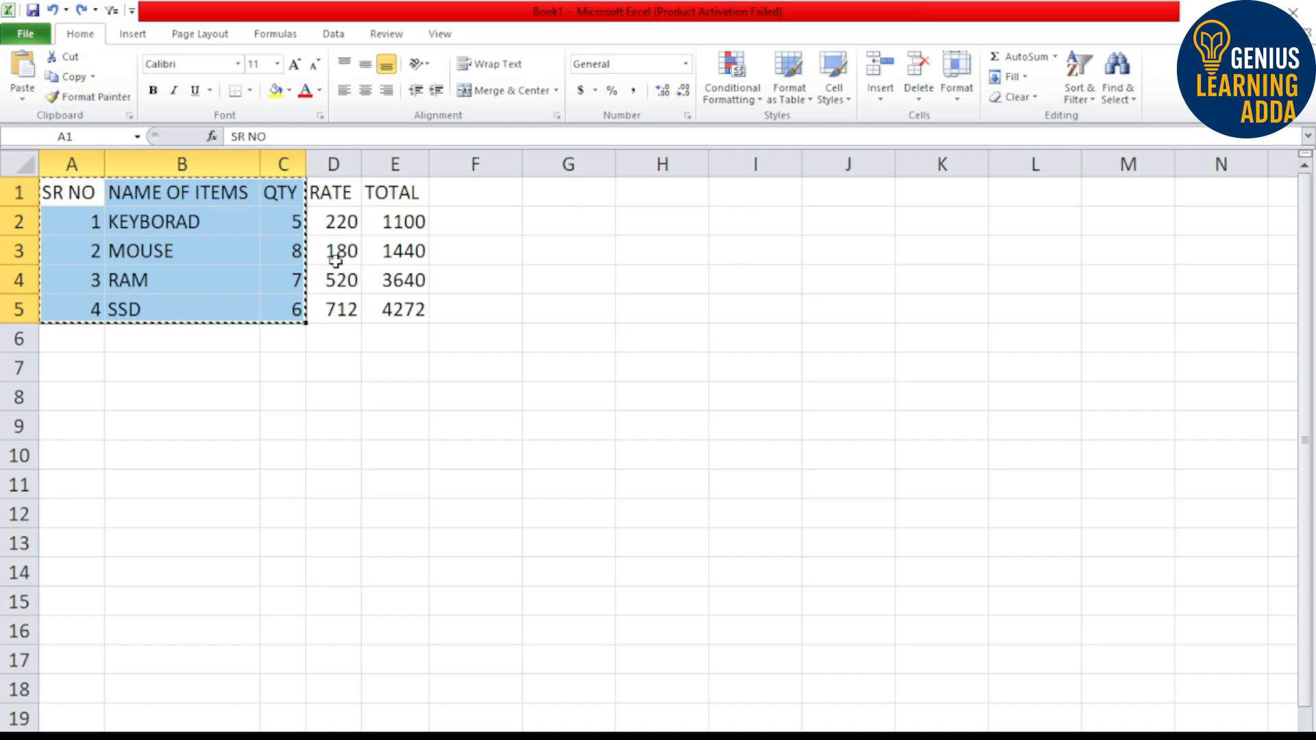
click(759, 198)
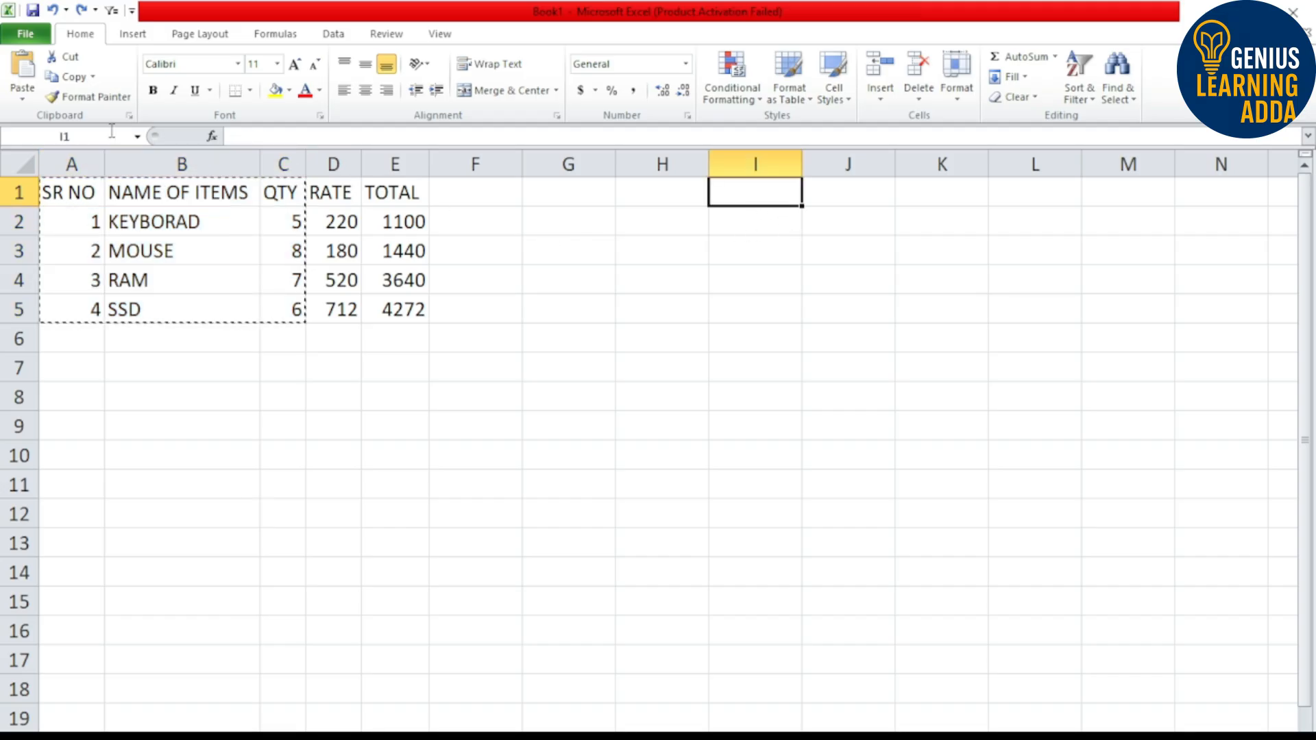
click(22, 71)
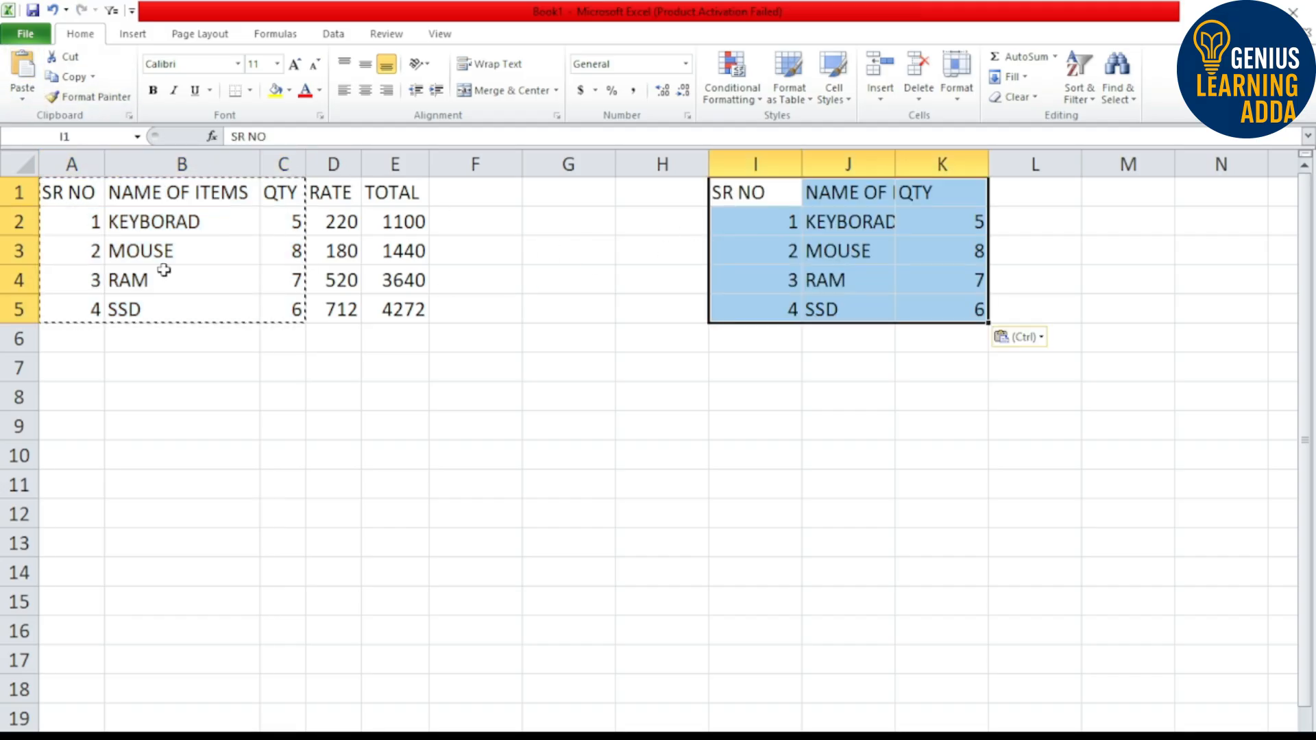
click(873, 387)
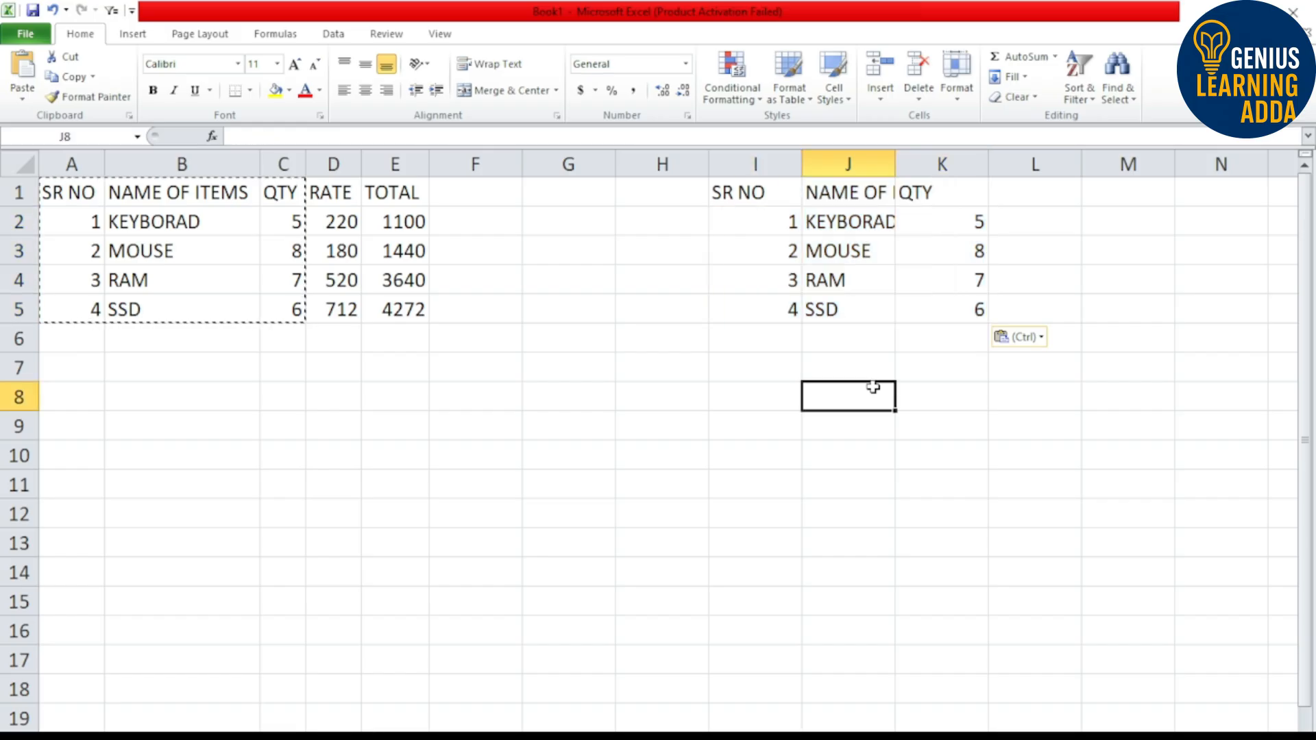
key(Escape)
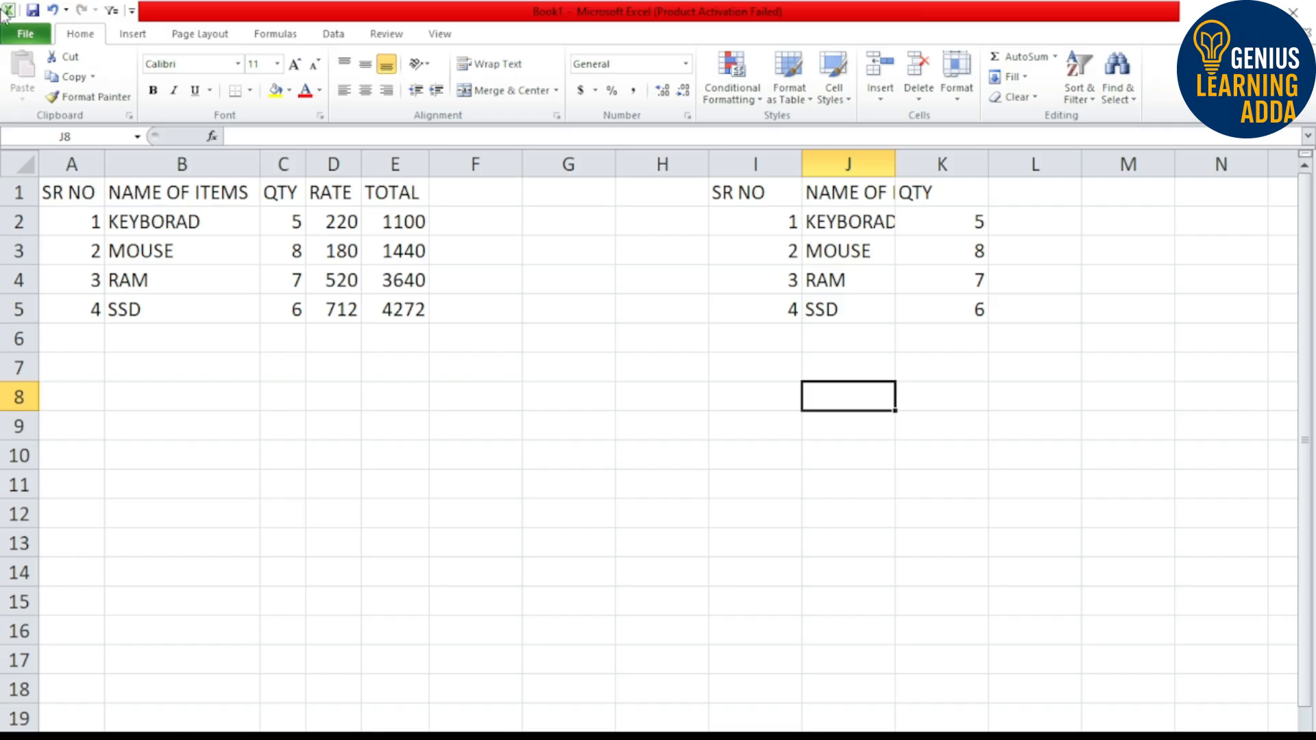
- Undo the paste in I1:K5, redo it, undo it again and clear the copy marking
click(53, 12)
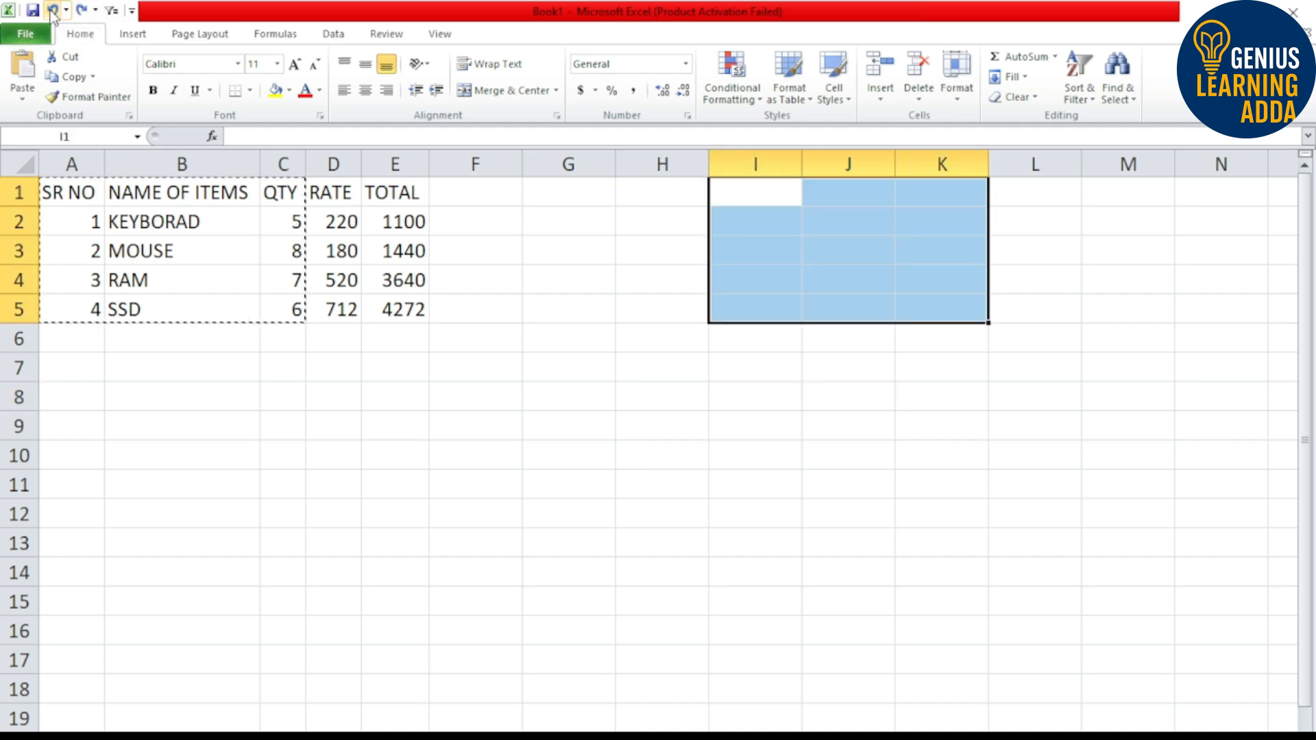
click(80, 11)
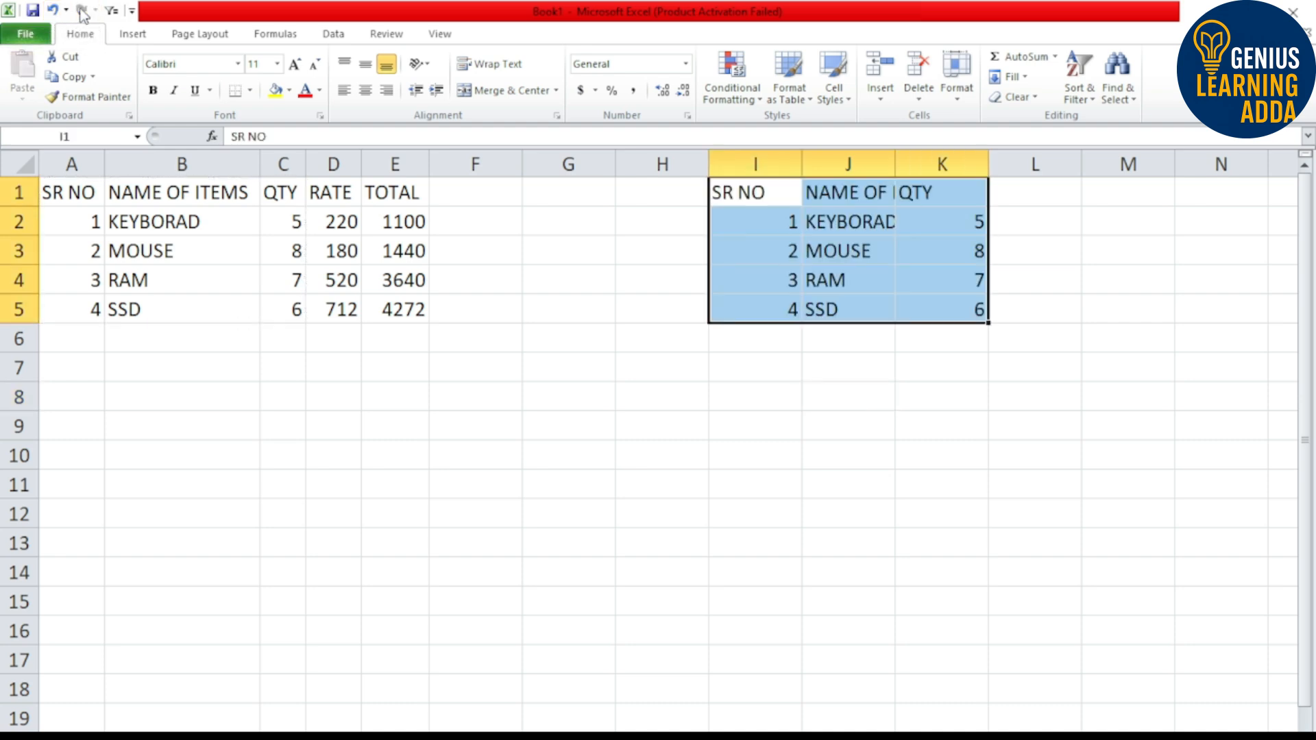
click(53, 12)
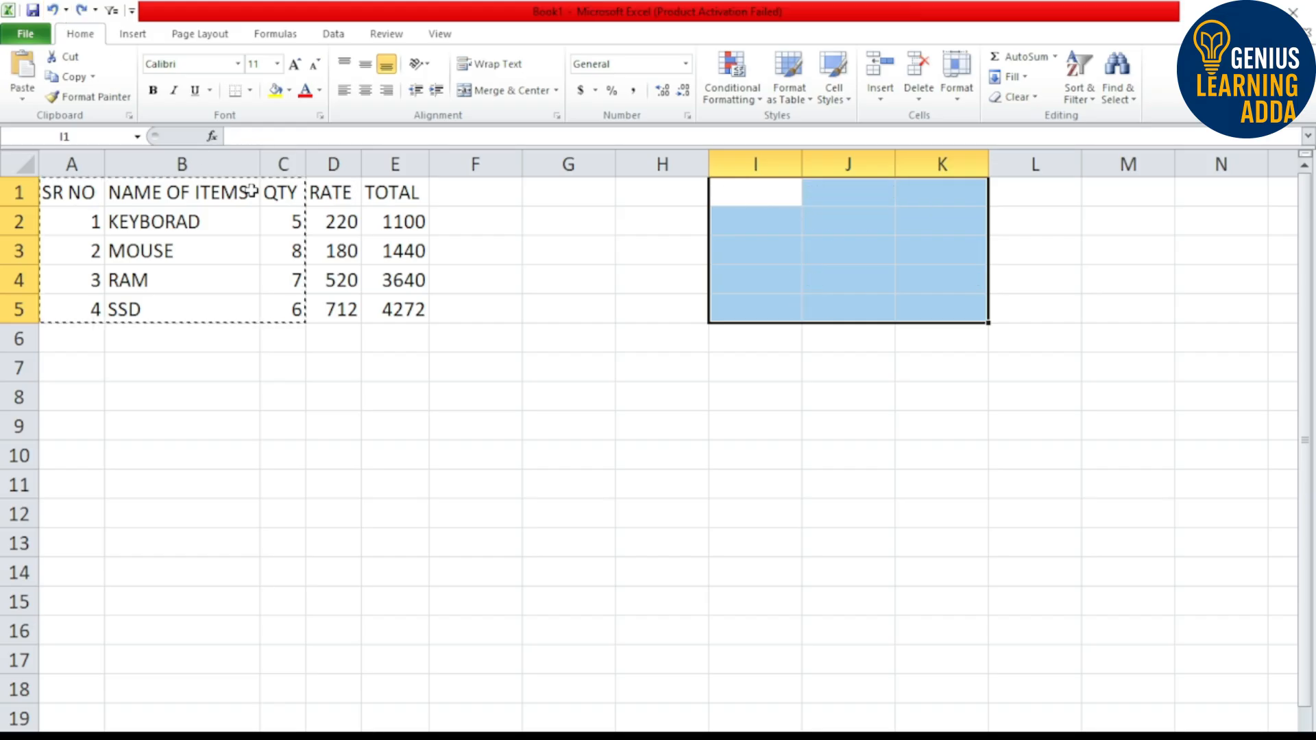
key(Escape)
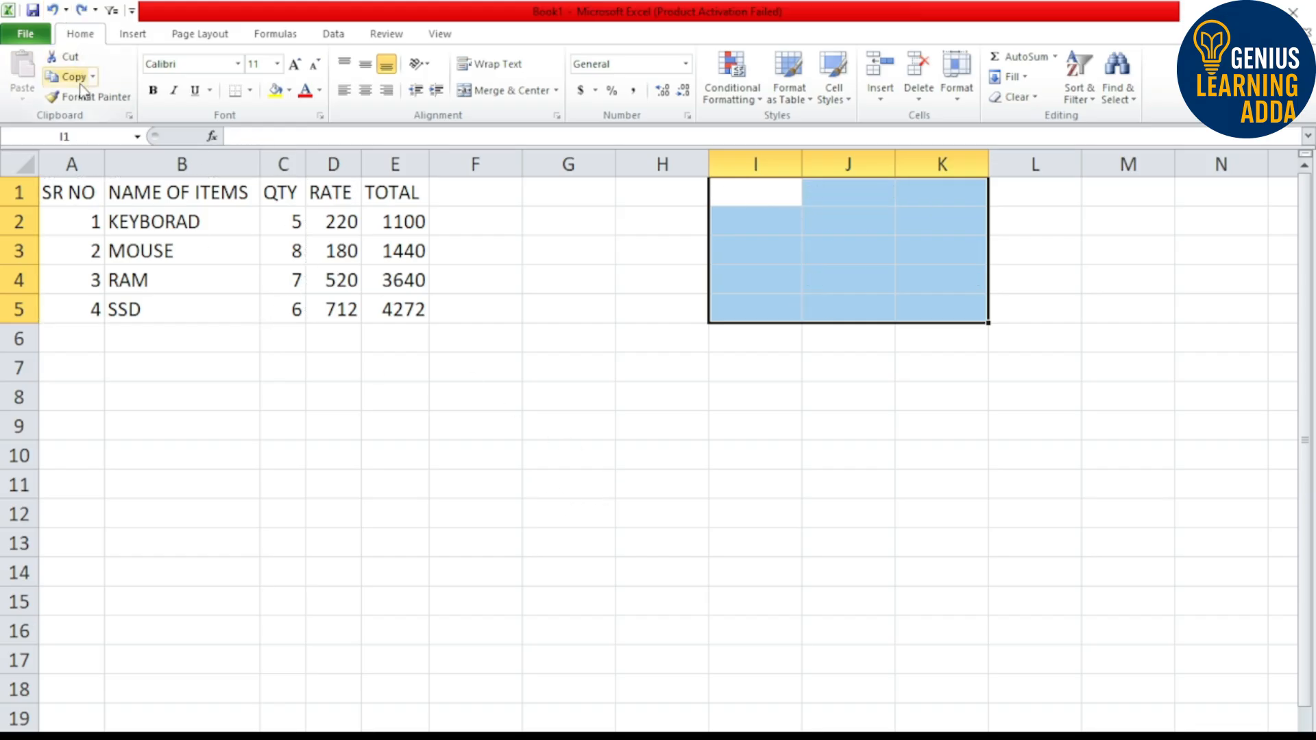
click(523, 309)
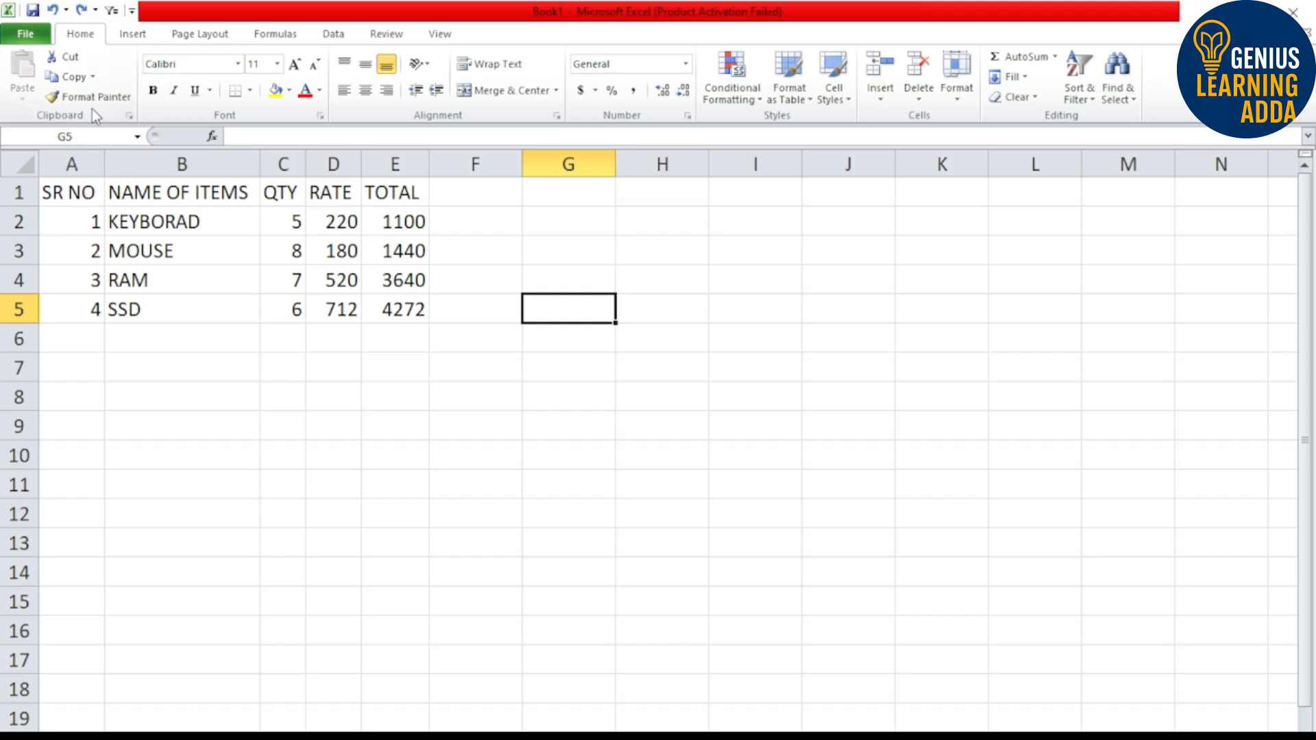
- Format the SR NO heading in A1 with red text, the Amiri font and a yellow fill
click(65, 194)
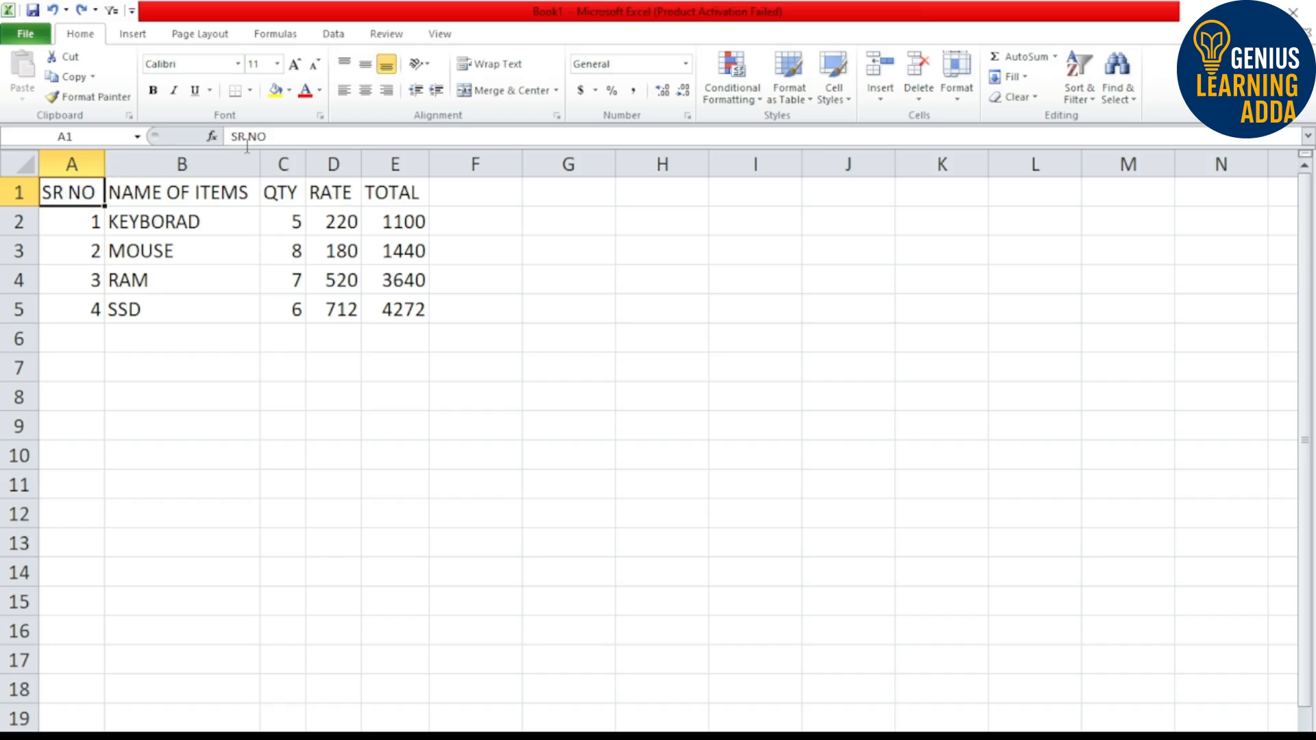
click(305, 91)
click(237, 64)
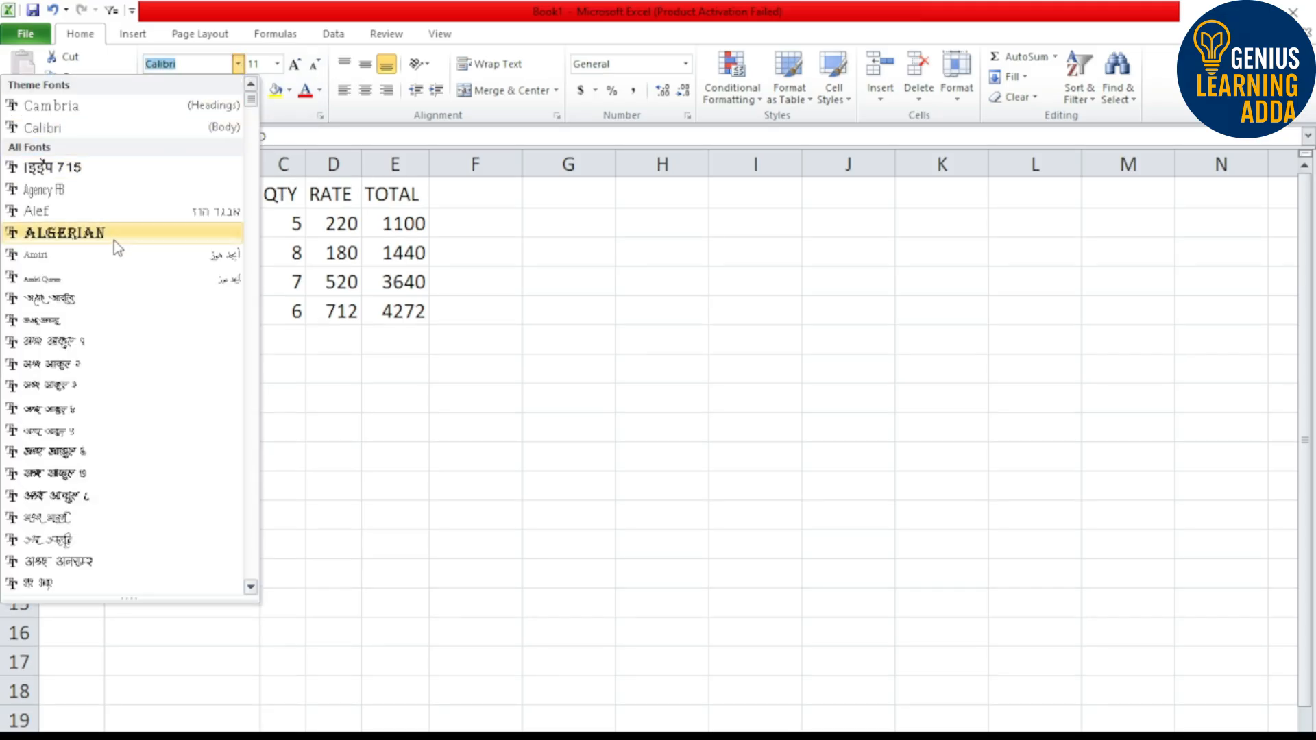
click(96, 258)
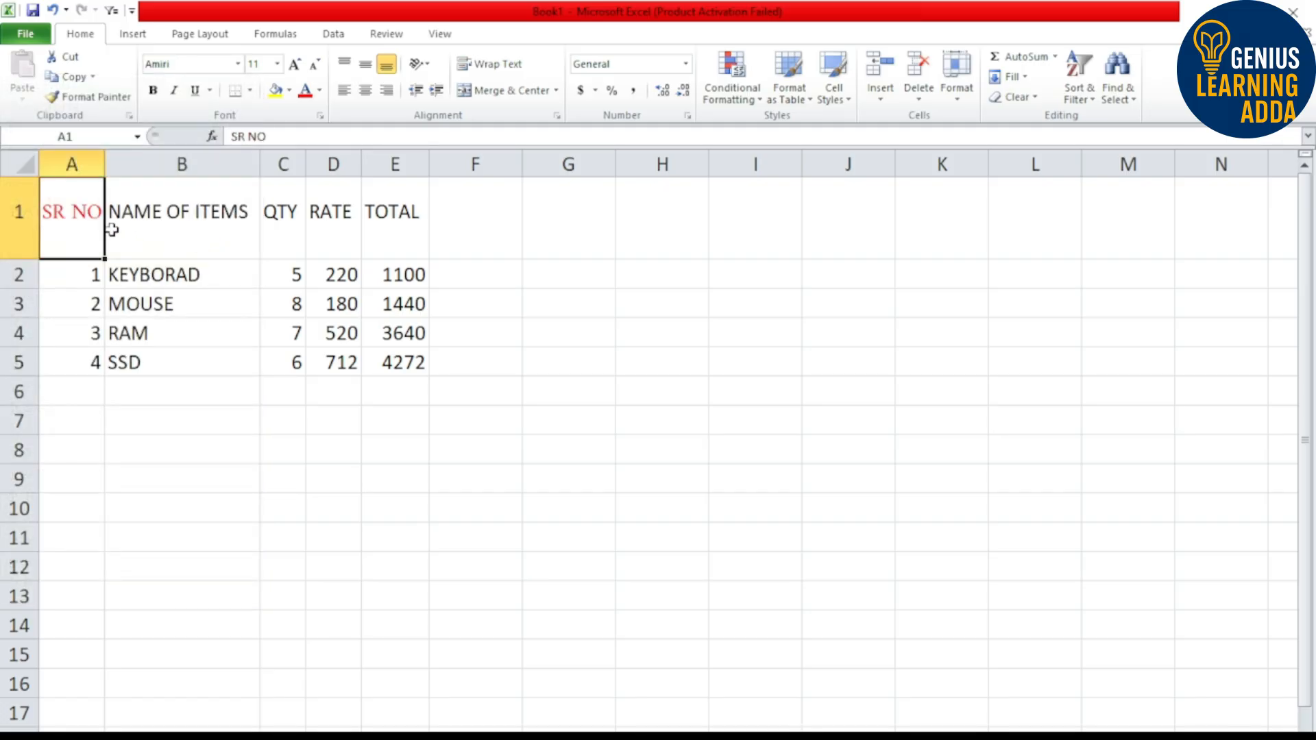
click(274, 90)
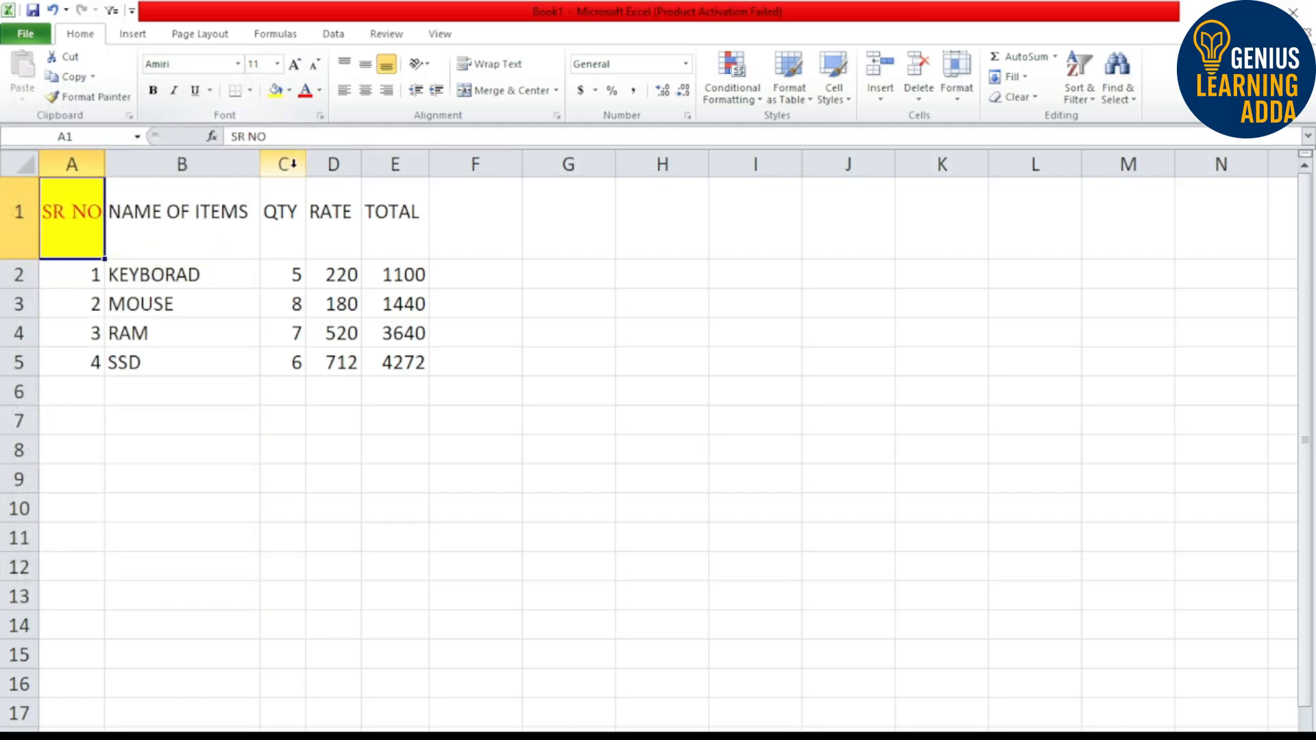
click(532, 228)
- Copy the formatting of A1 to the headings in B1 to E1 with Format Painter
click(96, 225)
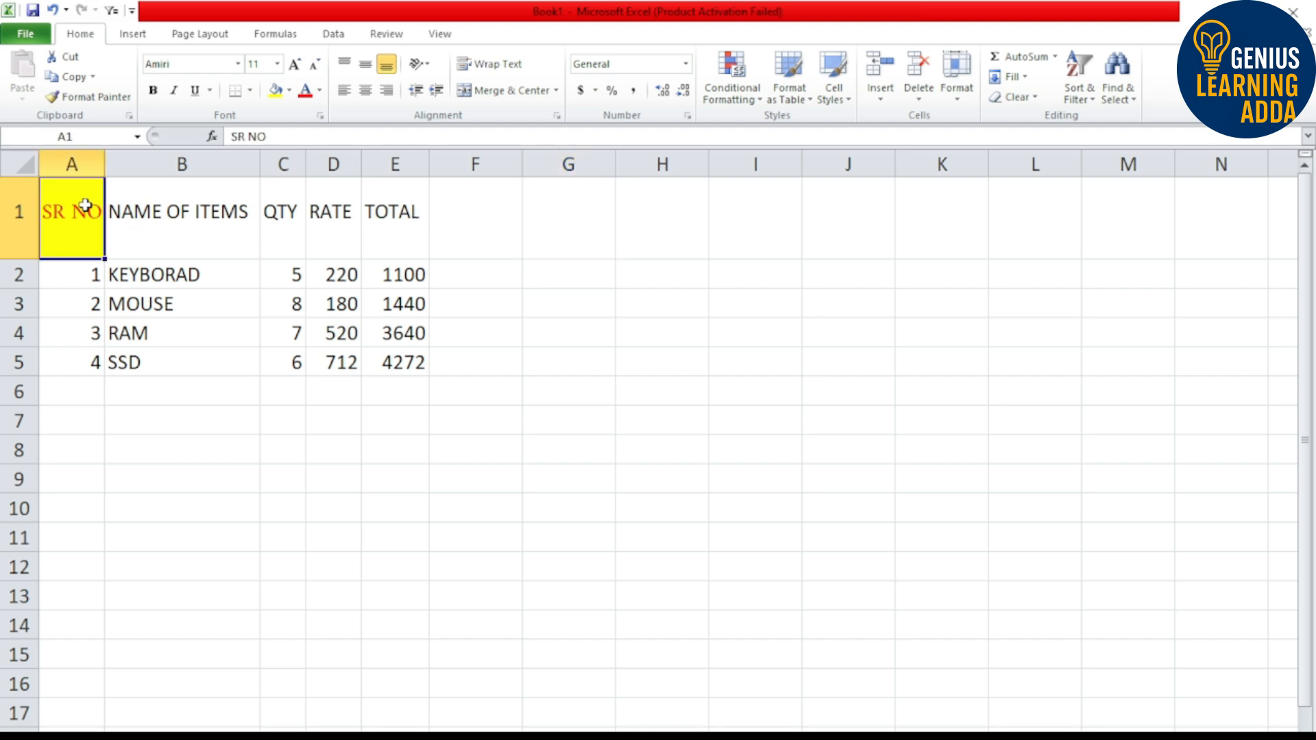
drag(135, 215, 395, 233)
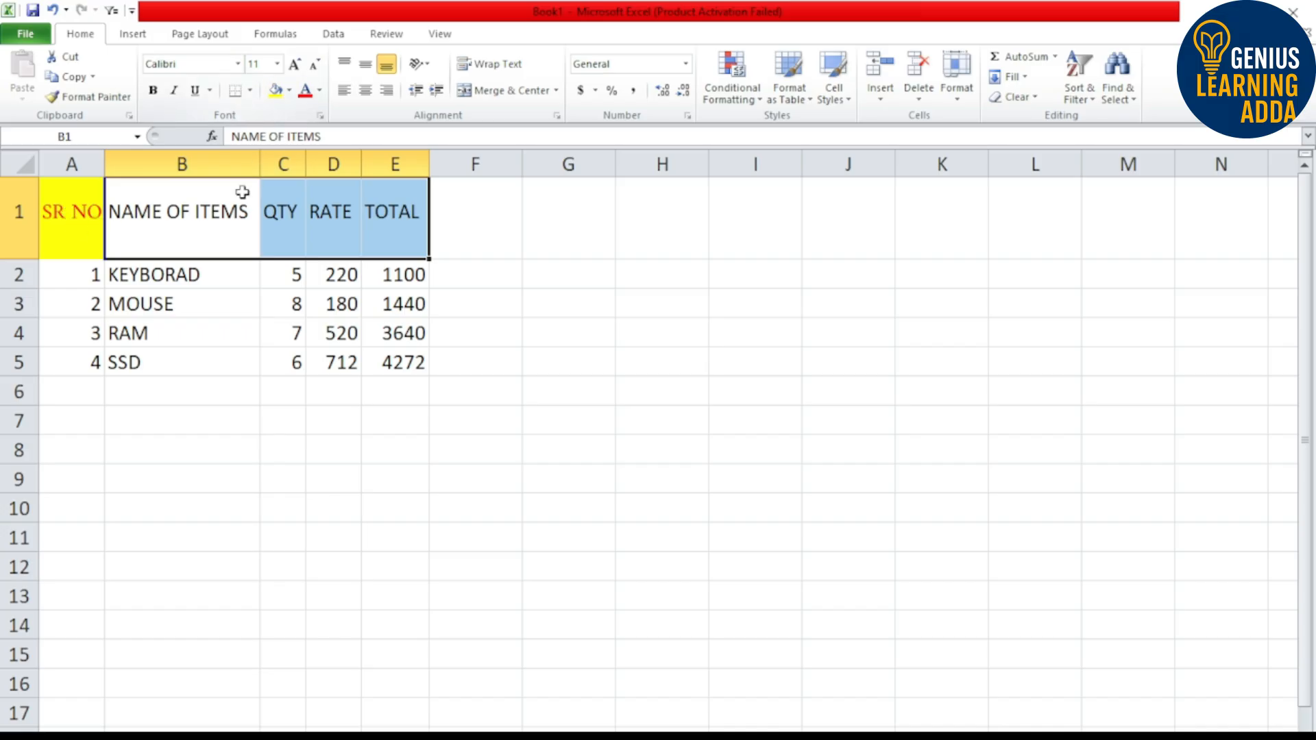
click(87, 218)
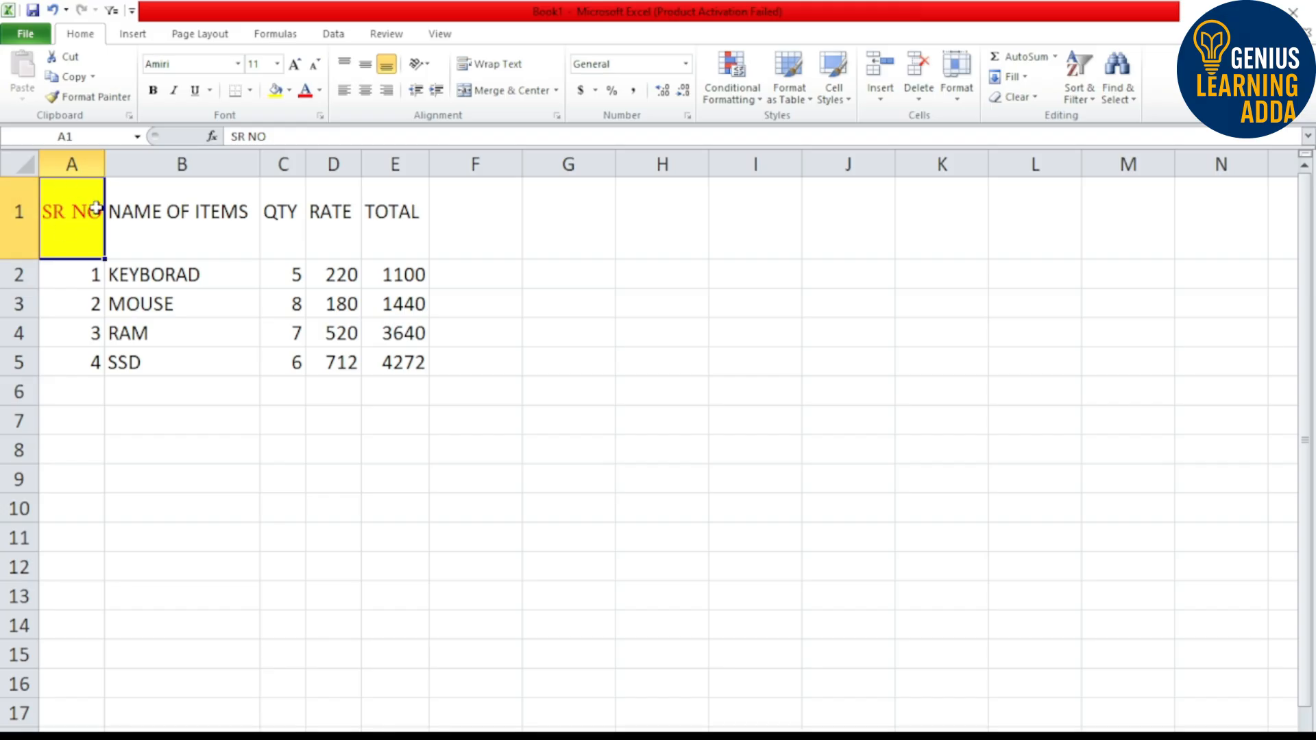
click(100, 103)
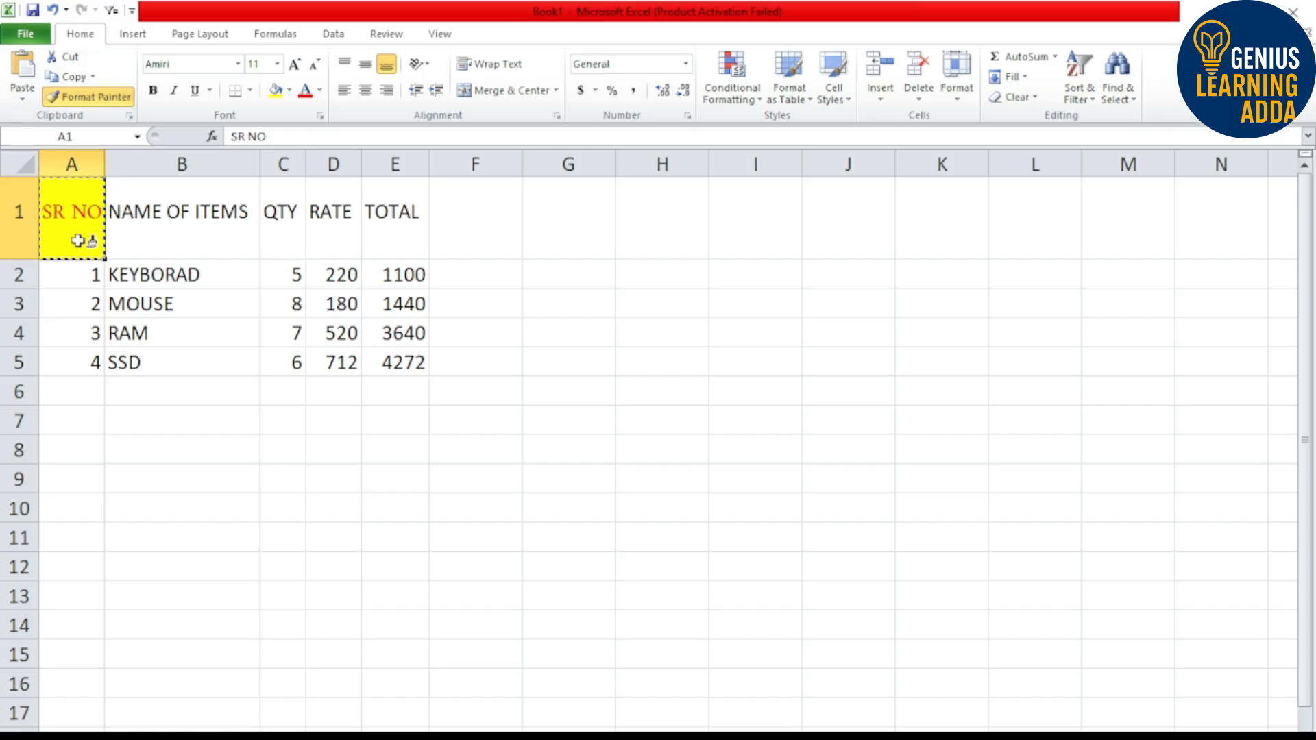
drag(159, 220, 388, 215)
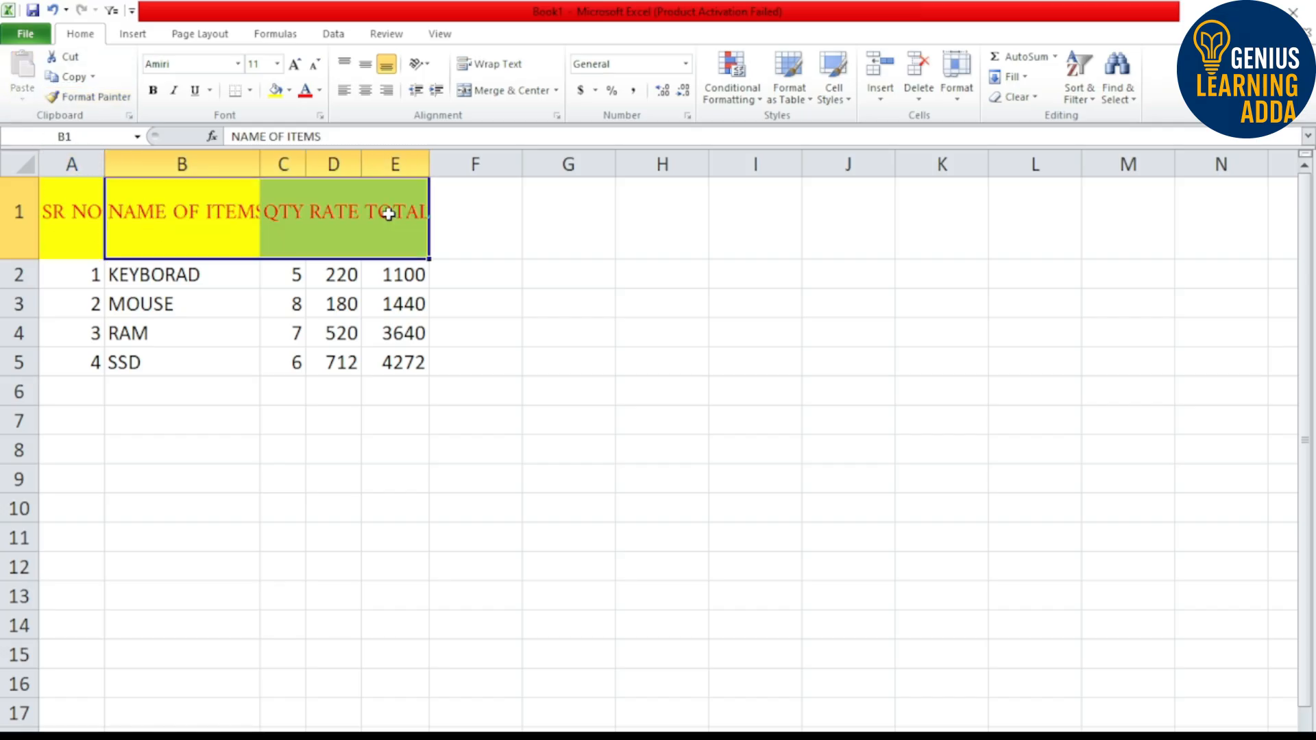
click(531, 230)
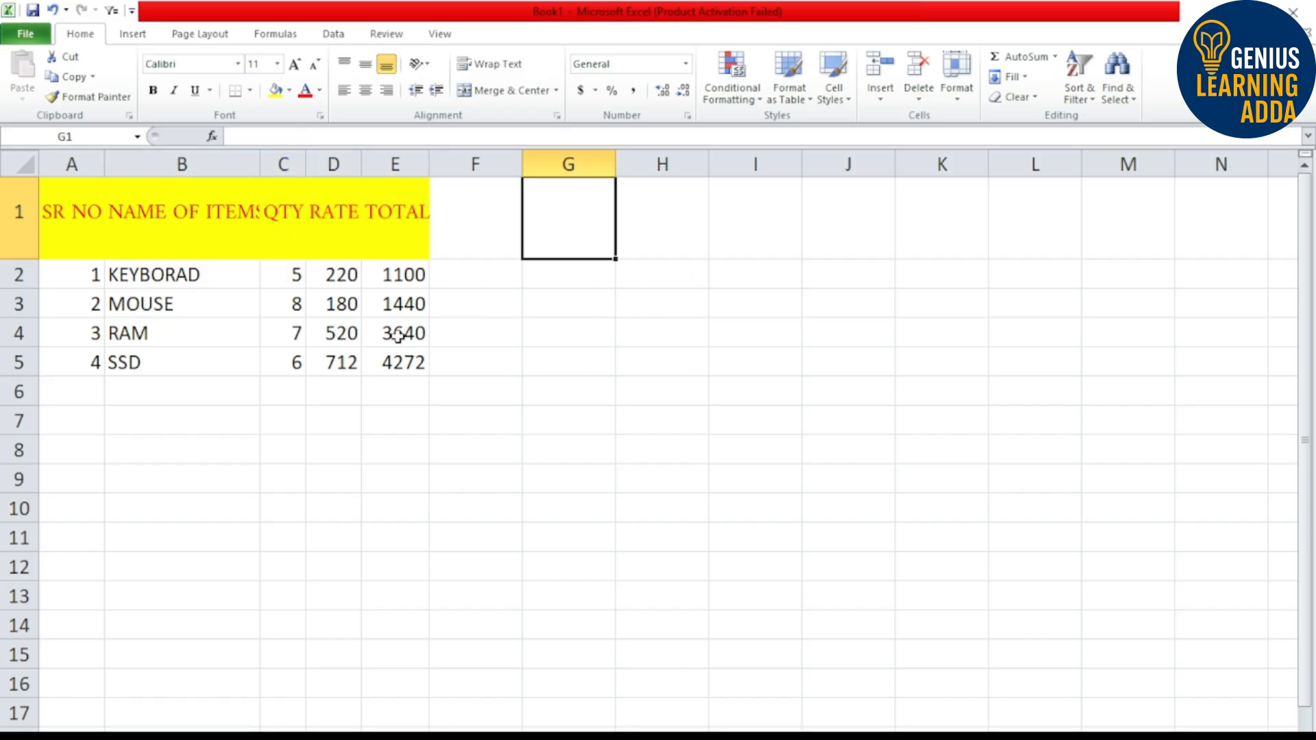
- Auto-fit all the sheet's columns so the reformatted headings fit their contents
click(23, 168)
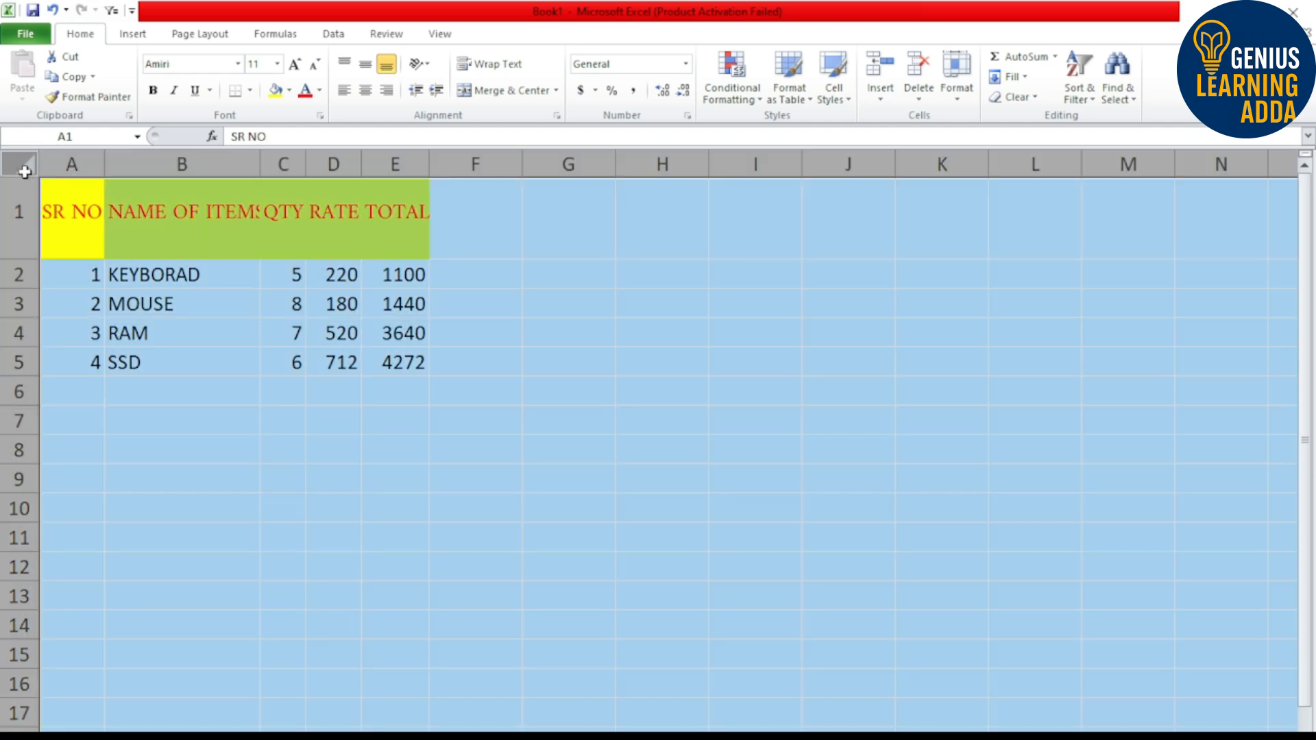
double_click(258, 166)
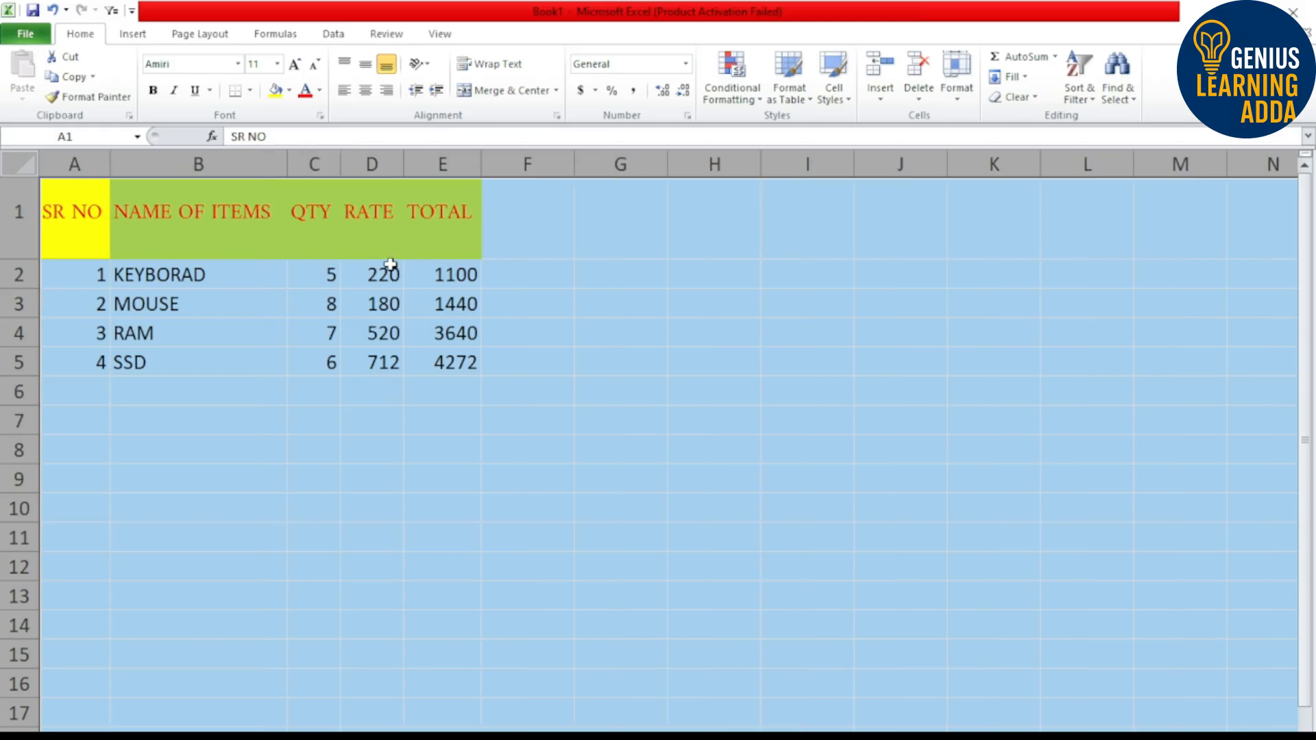
click(542, 291)
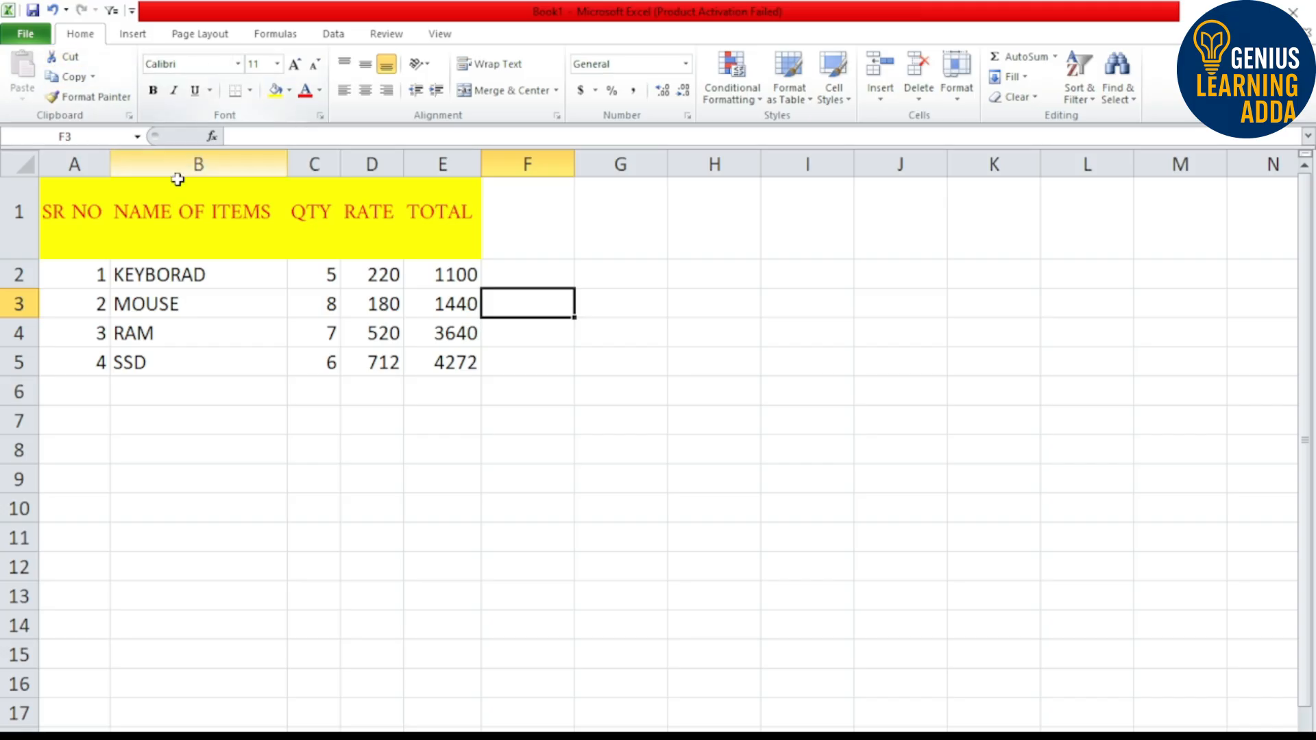
- Apply bold, italic and underline to the SR NO heading in A1
click(85, 209)
click(154, 92)
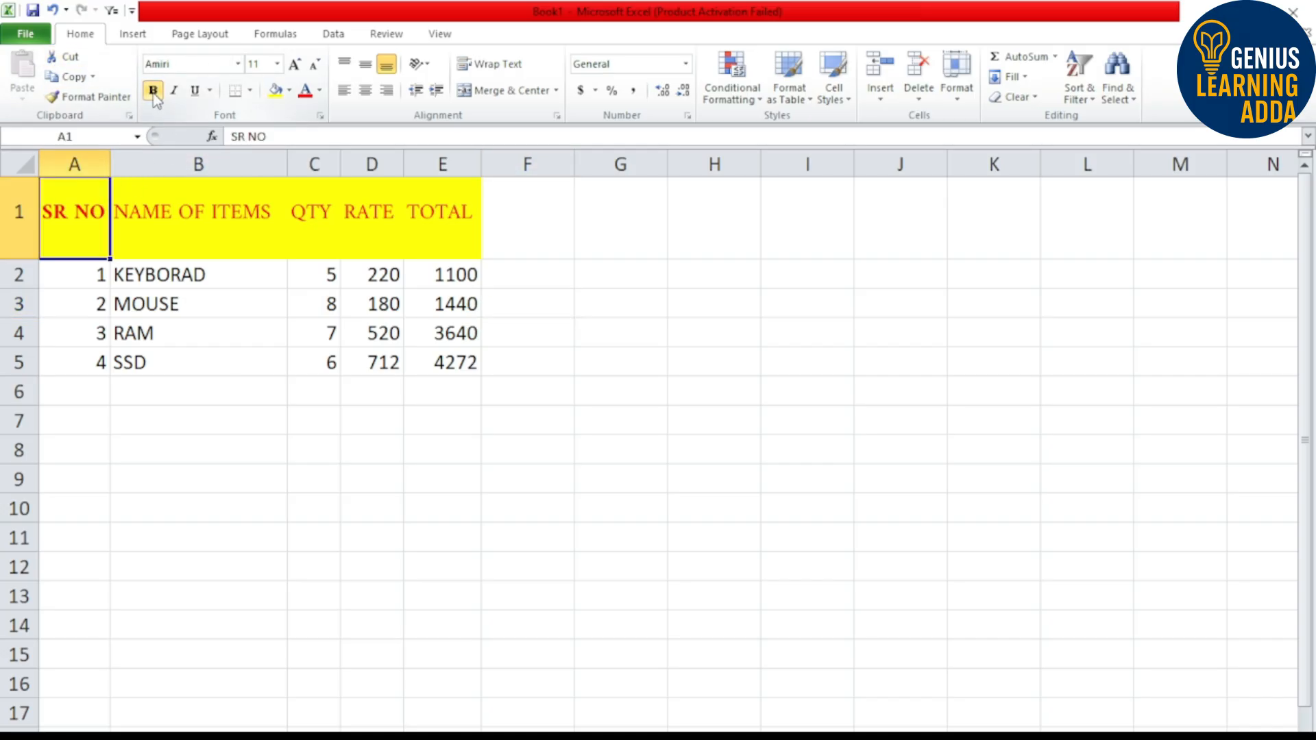
click(174, 92)
click(627, 291)
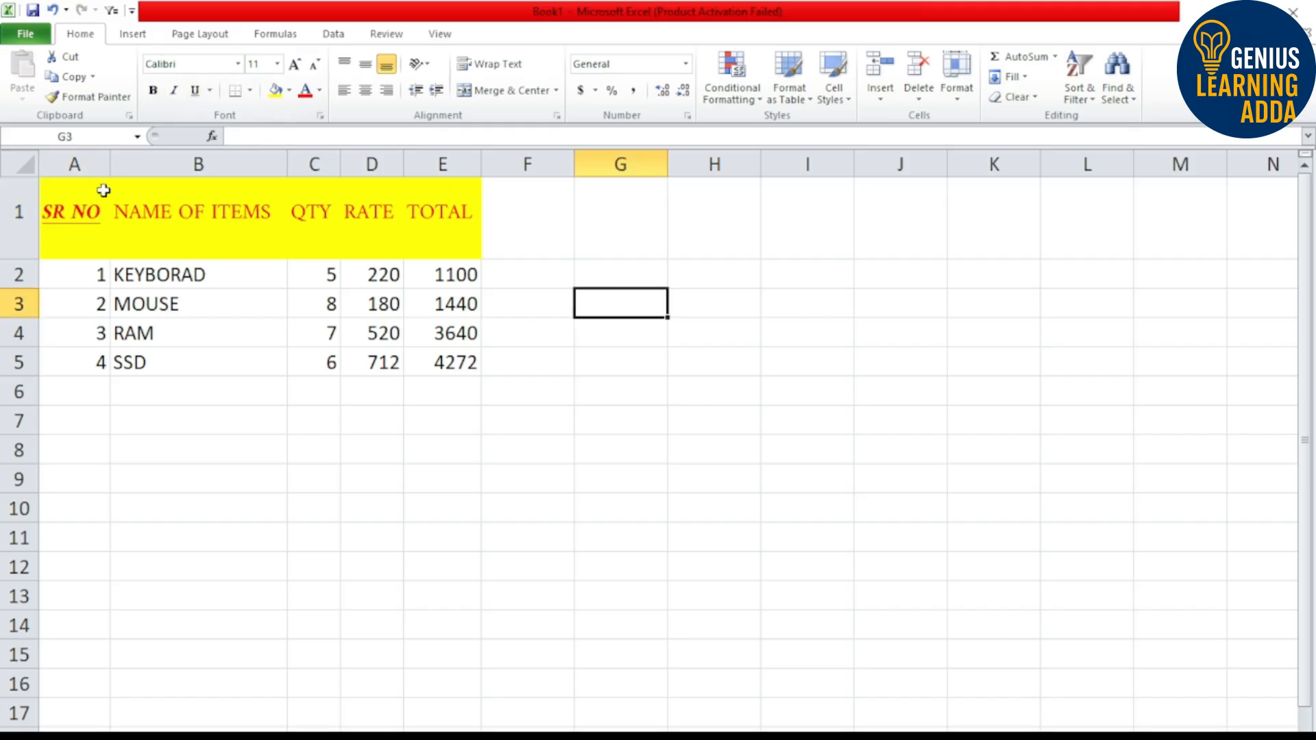
- Set the font size of the SR NO heading in A1 to 11
click(67, 214)
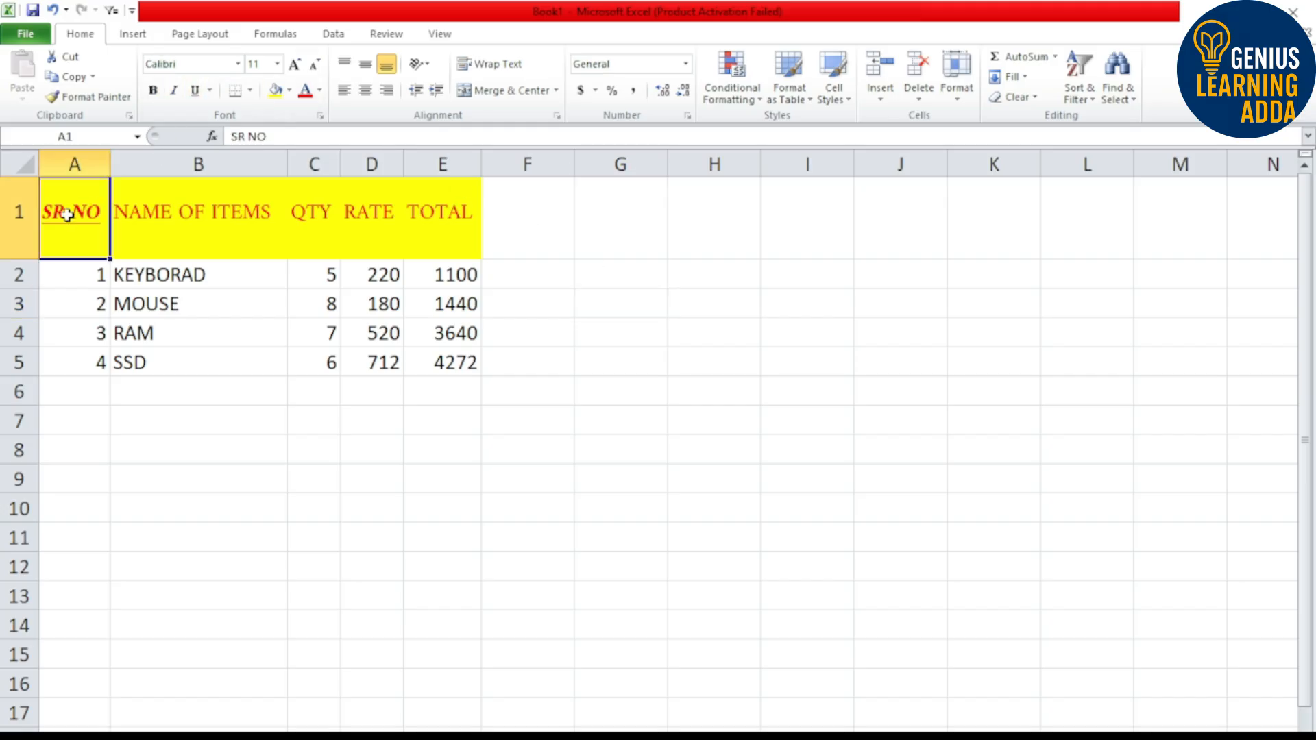
click(276, 64)
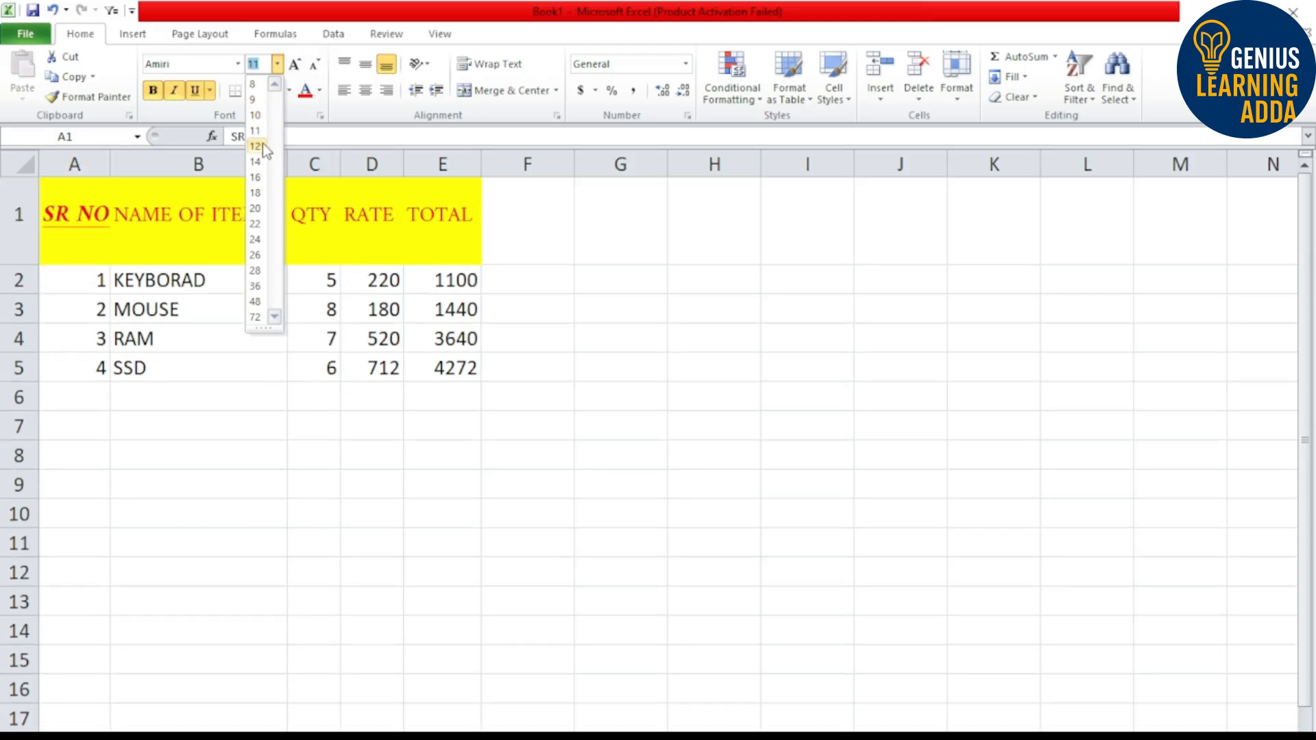
click(263, 130)
click(475, 211)
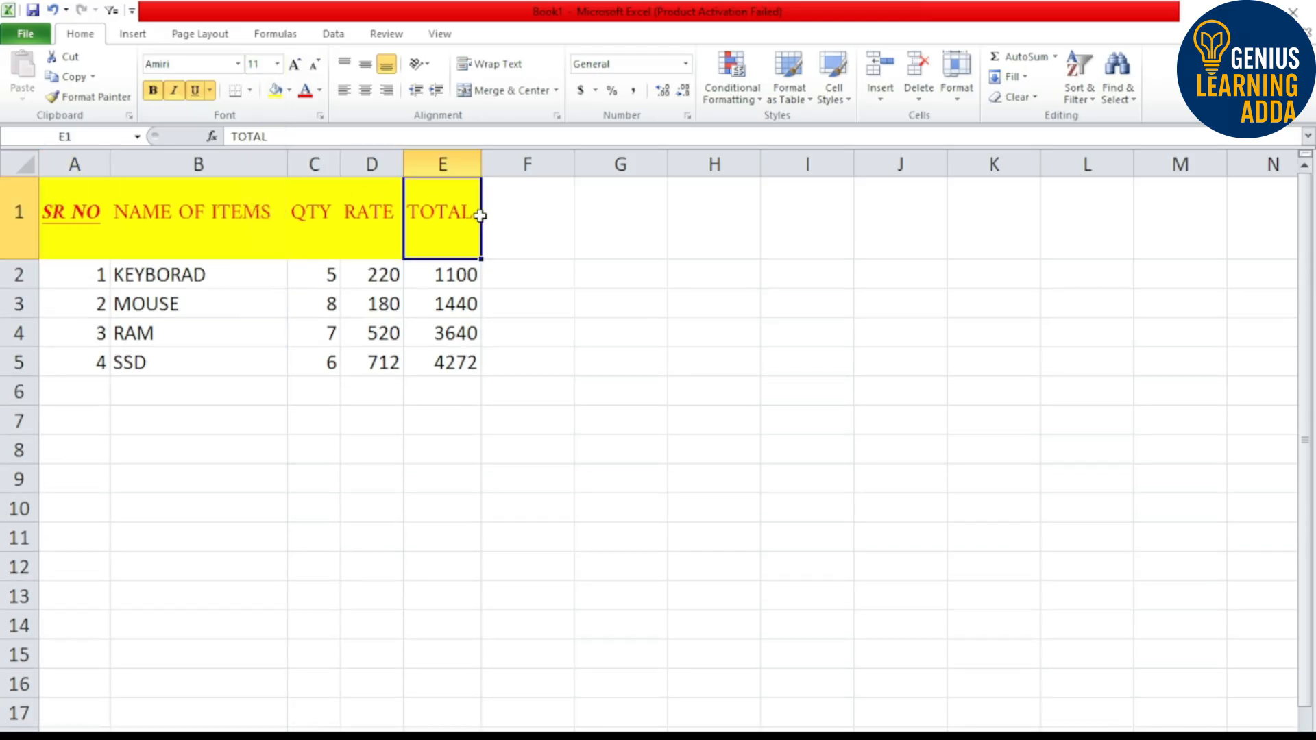
- Set the font size of the headings in A1 to E1 to 10, trying a larger size of 12 along the way
drag(104, 205, 438, 248)
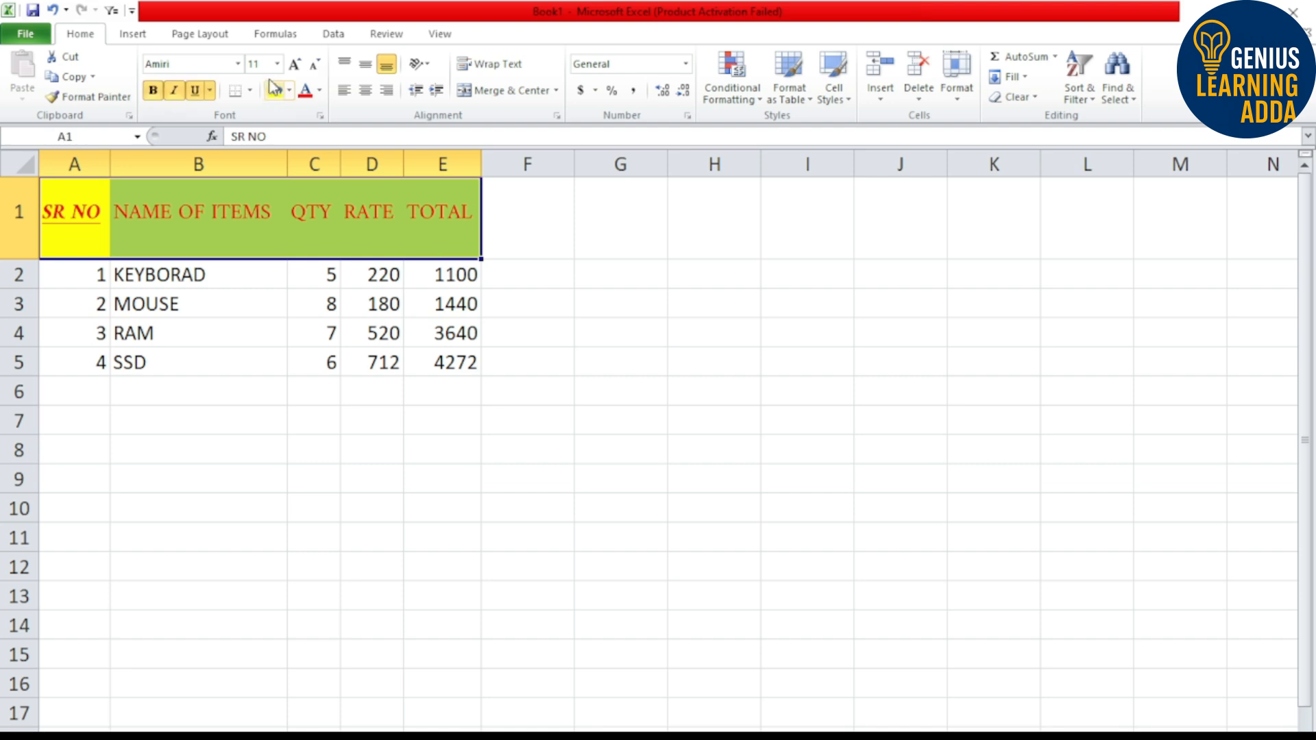
click(277, 64)
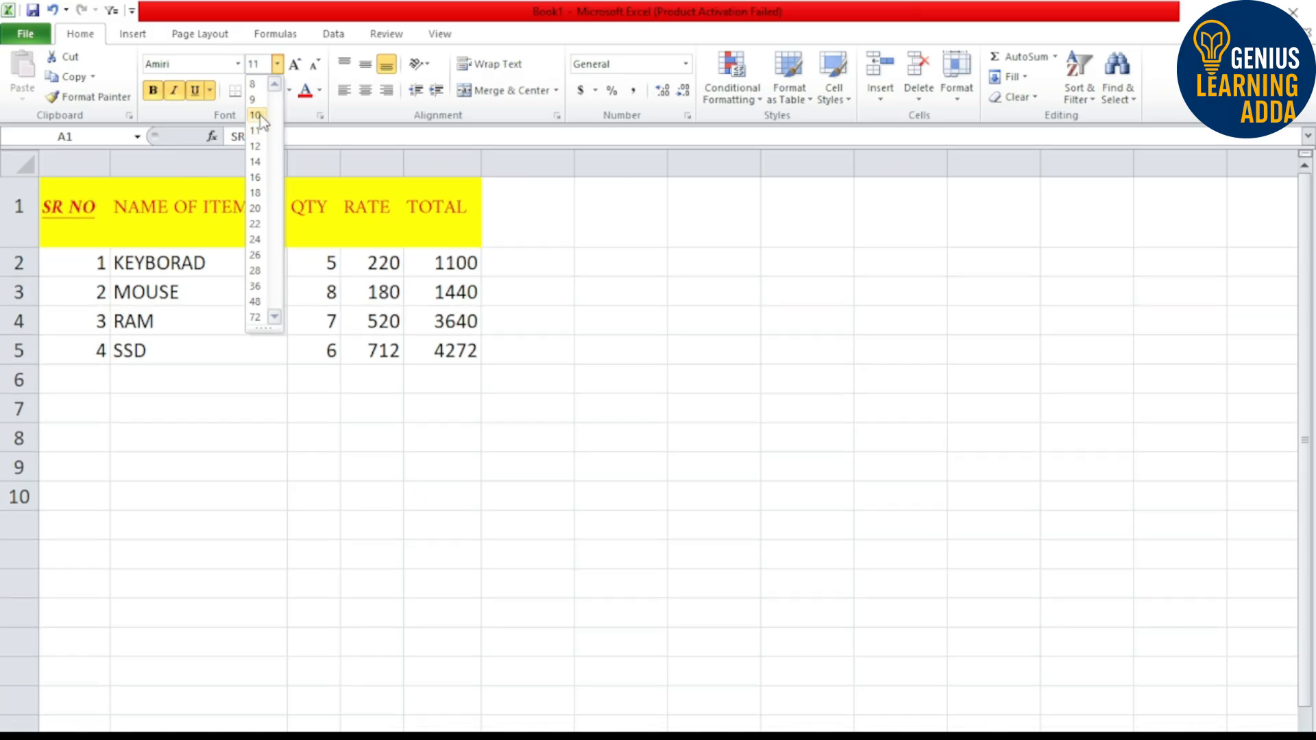
click(255, 115)
click(294, 69)
click(295, 68)
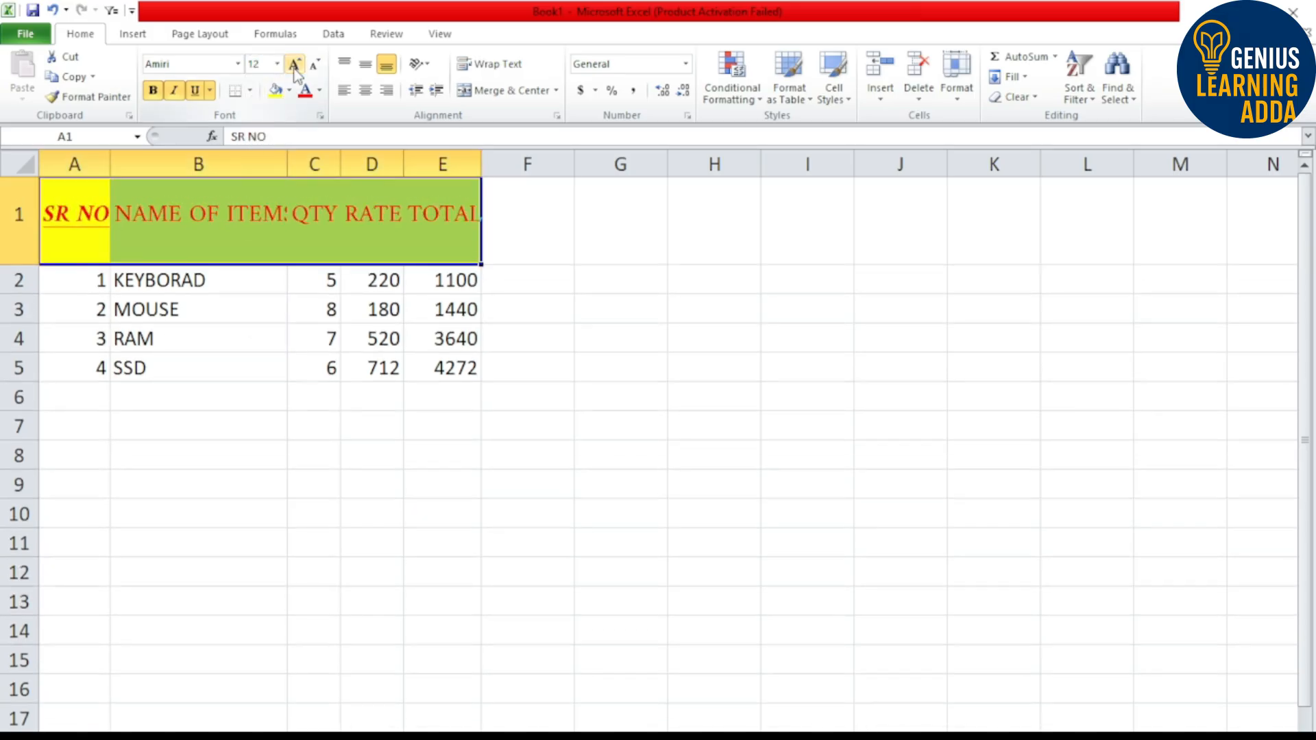
click(313, 66)
click(313, 65)
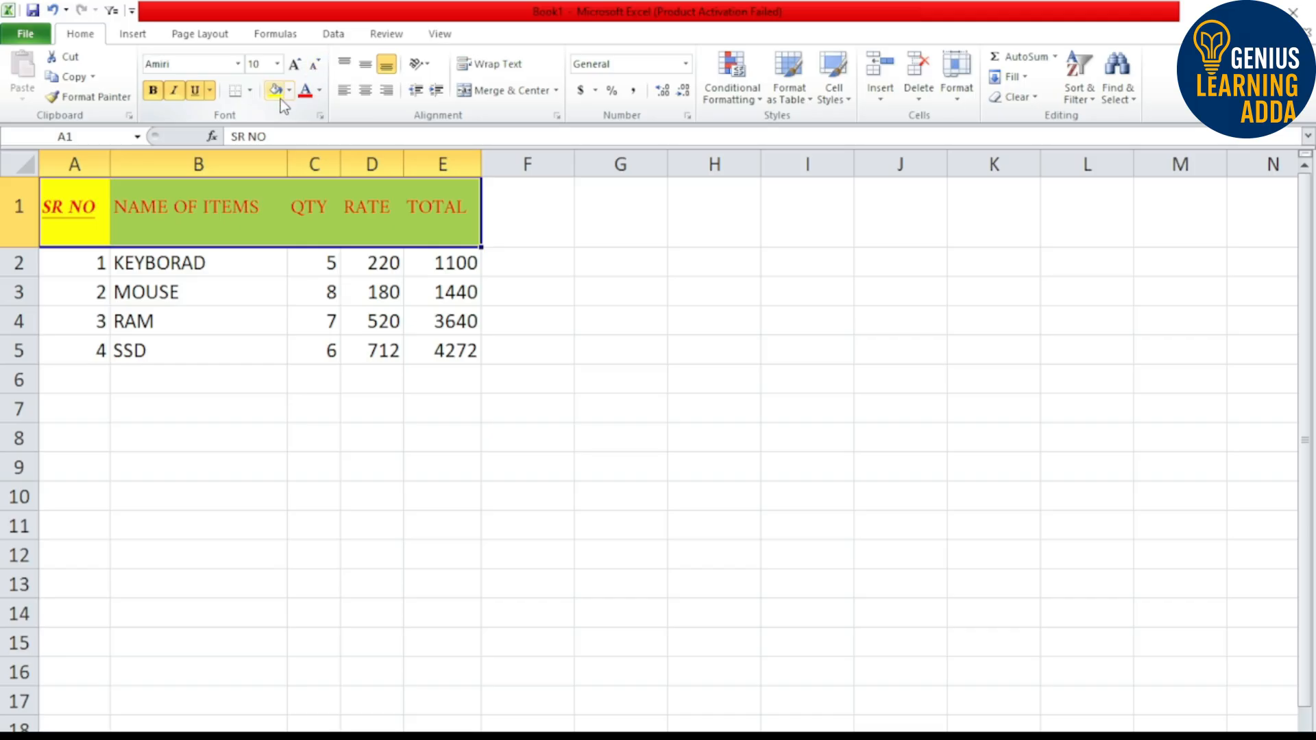
- Change the font colour of the headings in A1 to E1 to black, keeping their yellow fill
click(288, 91)
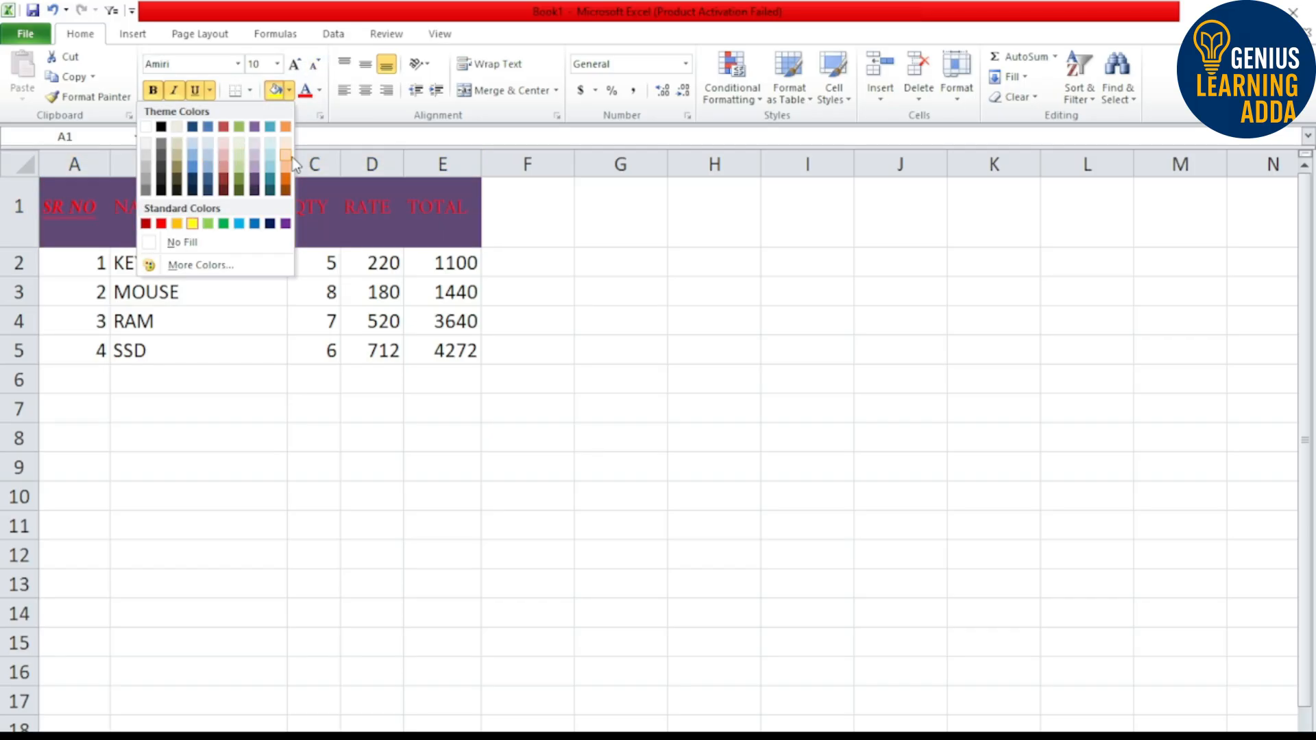
click(367, 139)
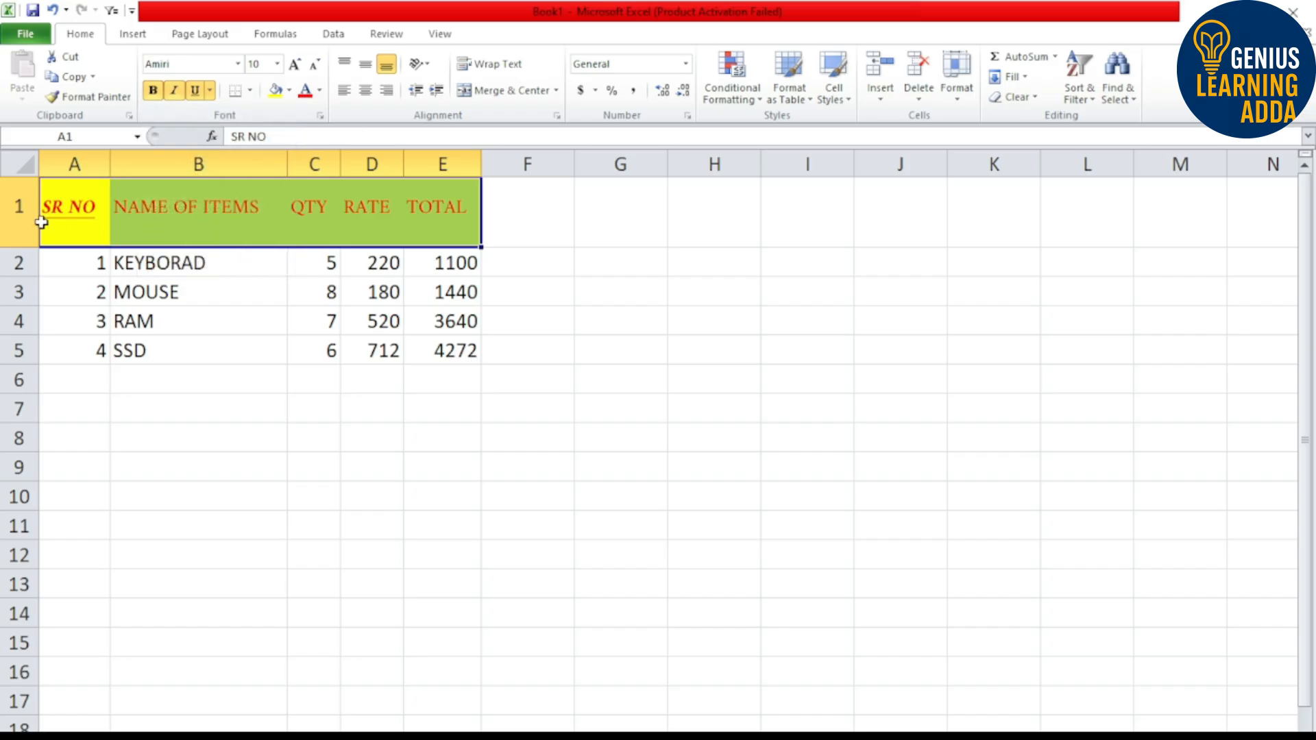
click(320, 90)
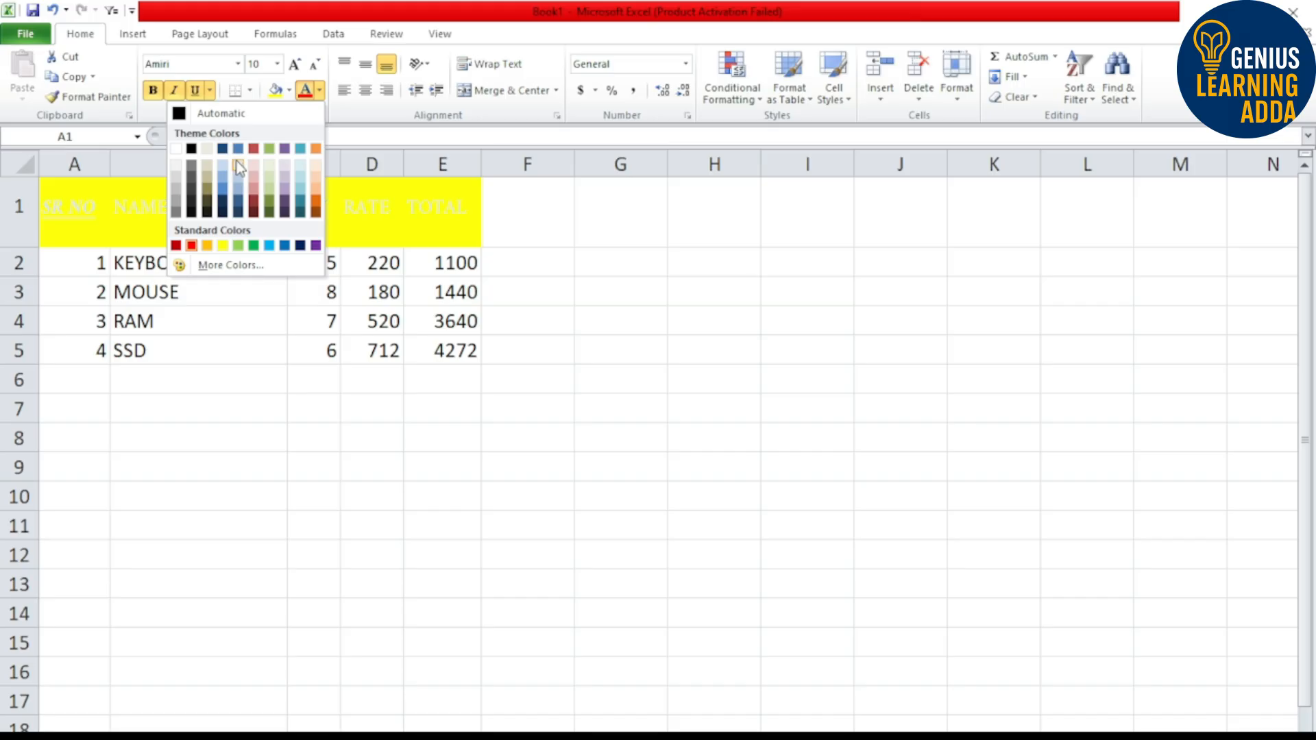
click(193, 150)
click(529, 220)
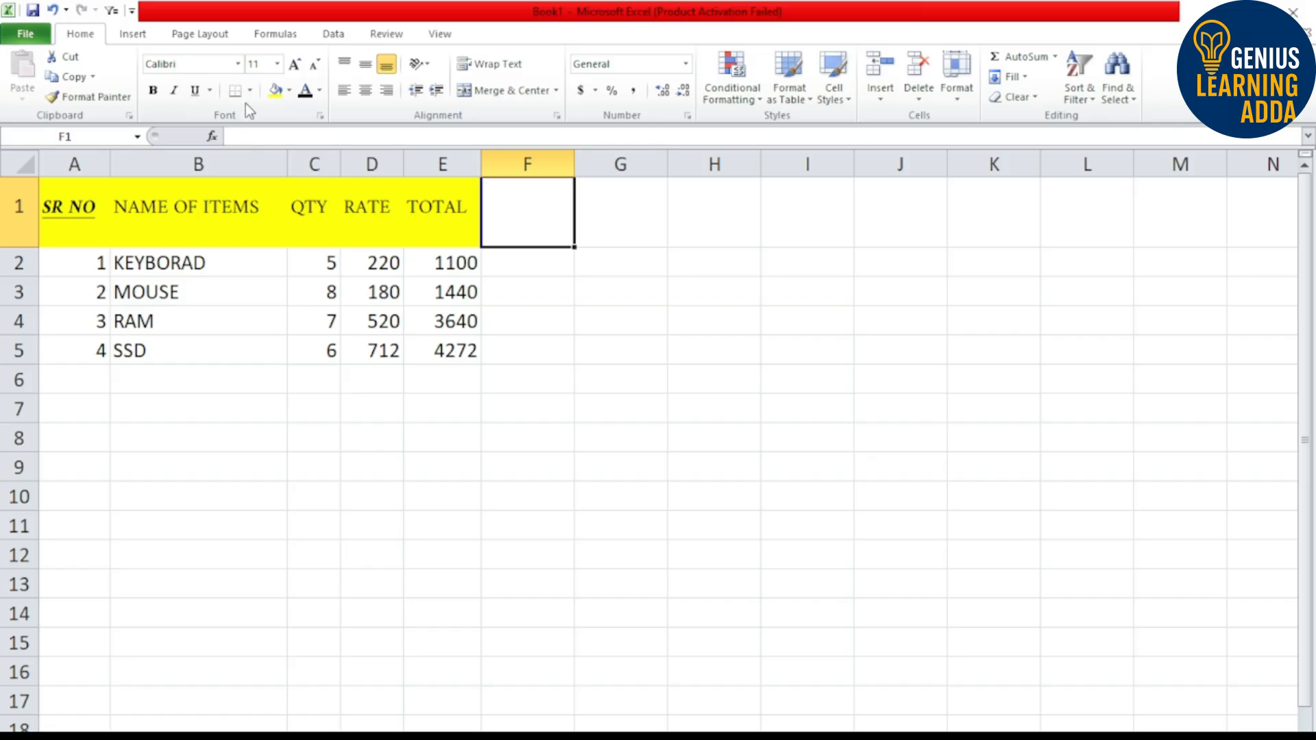
- Examine the item table in the zoomed print preview and return to the sheet
drag(631, 302, 631, 316)
drag(53, 205, 446, 349)
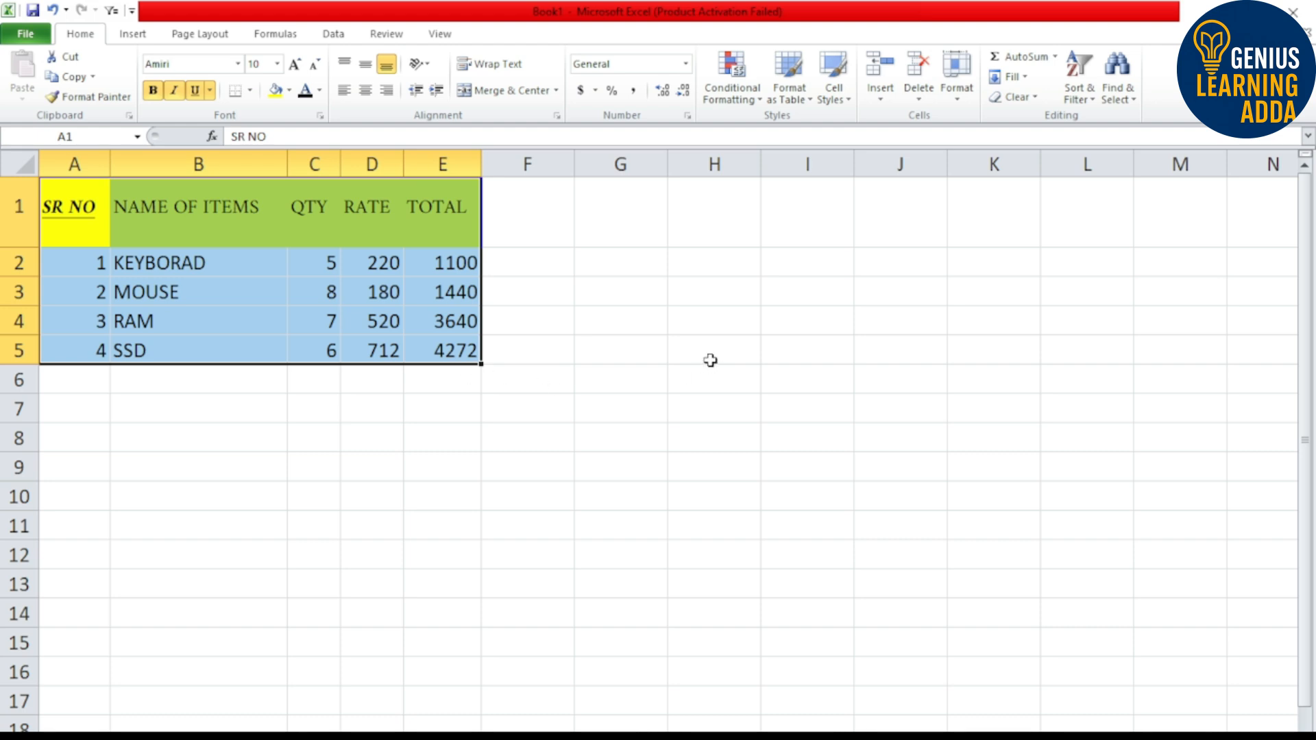
click(710, 359)
key(ctrl+p)
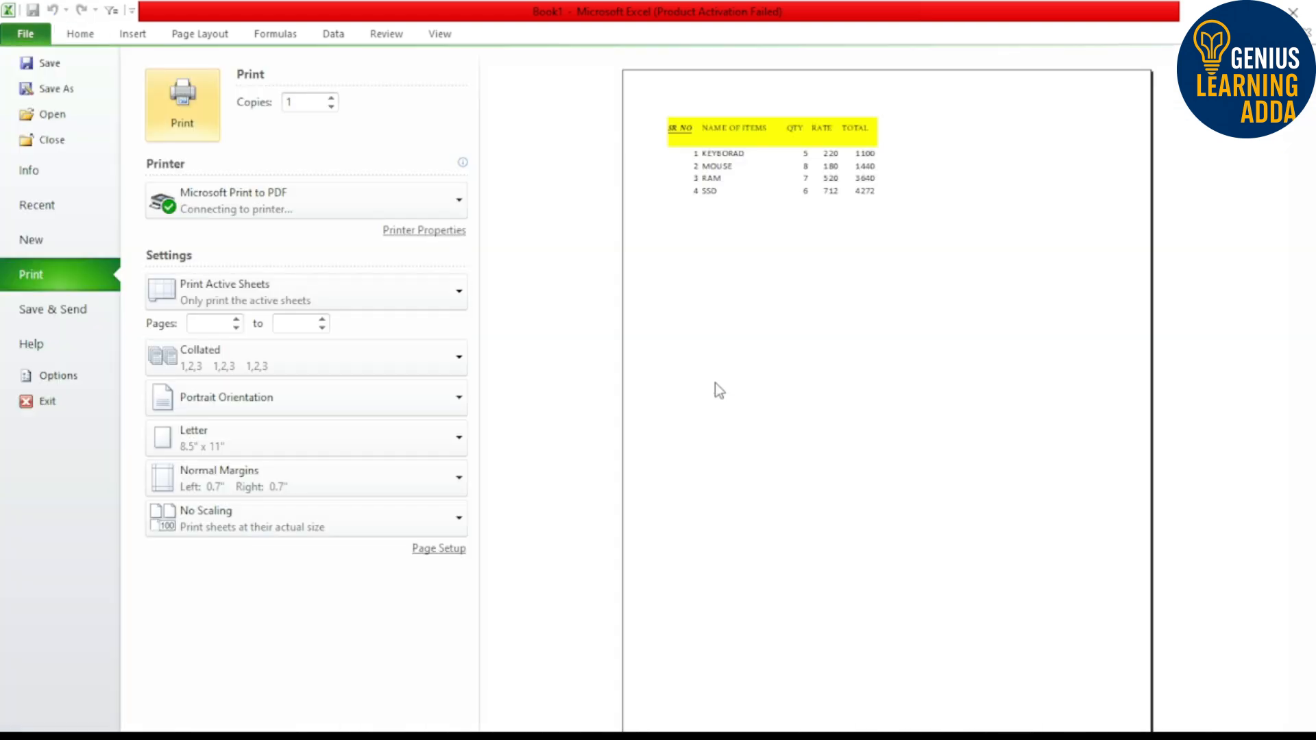
click(822, 301)
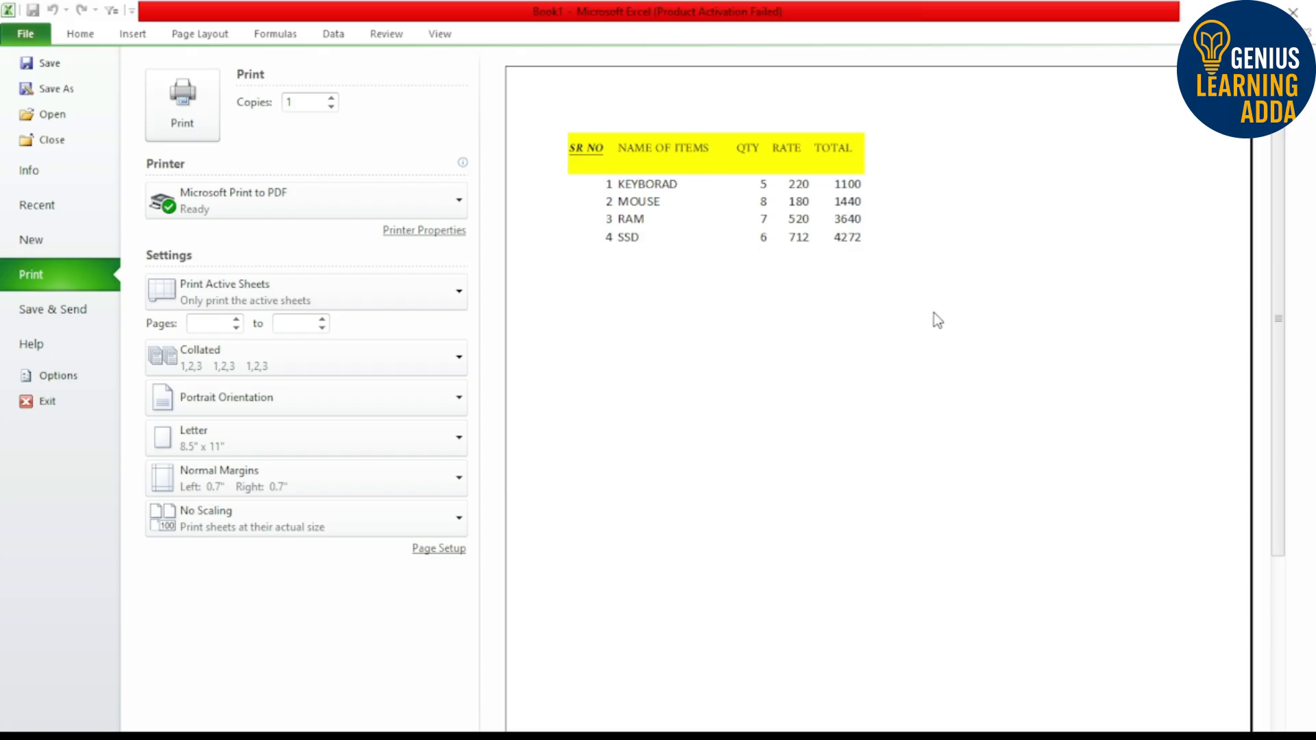
key(Escape)
click(533, 373)
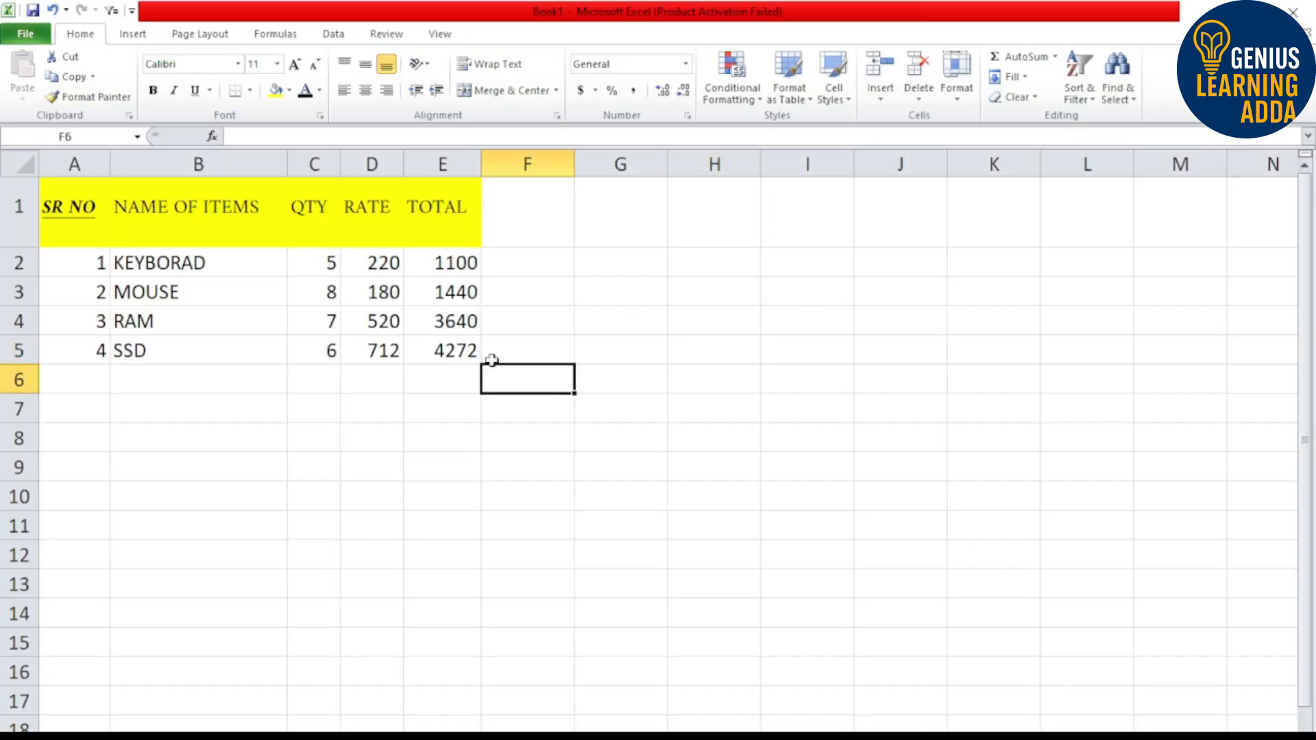
- Apply all borders to the item table in A1 to E5
drag(47, 214, 441, 342)
click(249, 91)
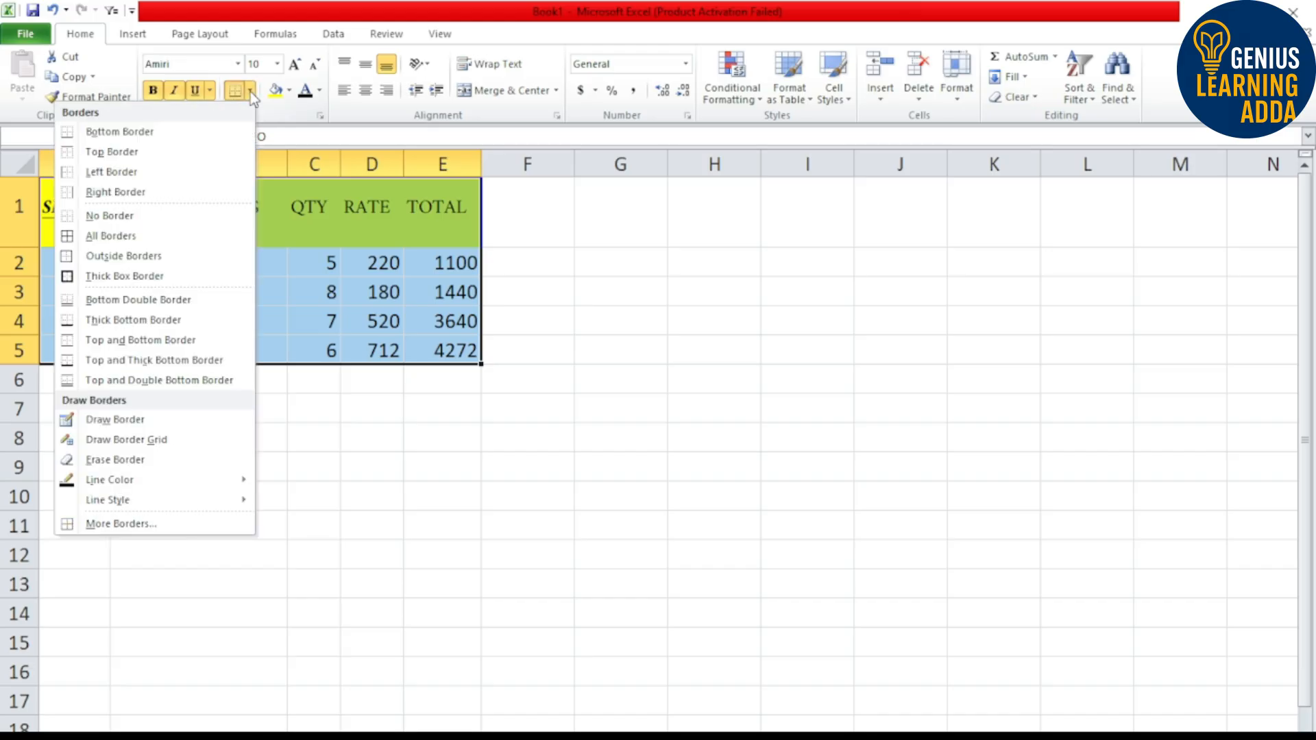
click(142, 243)
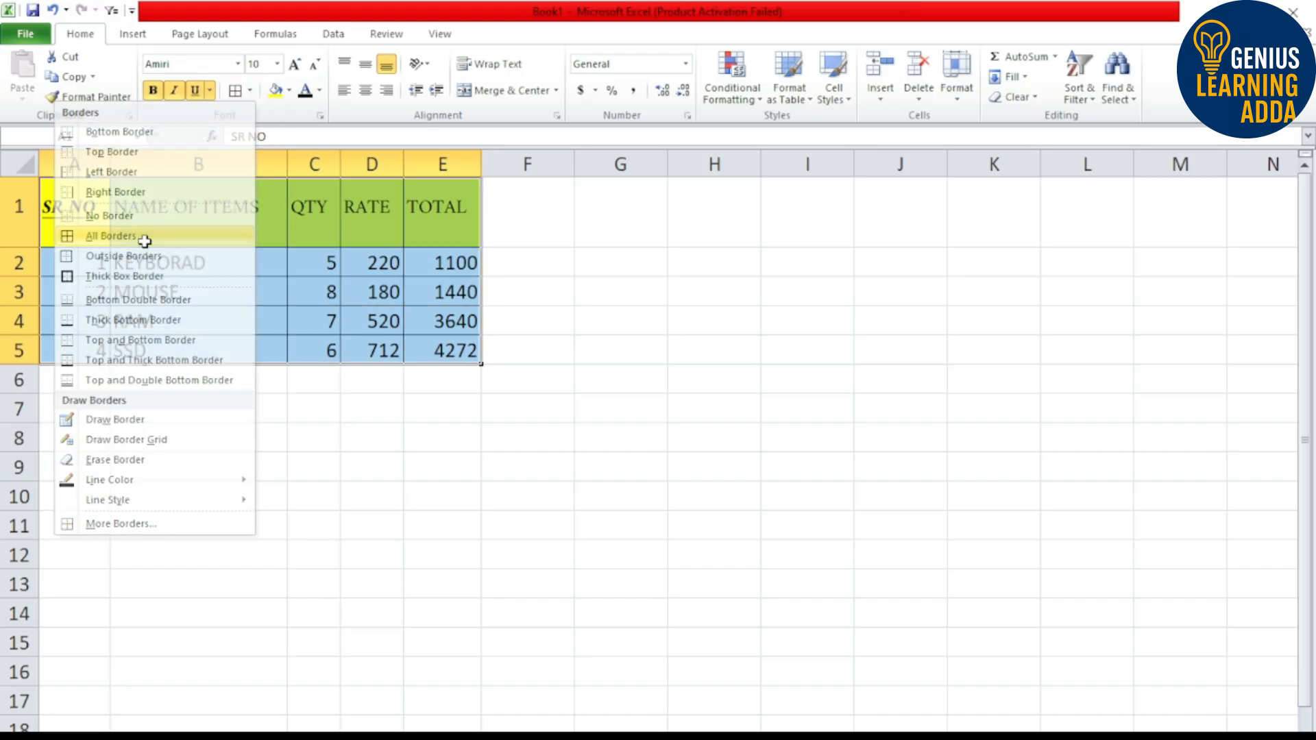
- Check how the table's borders look in print preview and return to the sheet
key(ctrl+p)
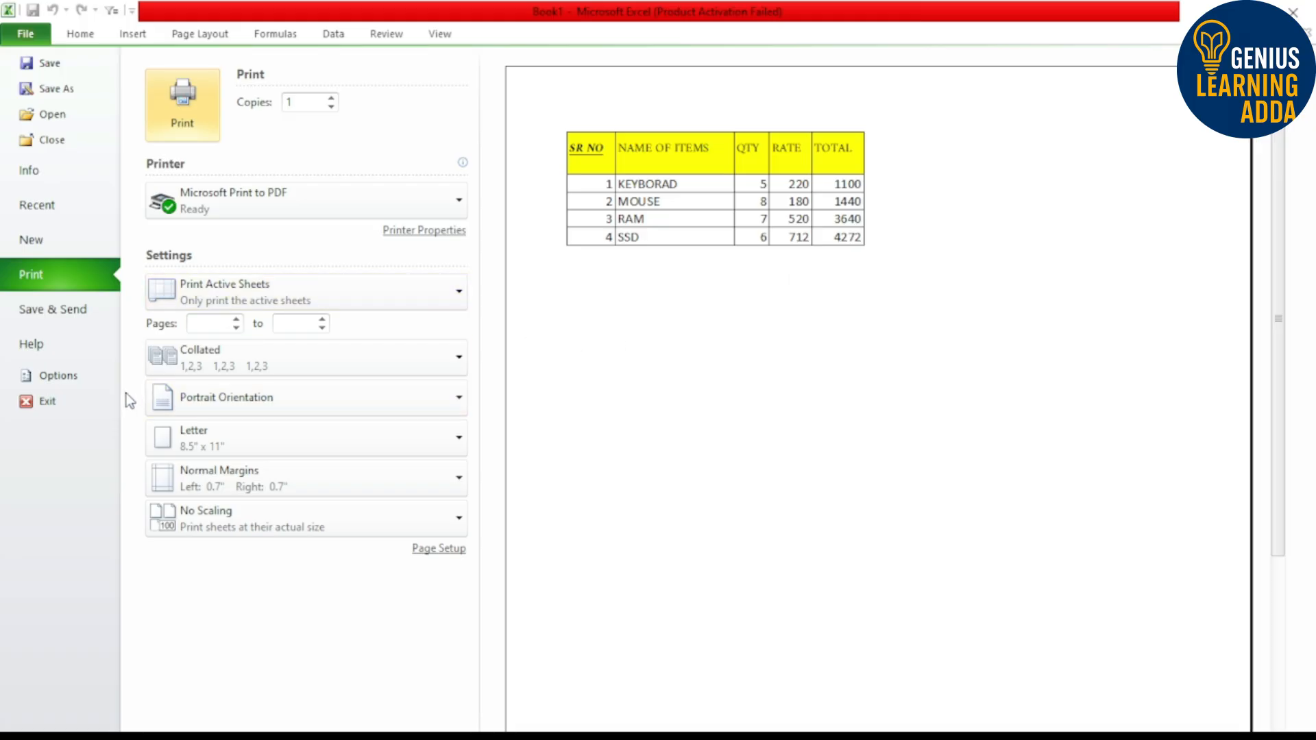
click(62, 404)
click(733, 424)
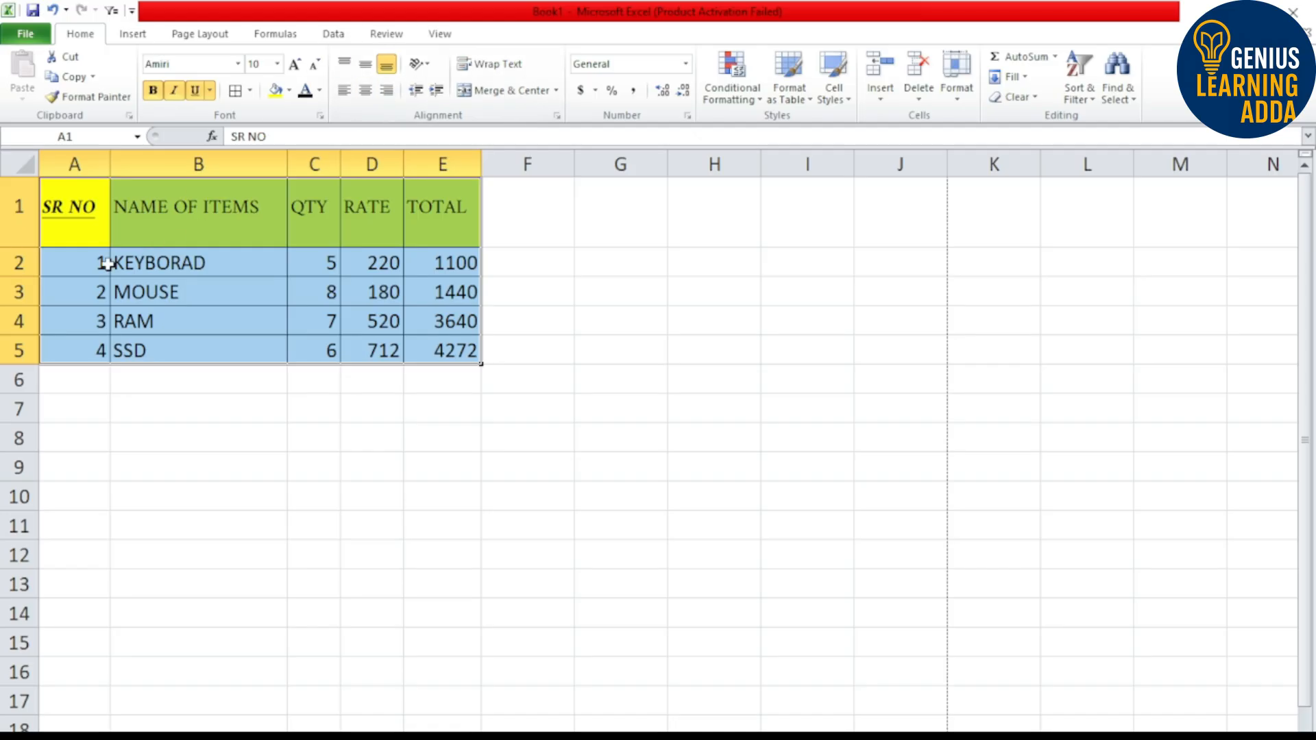
- Clear the formats of the headings in A1 to E1 while keeping their text
drag(75, 216, 445, 207)
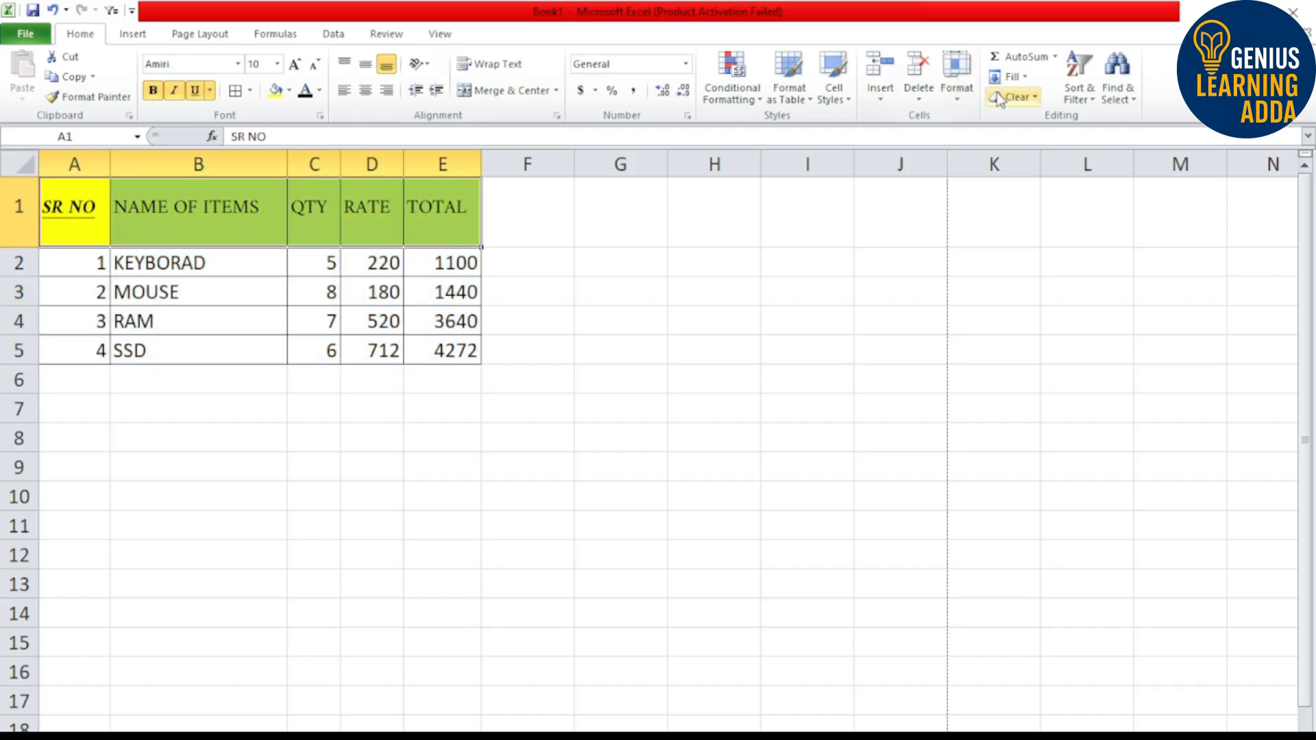
click(1024, 92)
click(1005, 136)
click(800, 286)
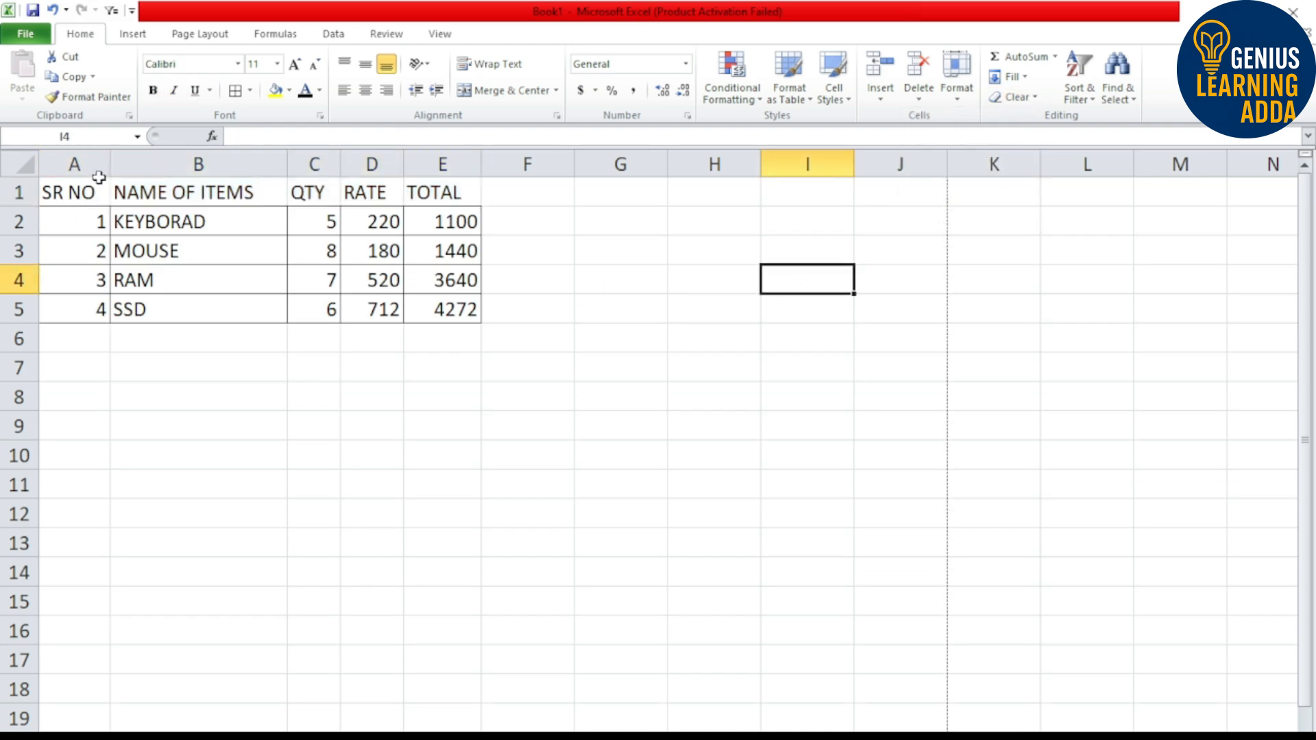
- Widen column A and increase the height of row 1 to make the SR NO cell much larger
drag(108, 164, 237, 165)
drag(27, 206, 32, 293)
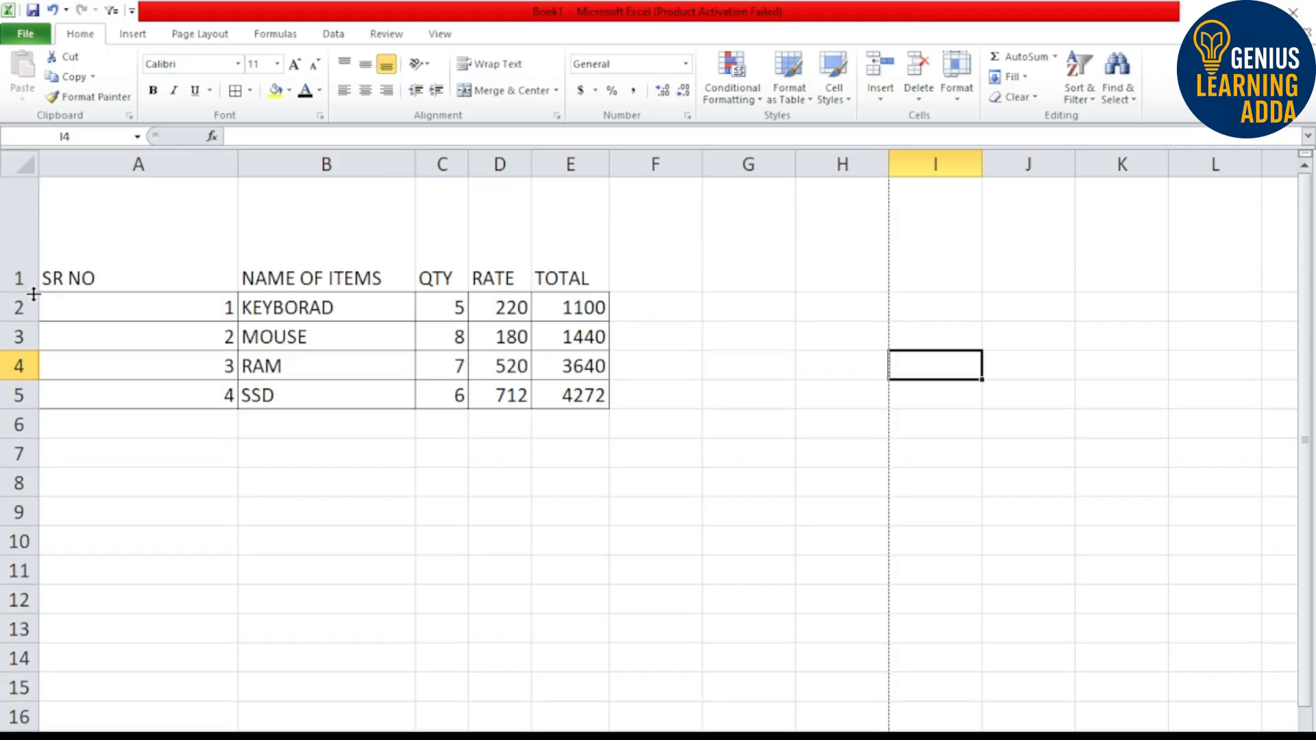
- Cycle the SR NO heading in A1 through top, middle and bottom vertical alignment, ending on top alignment
click(85, 236)
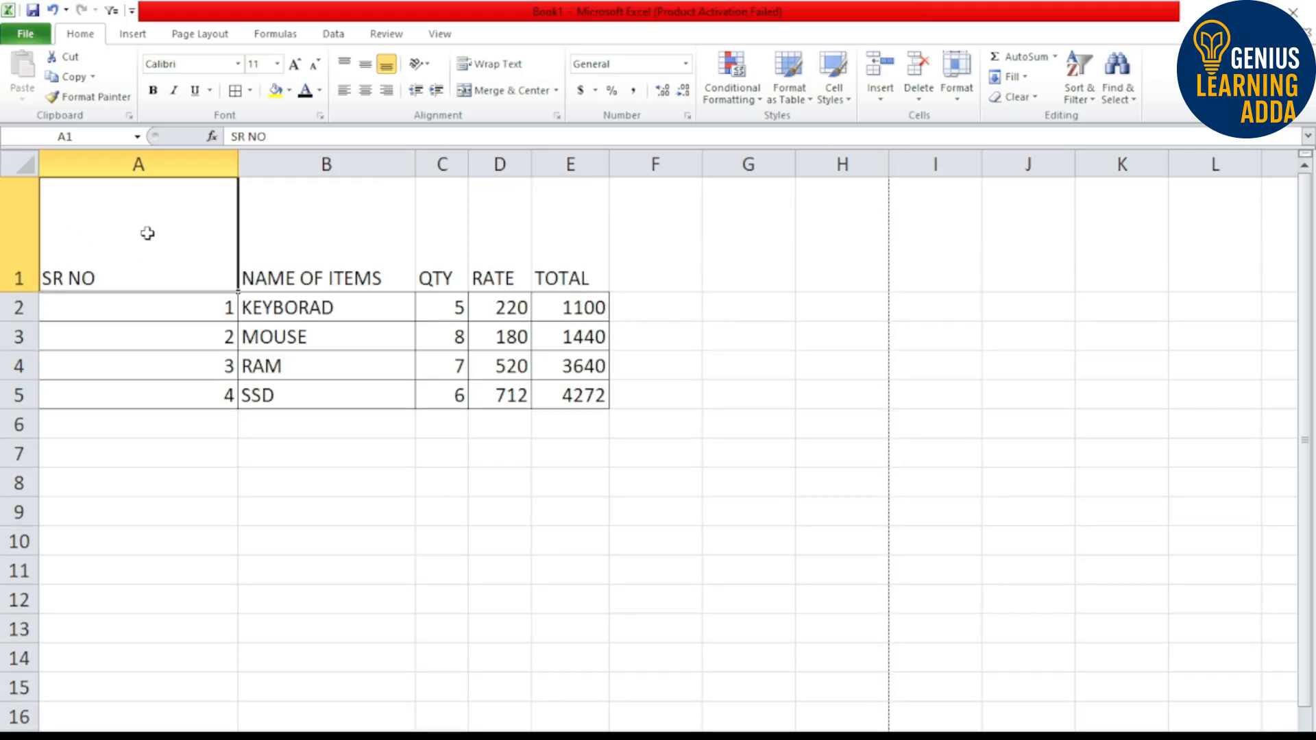
click(346, 65)
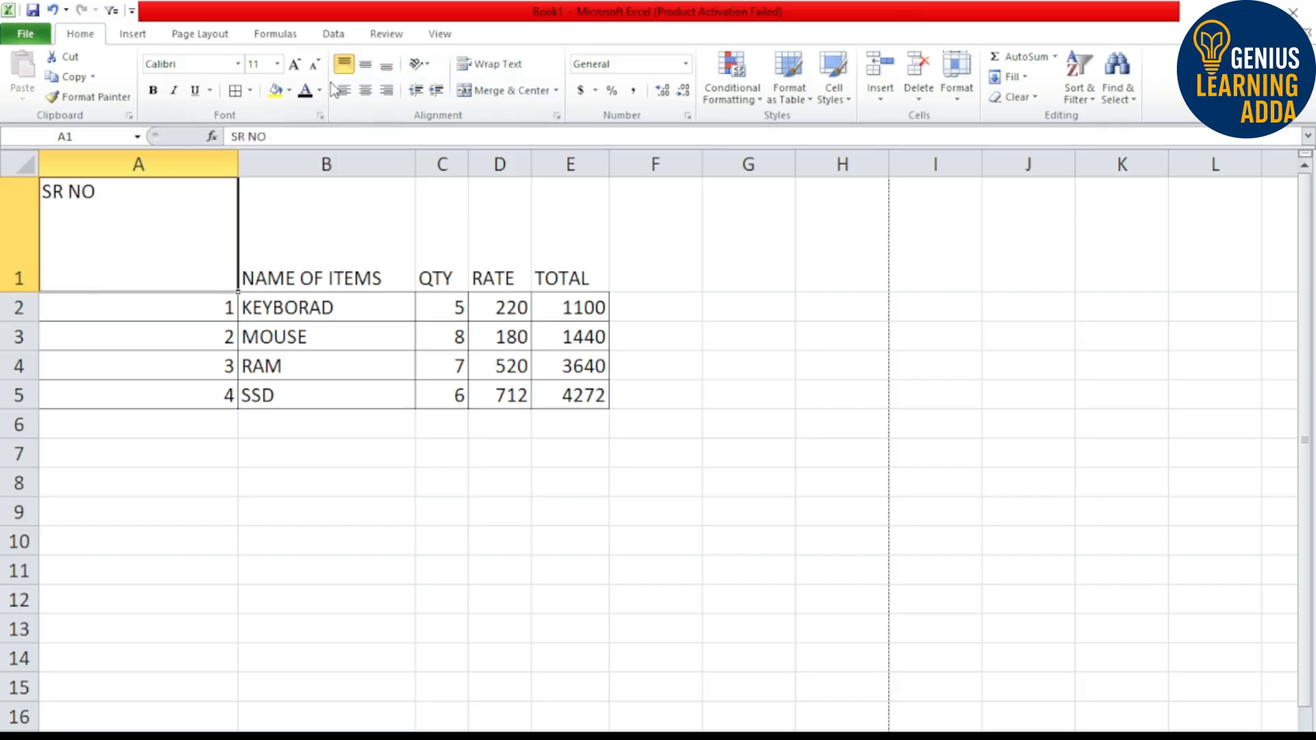
click(374, 64)
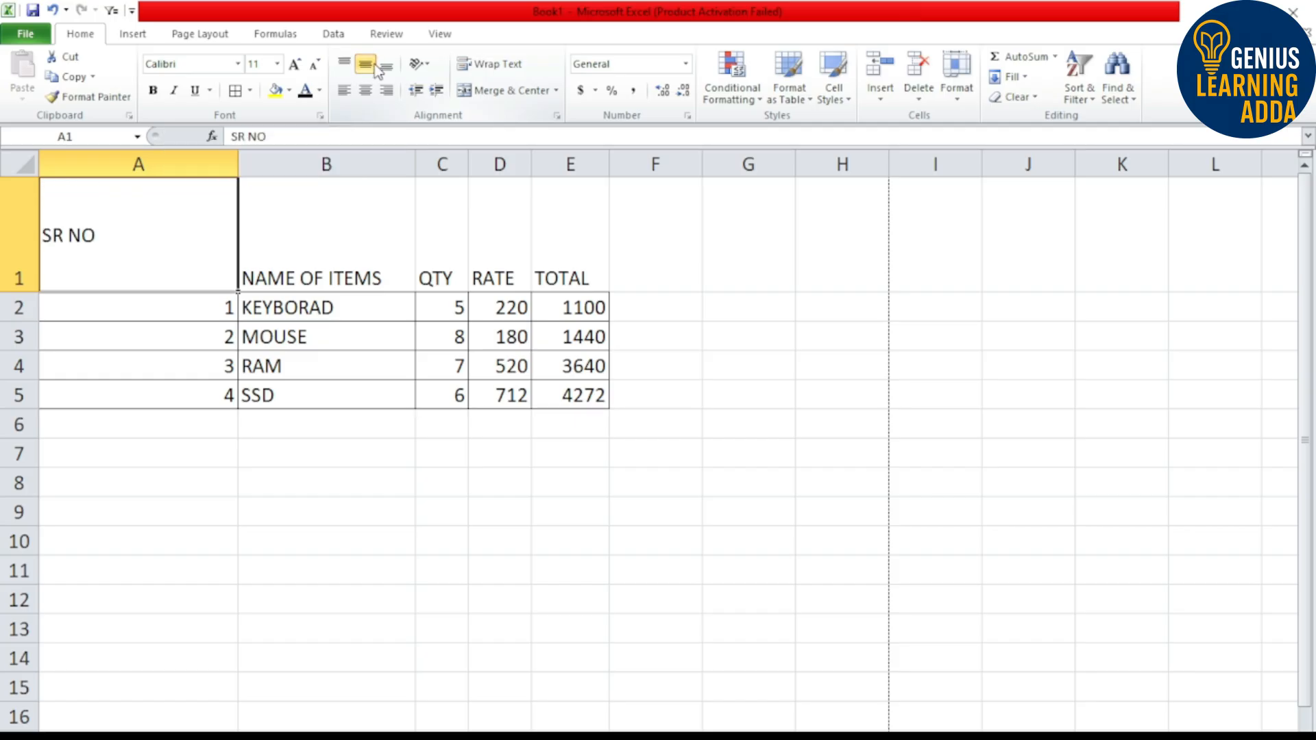
click(392, 67)
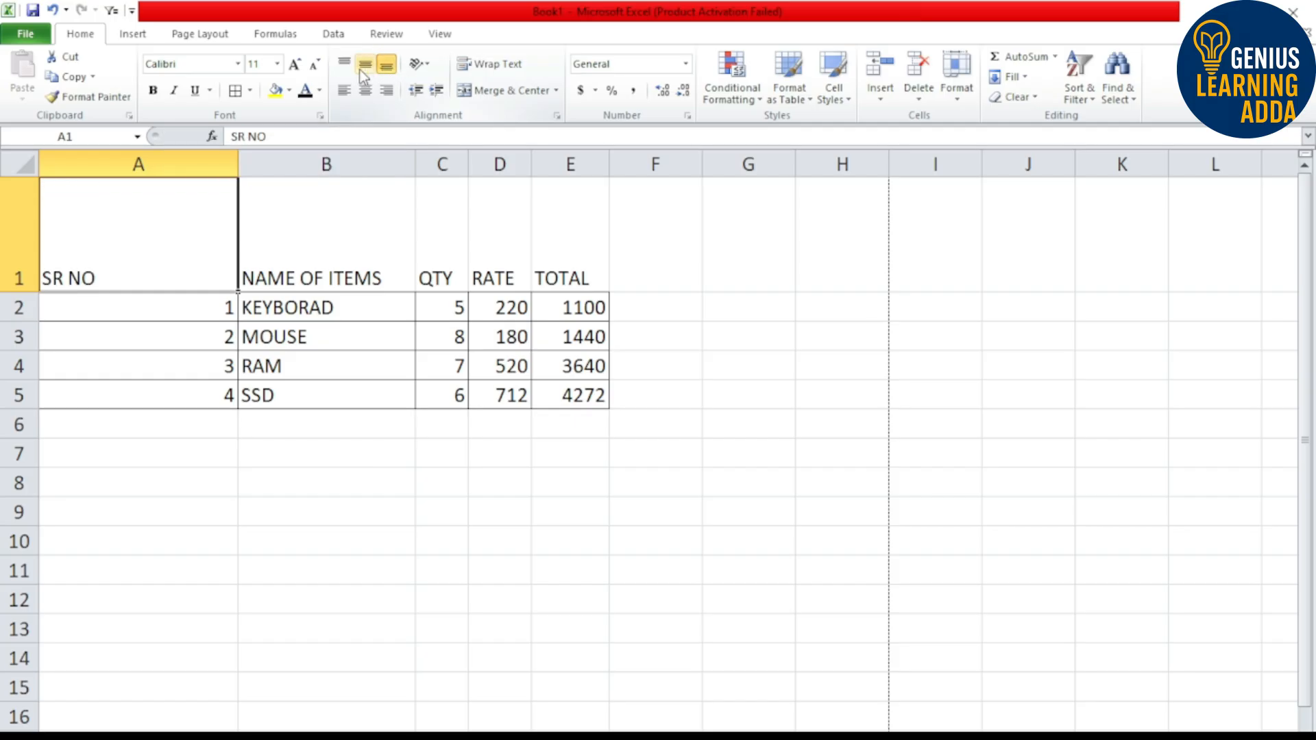
click(344, 65)
click(367, 67)
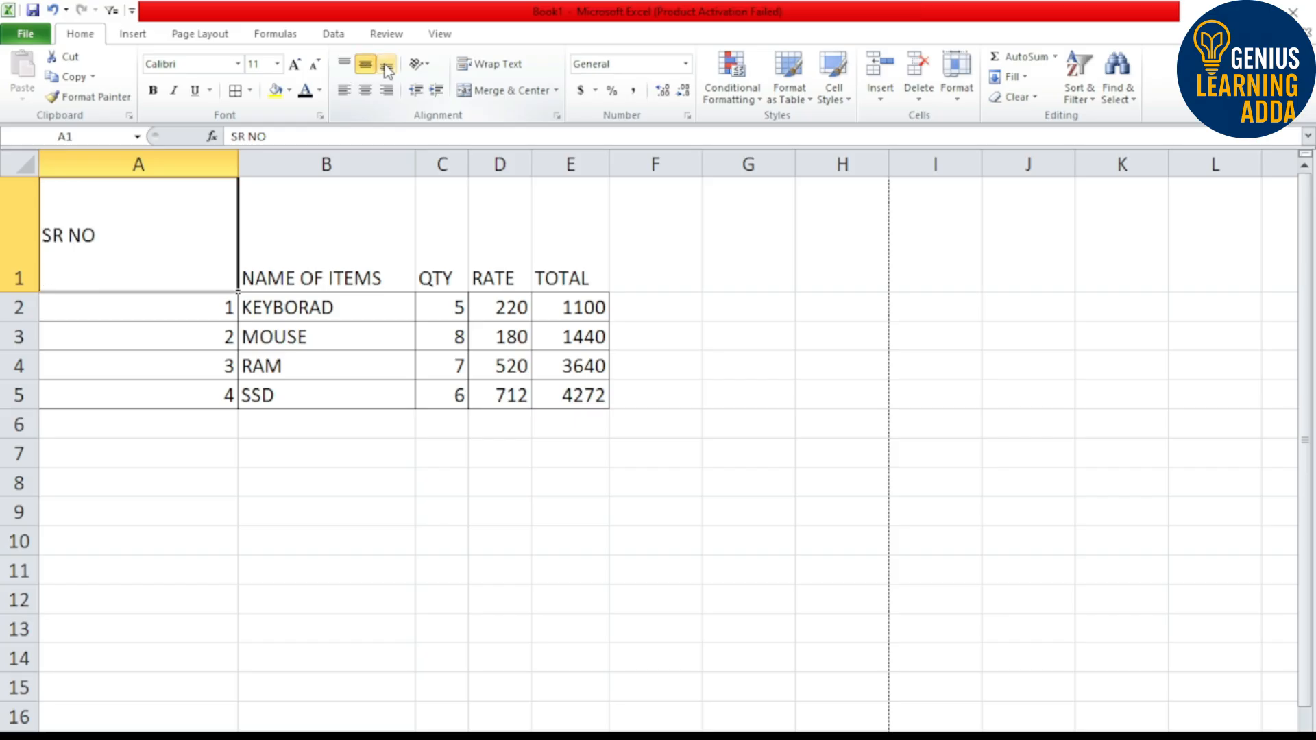
click(387, 67)
click(344, 63)
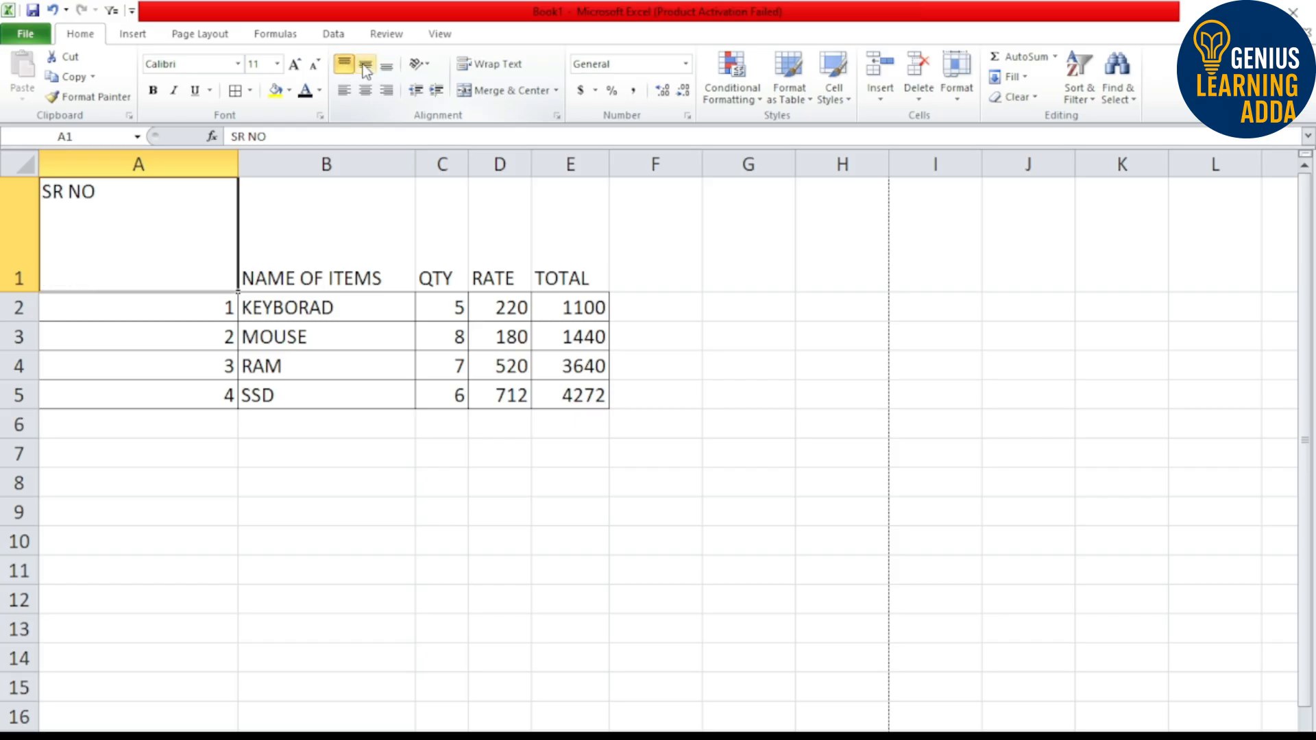
click(363, 64)
click(381, 66)
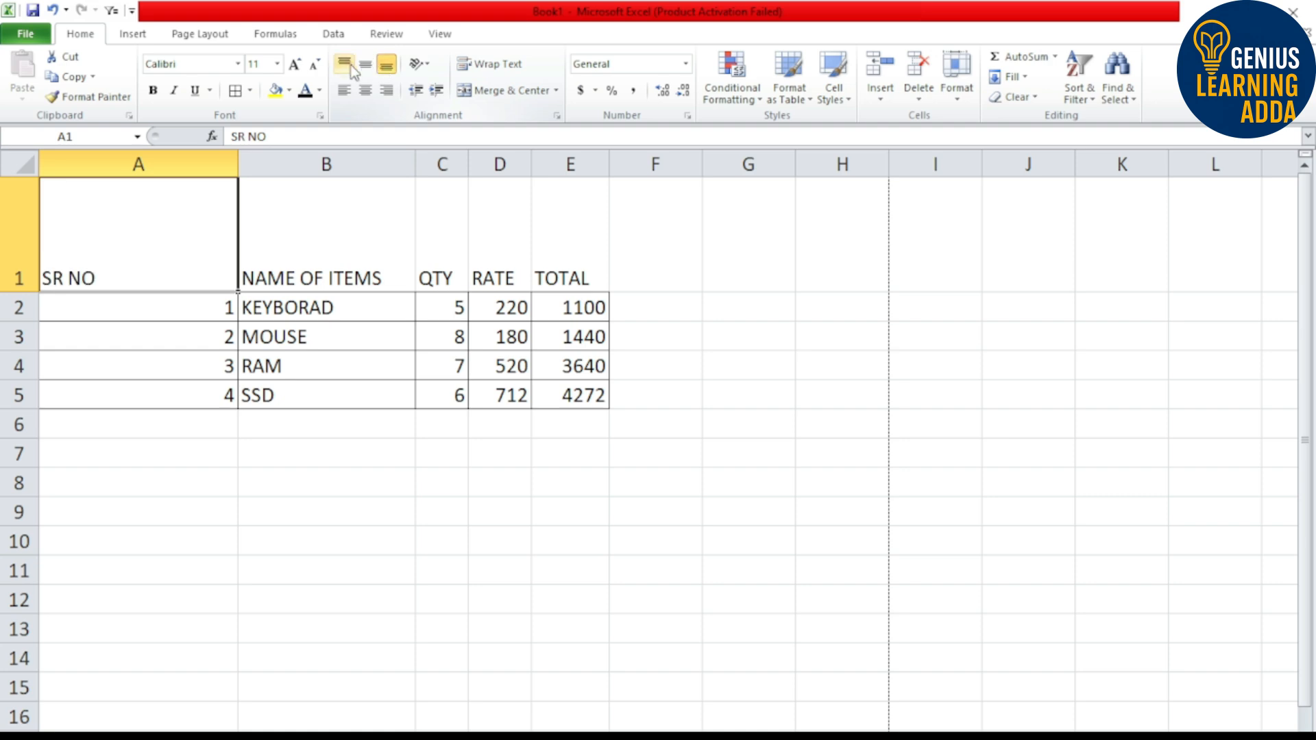
click(348, 63)
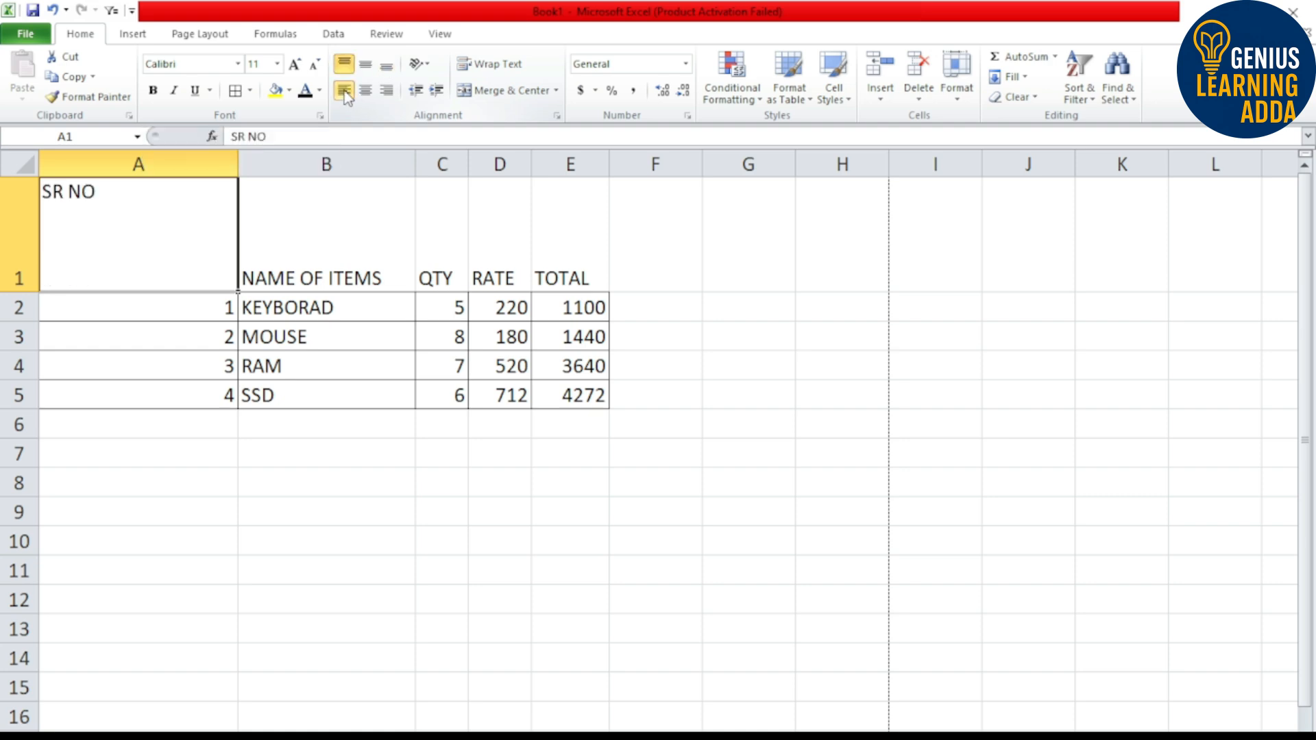
- Try centre and right alignment on the SR NO heading in A1, and finish with it aligned to the bottom and left
click(366, 91)
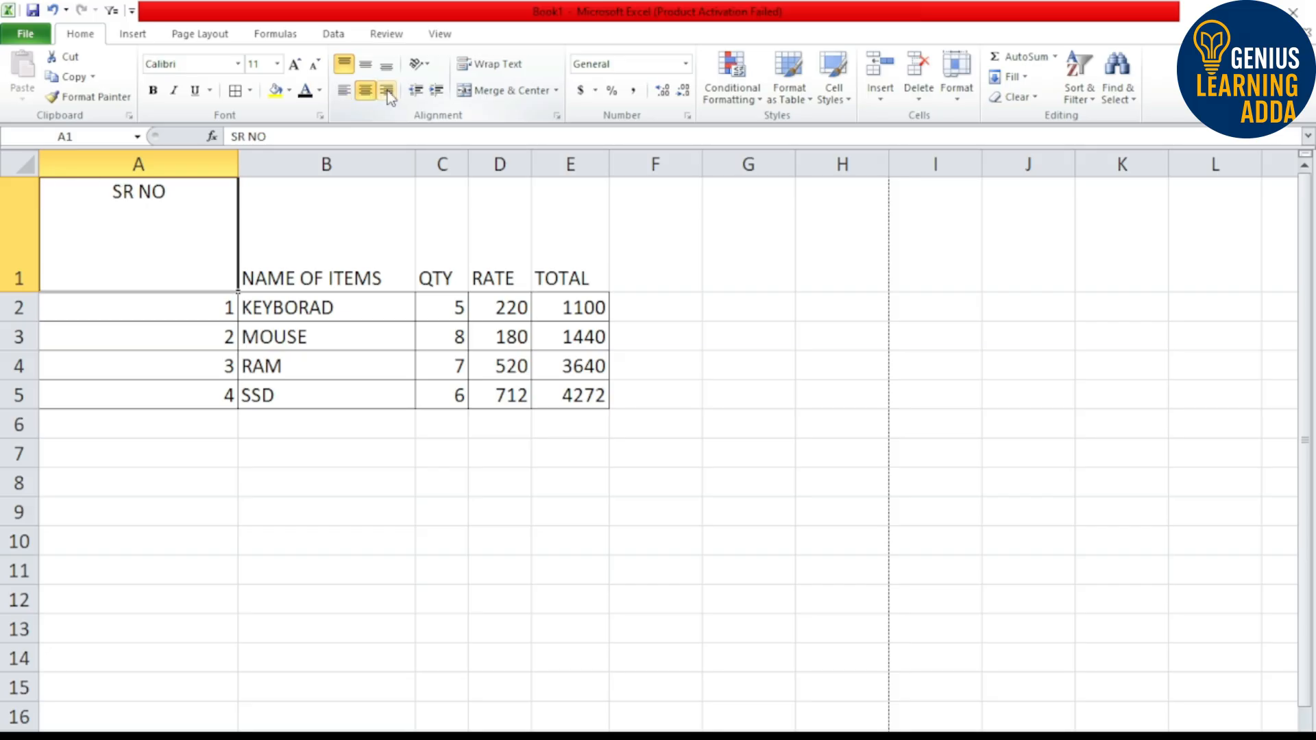
click(388, 93)
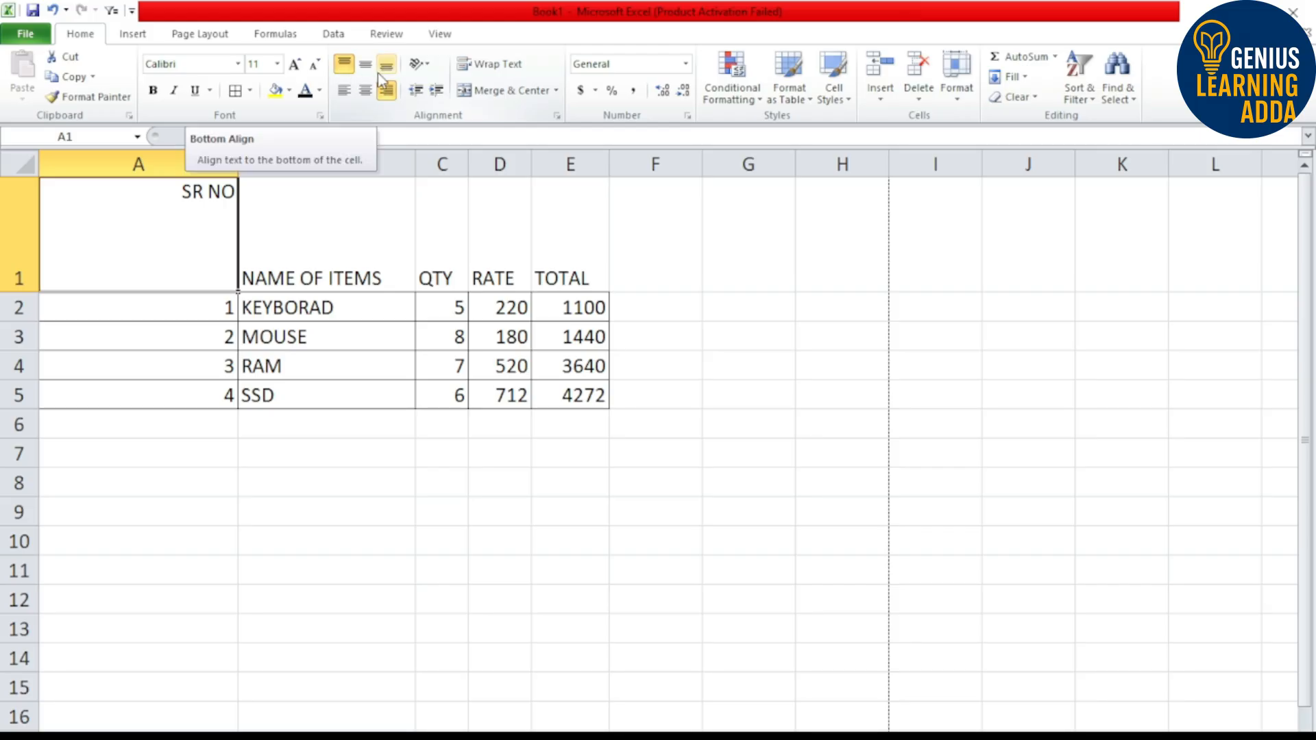
click(344, 92)
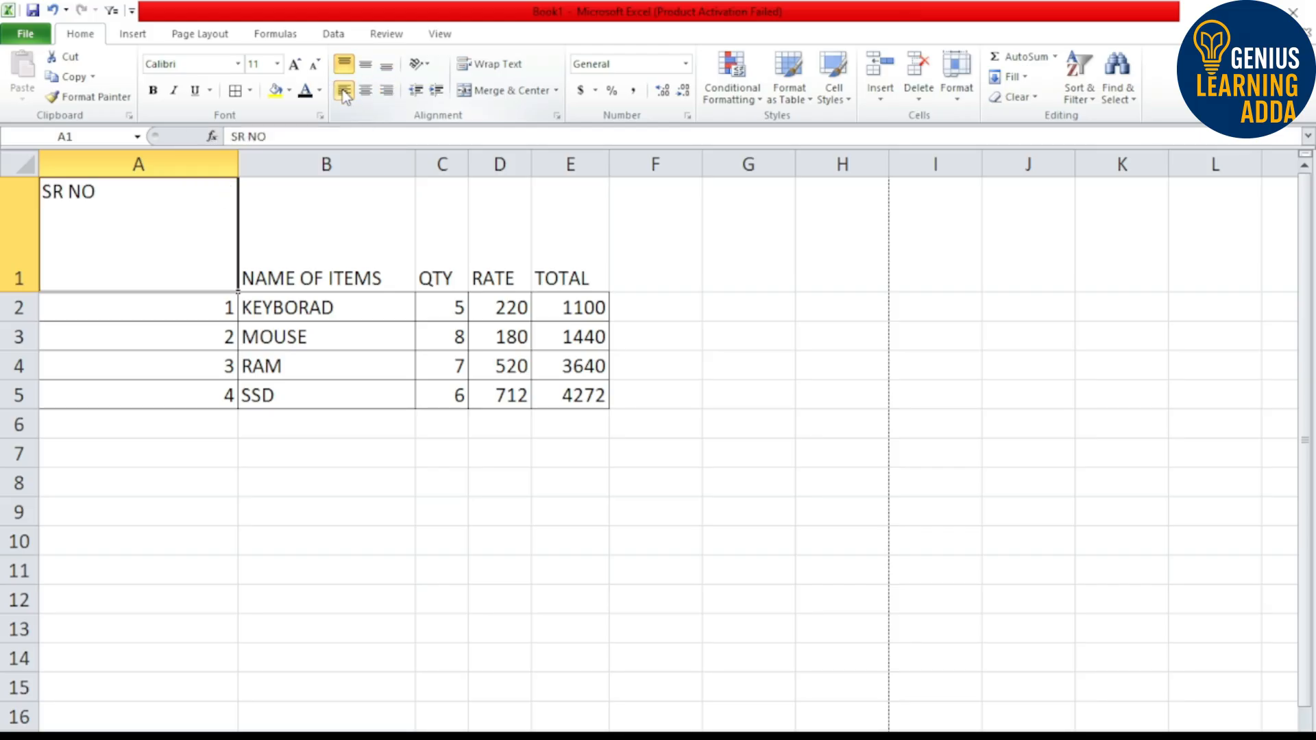
click(387, 91)
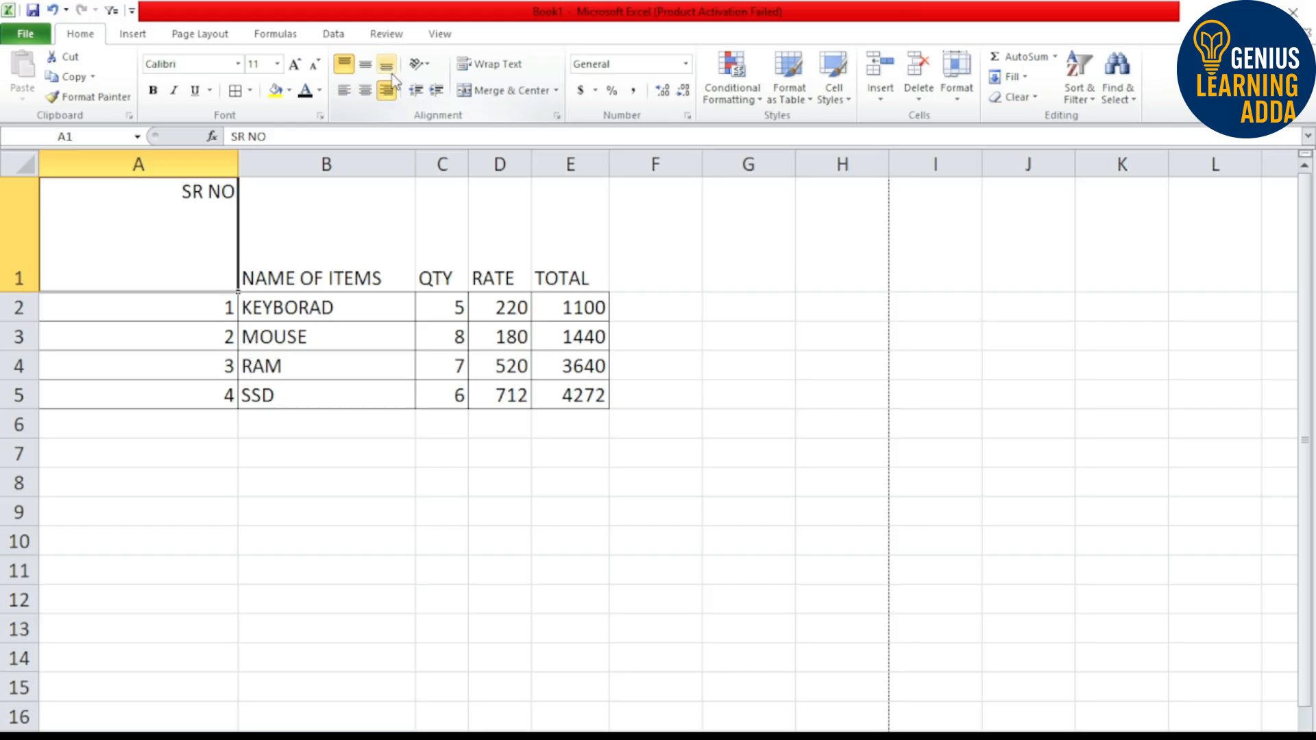
click(387, 65)
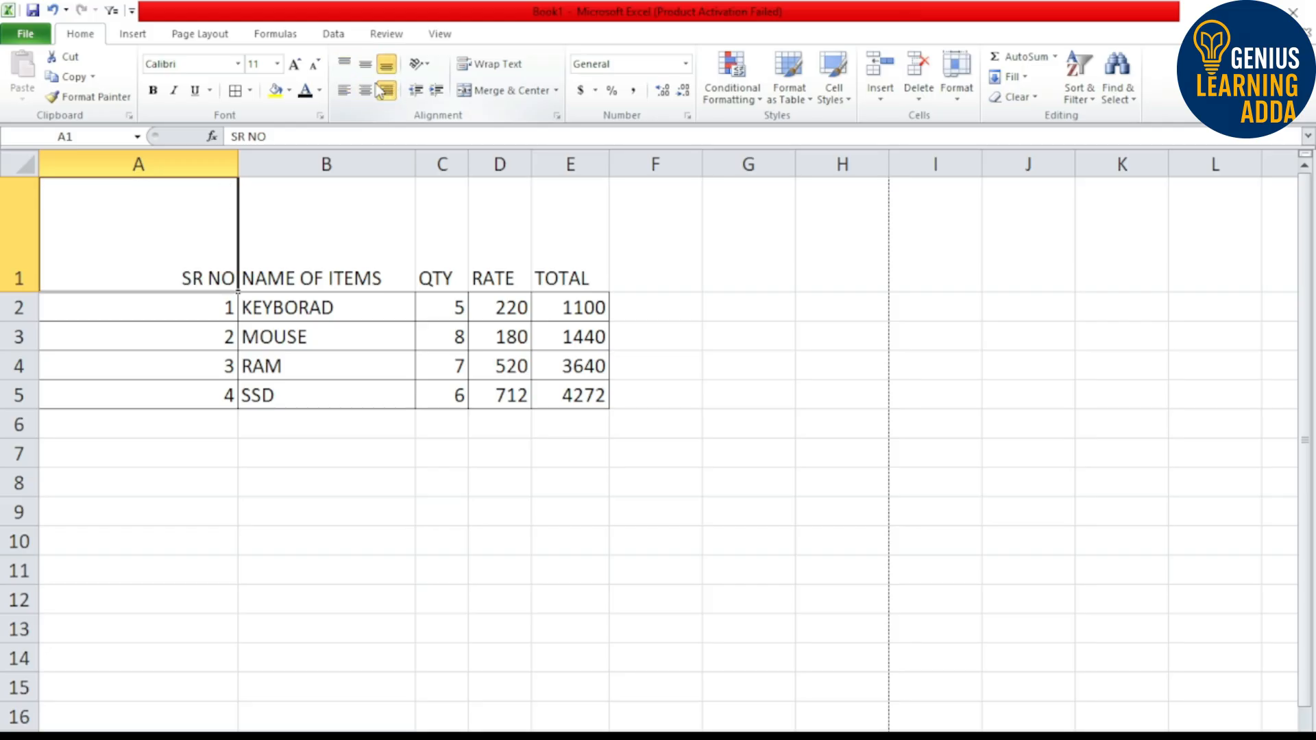
click(344, 91)
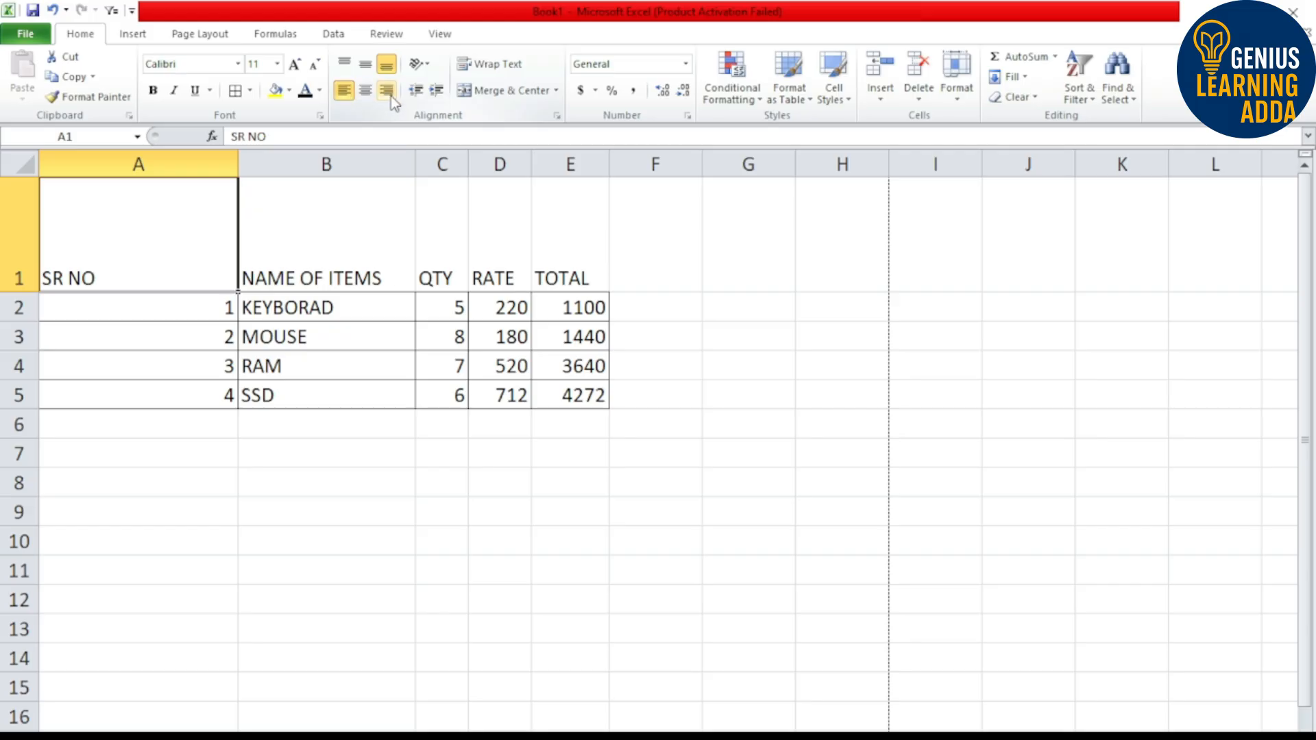
- Increase the indent of the SR NO heading in A1 by four levels and decrease it again by four
click(438, 96)
click(438, 96)
click(439, 96)
click(438, 96)
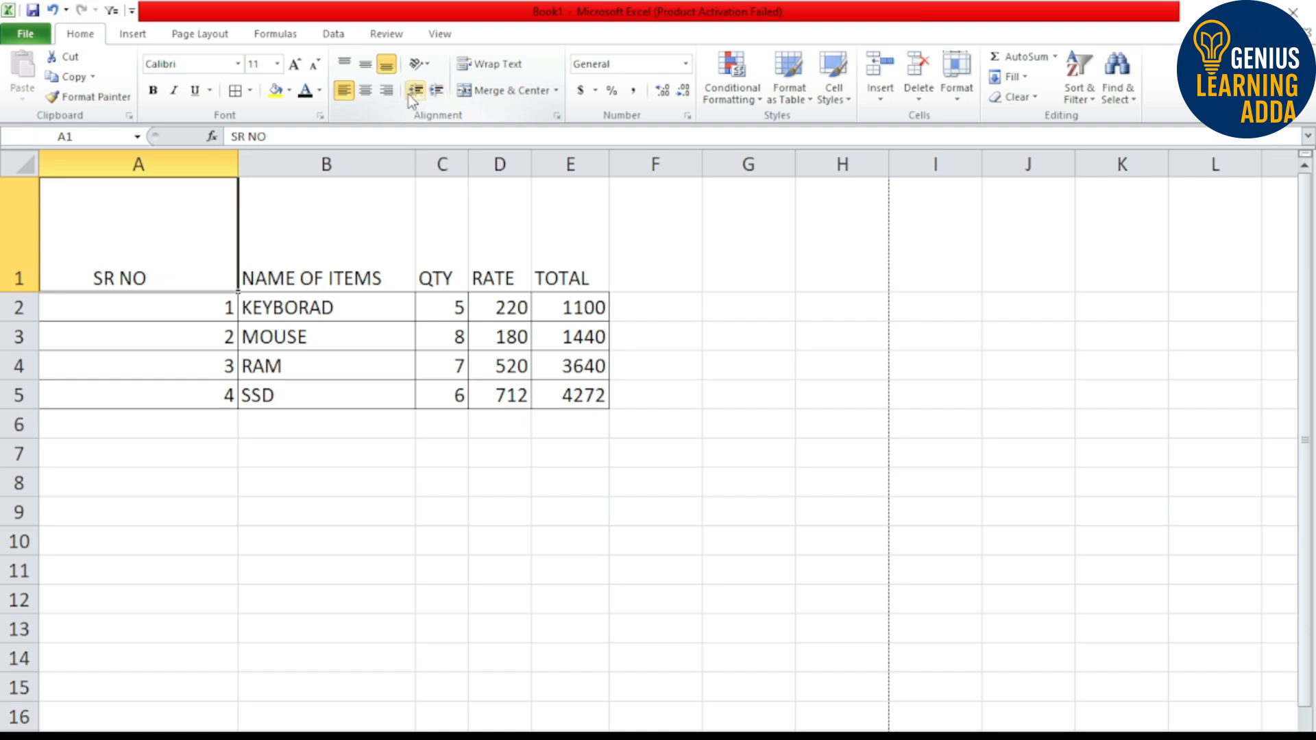
click(418, 90)
click(417, 91)
click(418, 90)
click(417, 91)
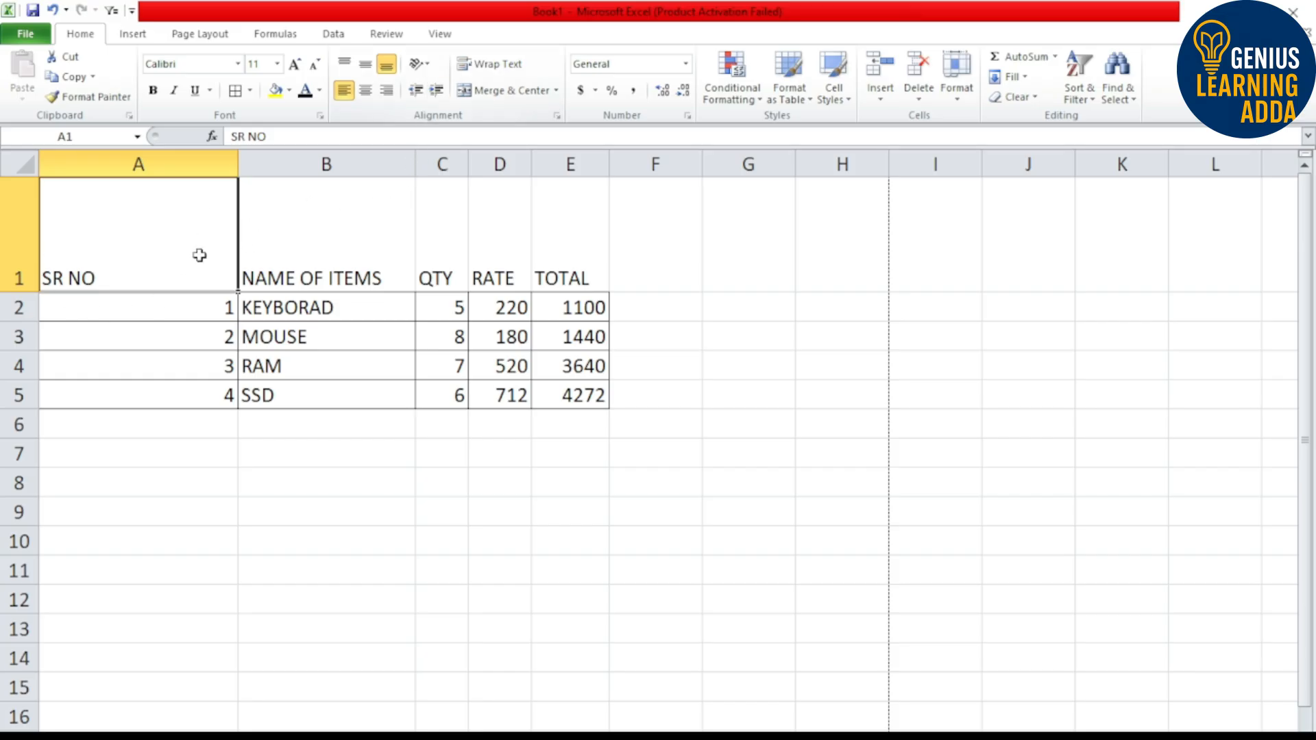
- Angle the heading texts in A1:E1 counterclockwise and switch them to the clockwise angle
drag(156, 256, 545, 275)
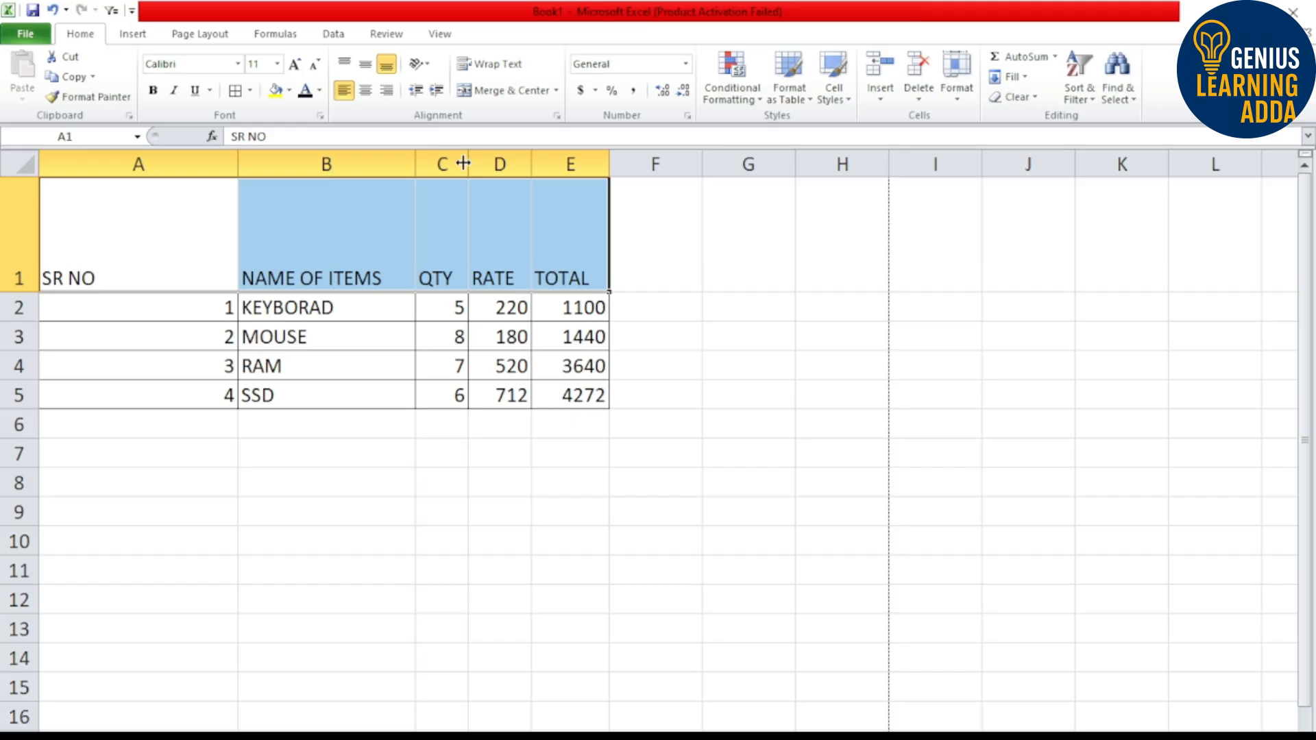
click(428, 65)
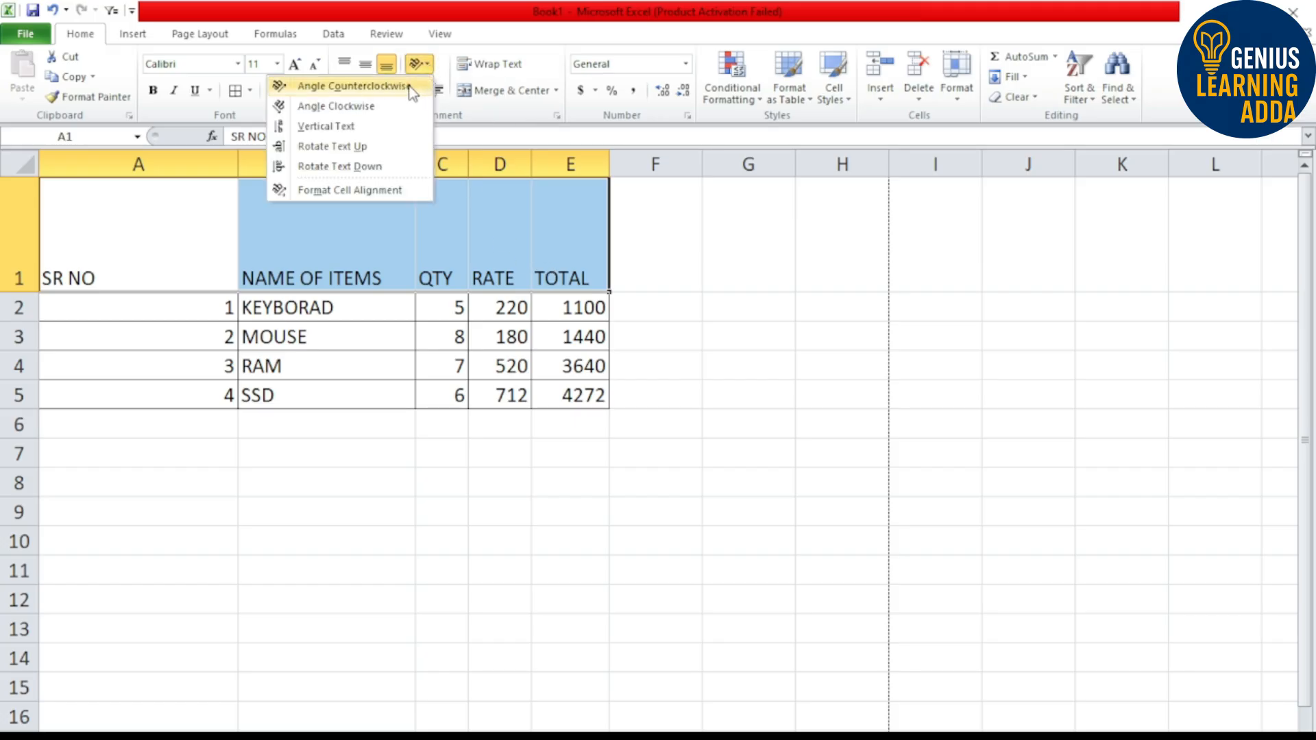
click(412, 87)
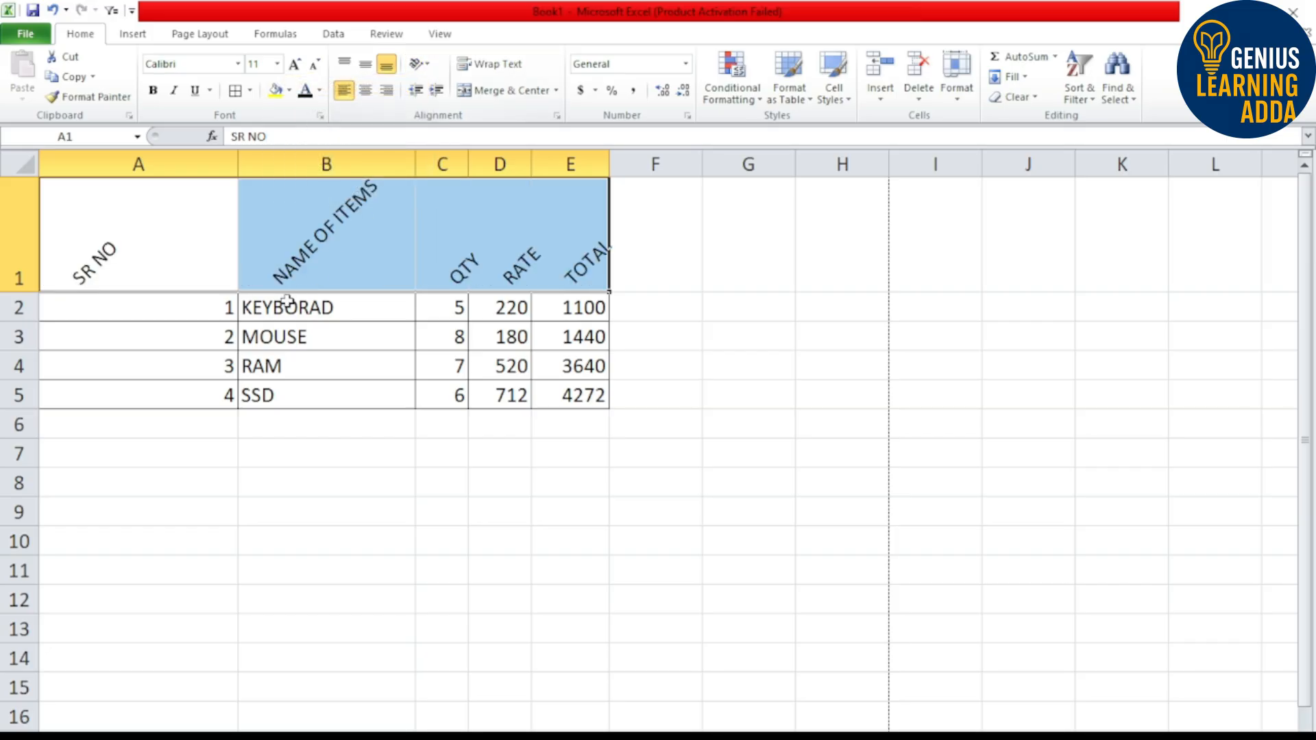
click(427, 65)
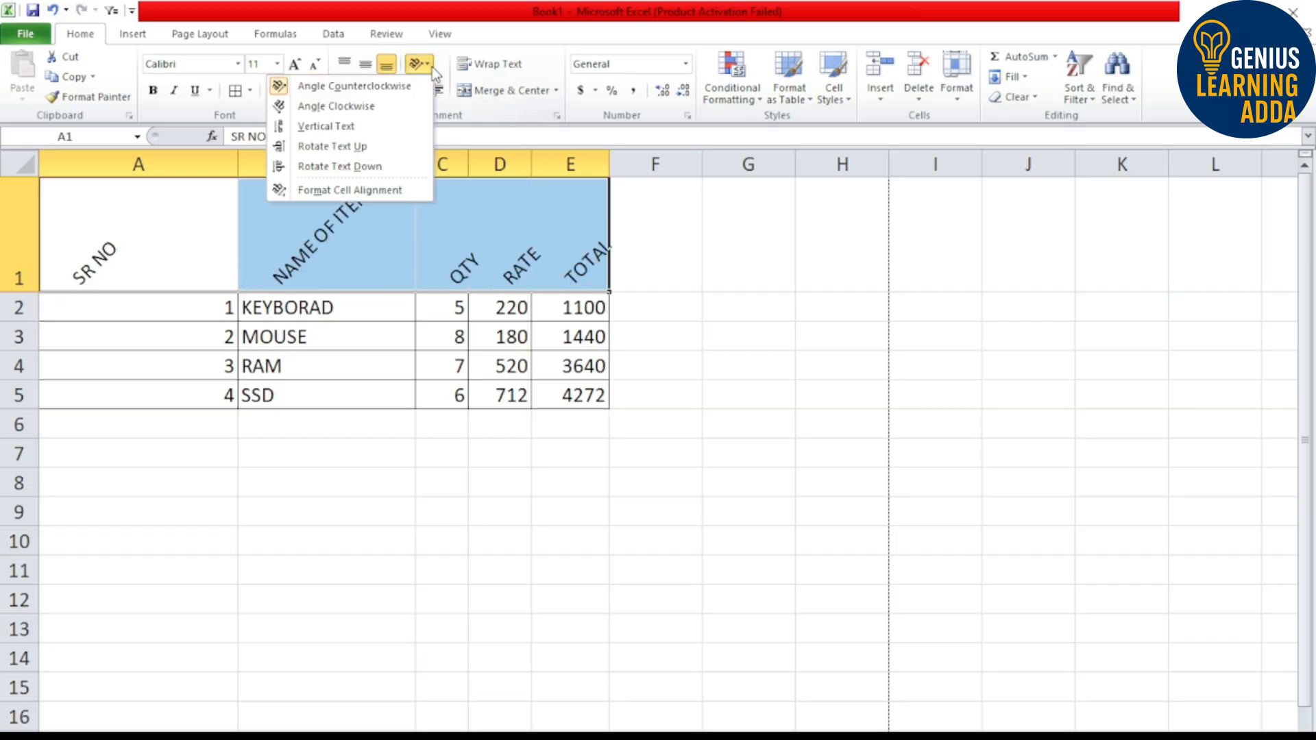
click(401, 104)
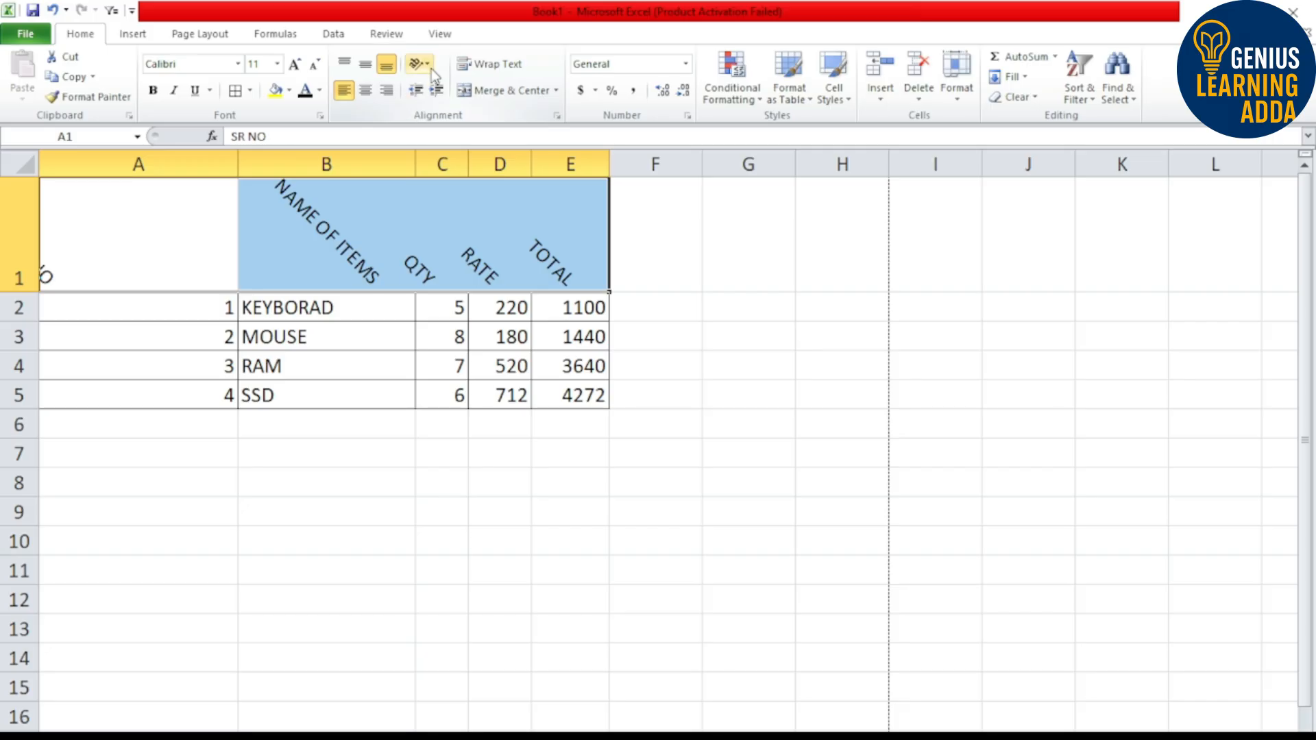
- Cycle the A1:E1 headings through the Vertical Text and Rotate Text Up orientations, ending on Rotate Text Down
click(418, 64)
click(385, 126)
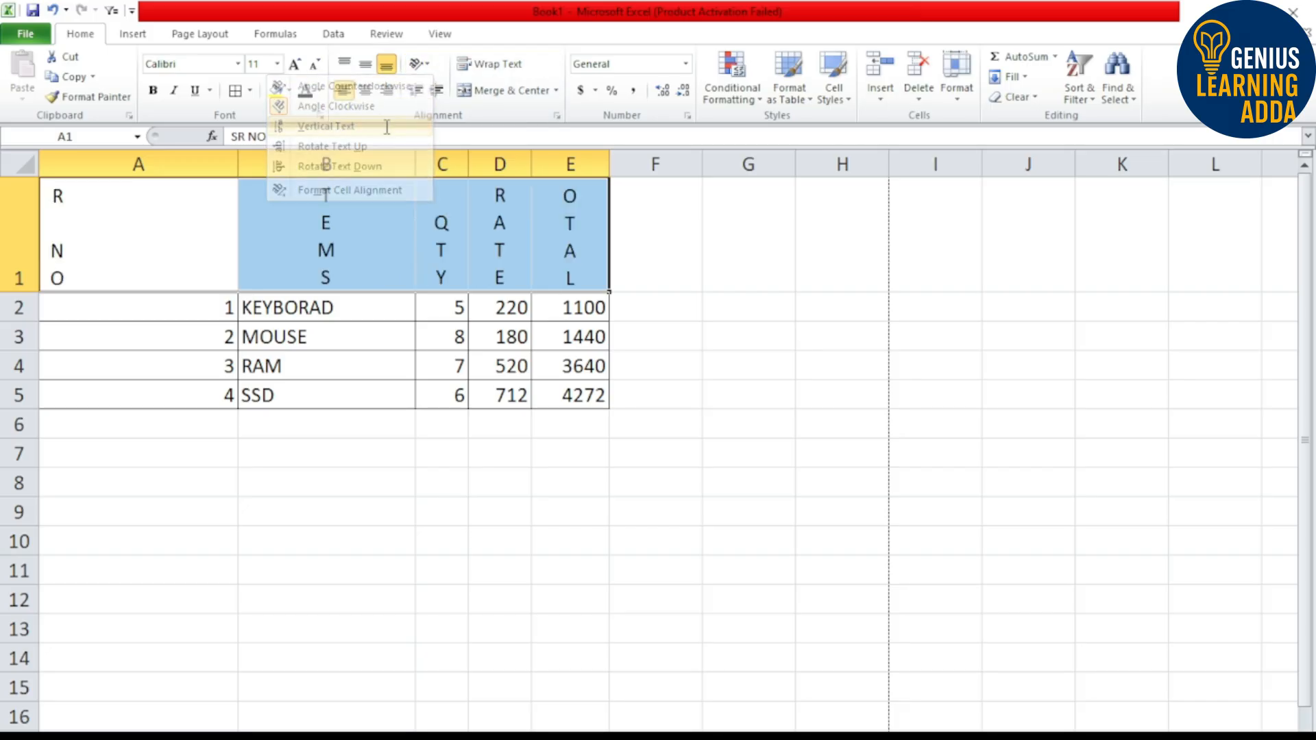
click(429, 66)
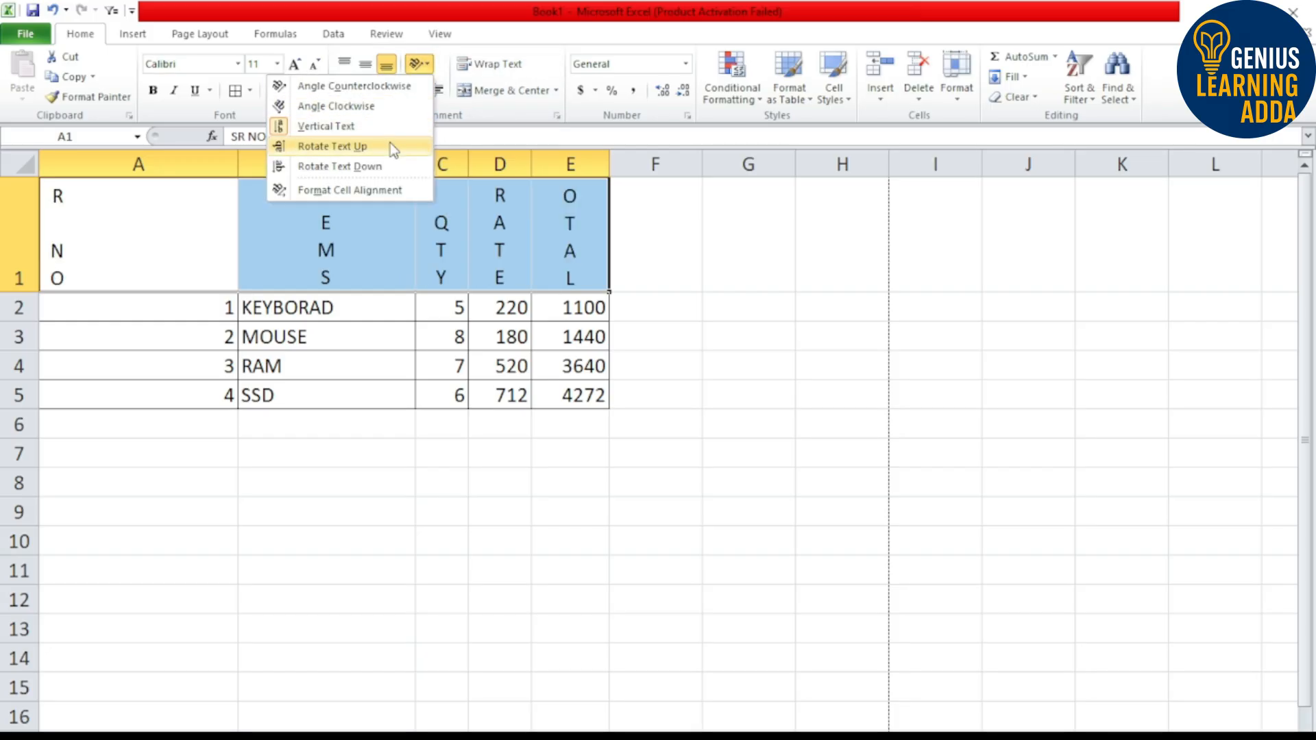
click(389, 143)
click(420, 64)
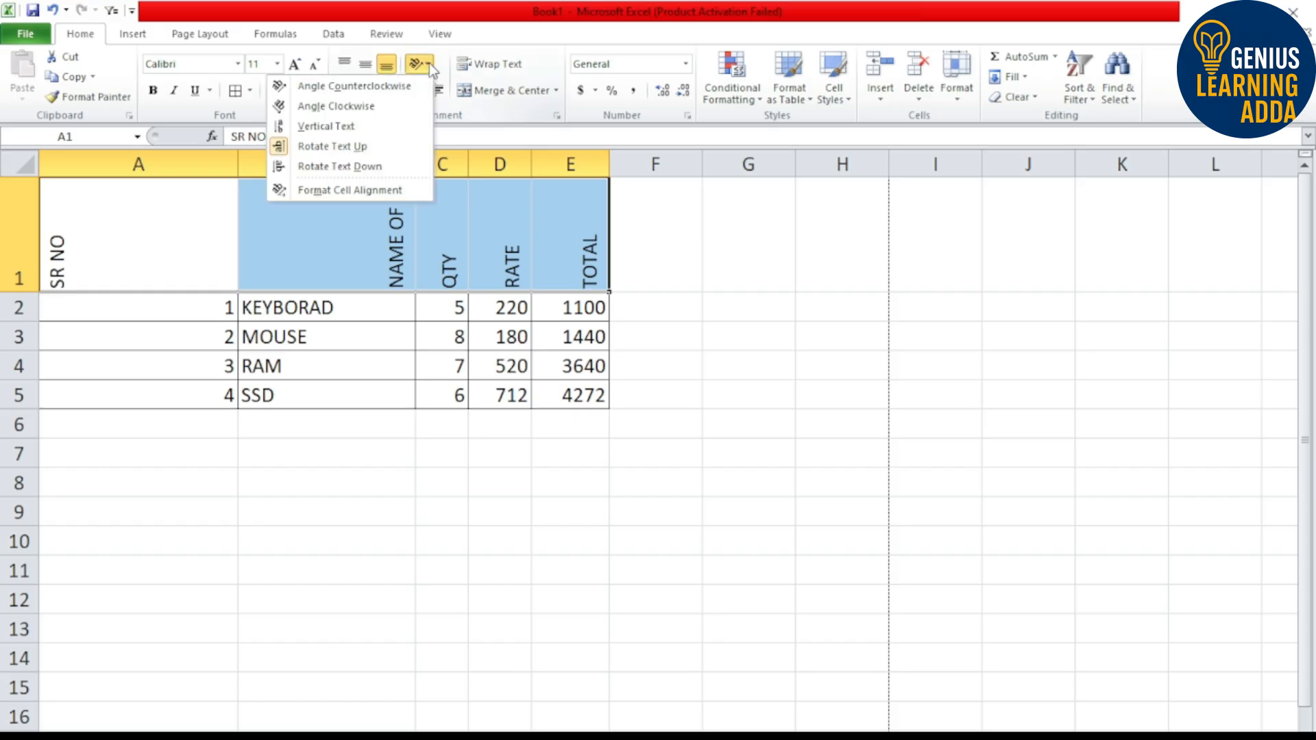
click(393, 165)
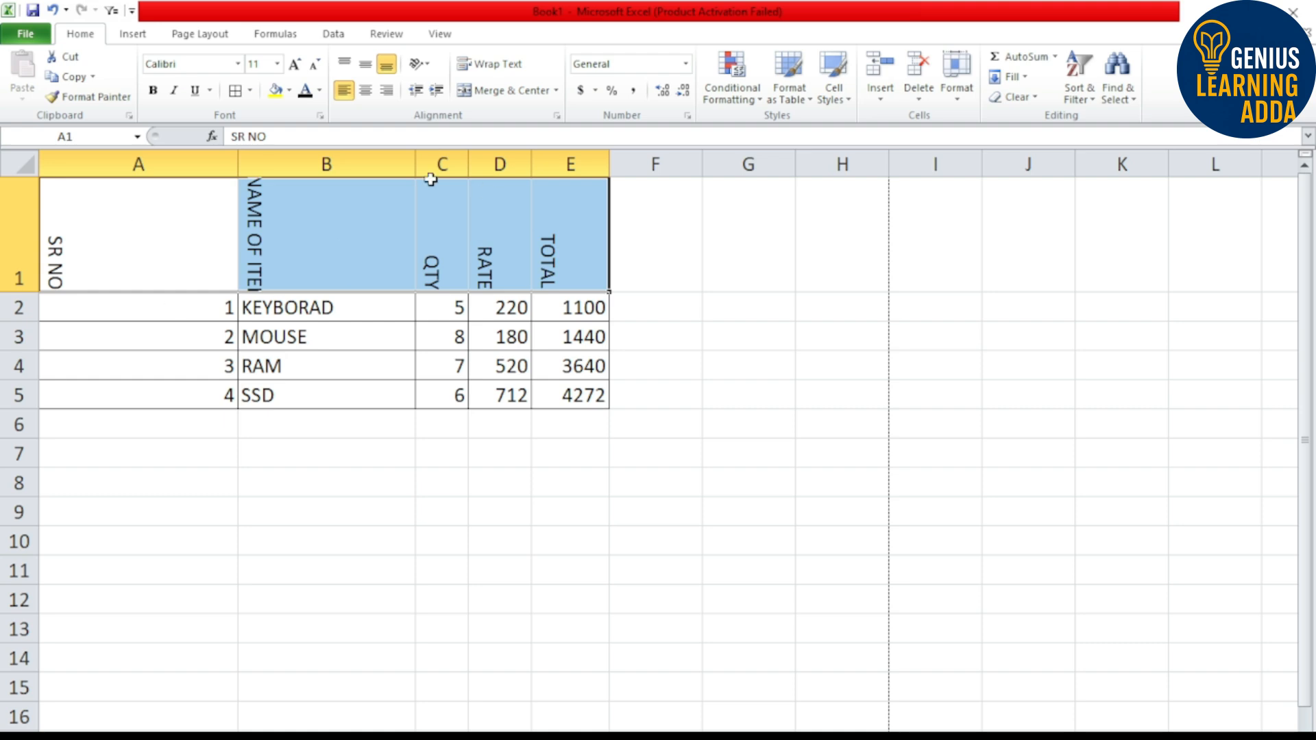
- Set a custom text orientation of -38 degrees for the A1:E1 headings through the cell alignment settings
click(422, 65)
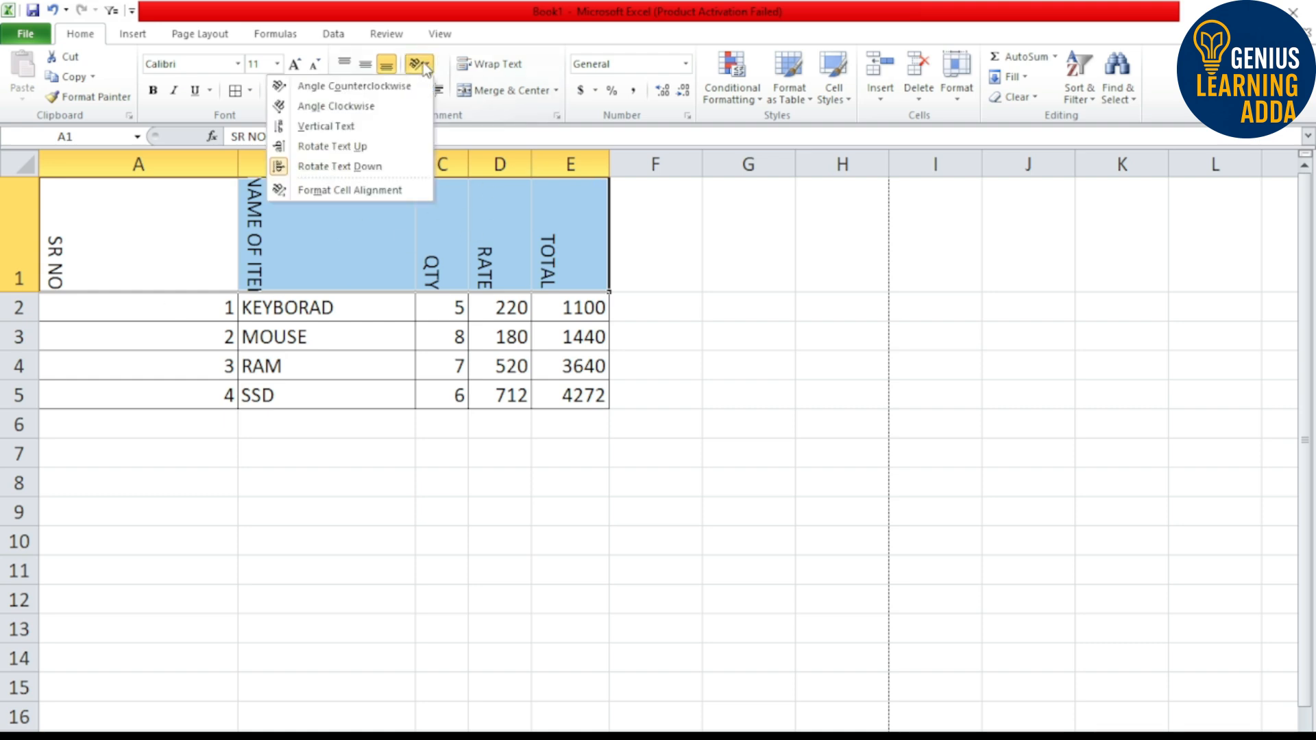
click(406, 192)
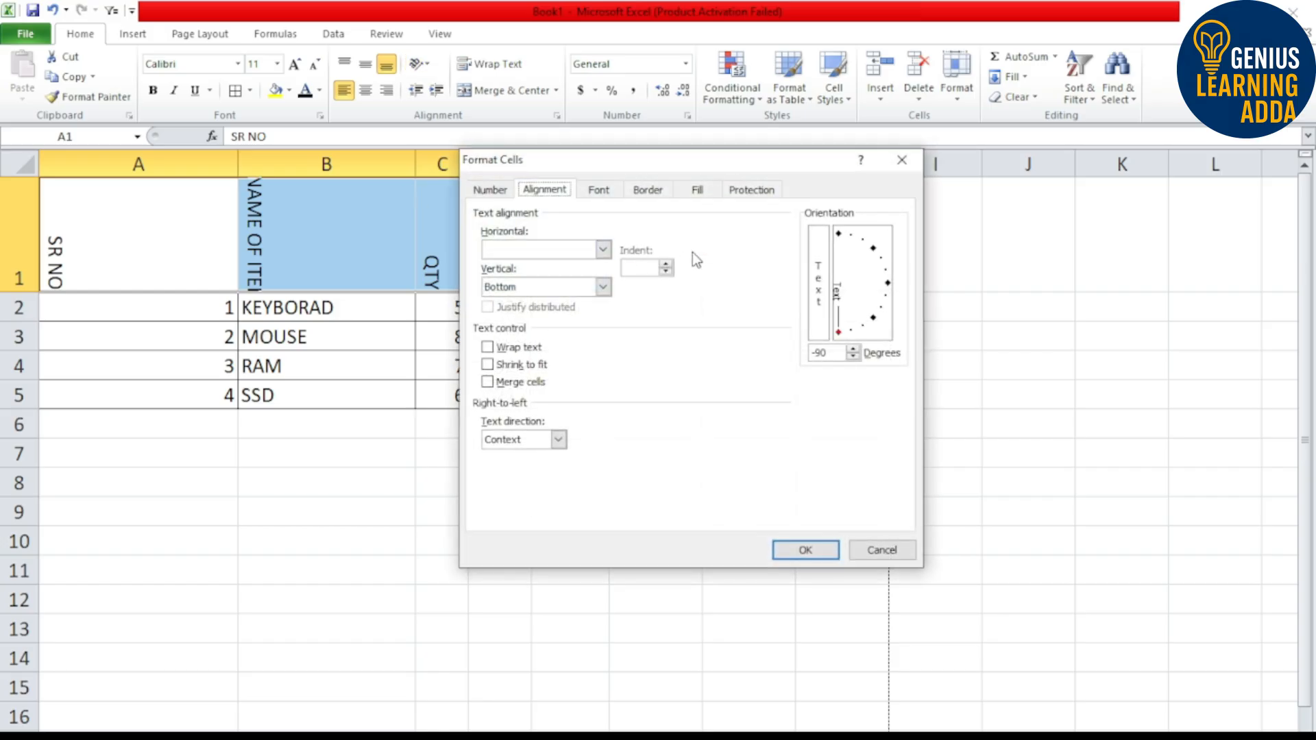
click(838, 333)
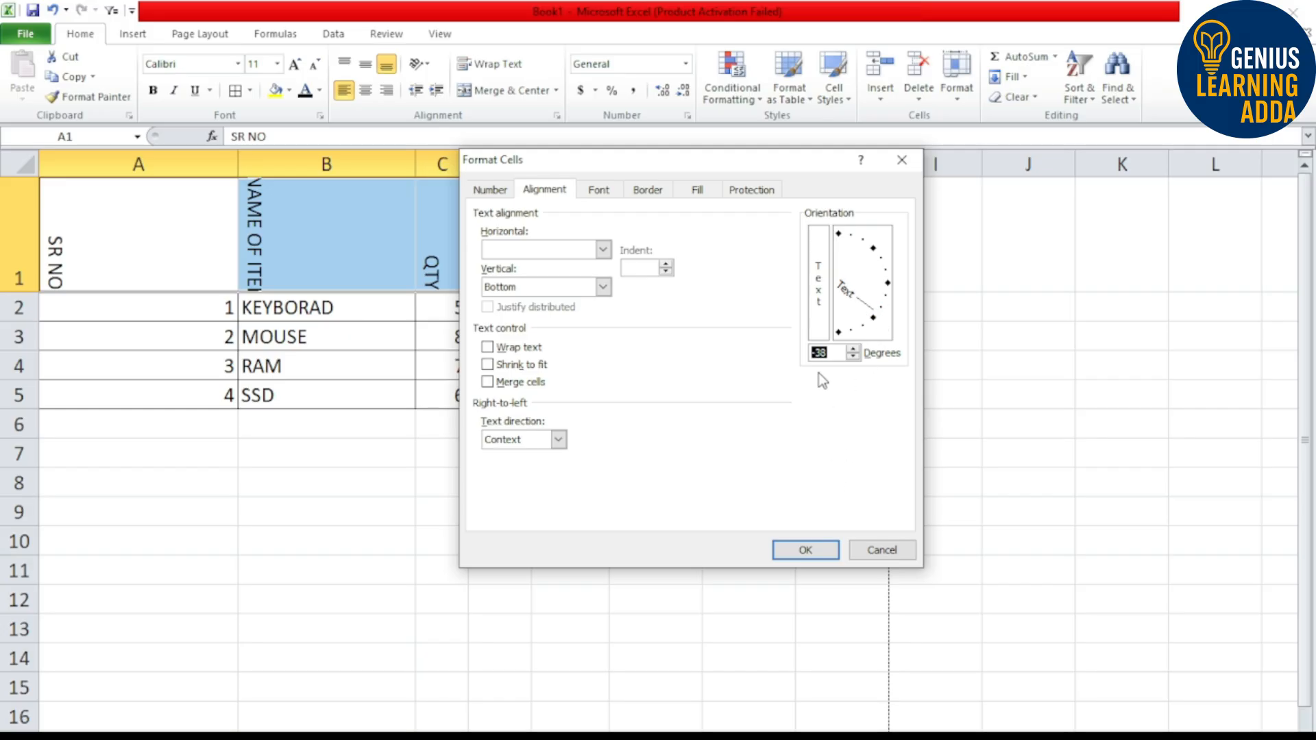
click(825, 548)
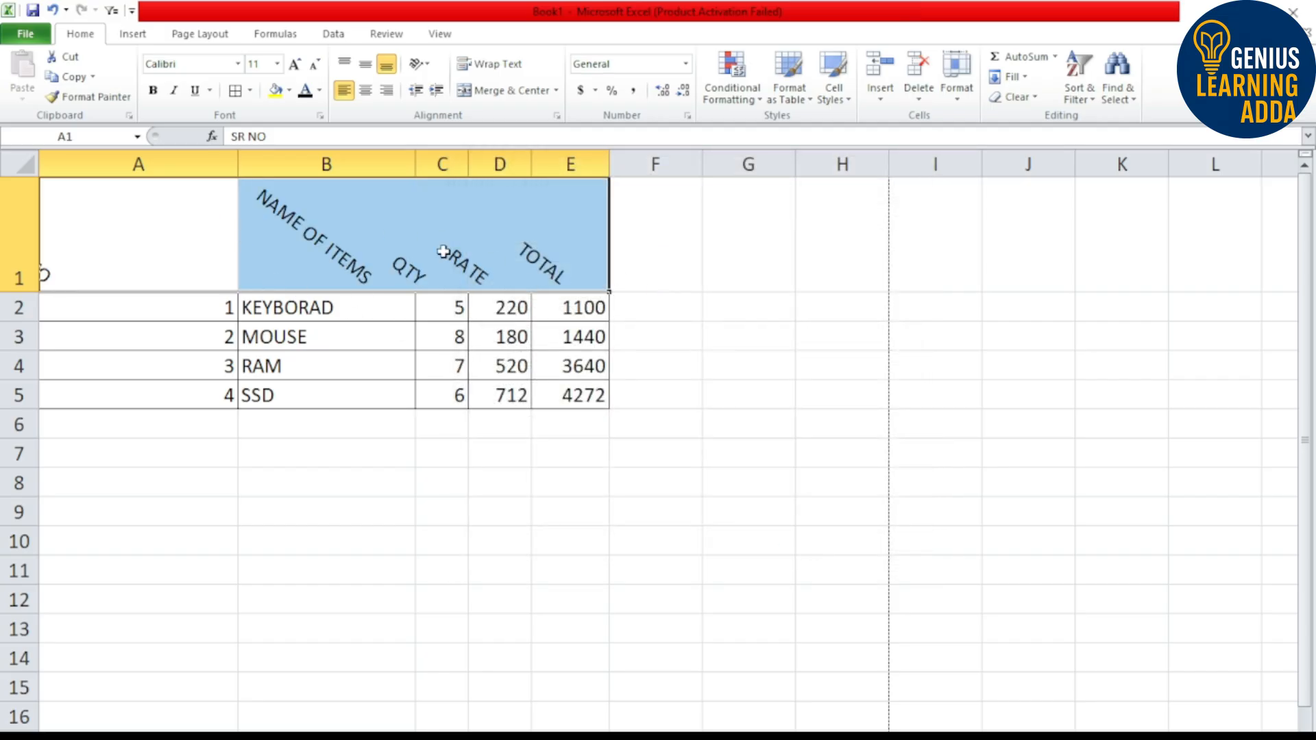
- Reset the text orientation of the A1:E1 headings to 0 degrees in the cell alignment settings
click(426, 68)
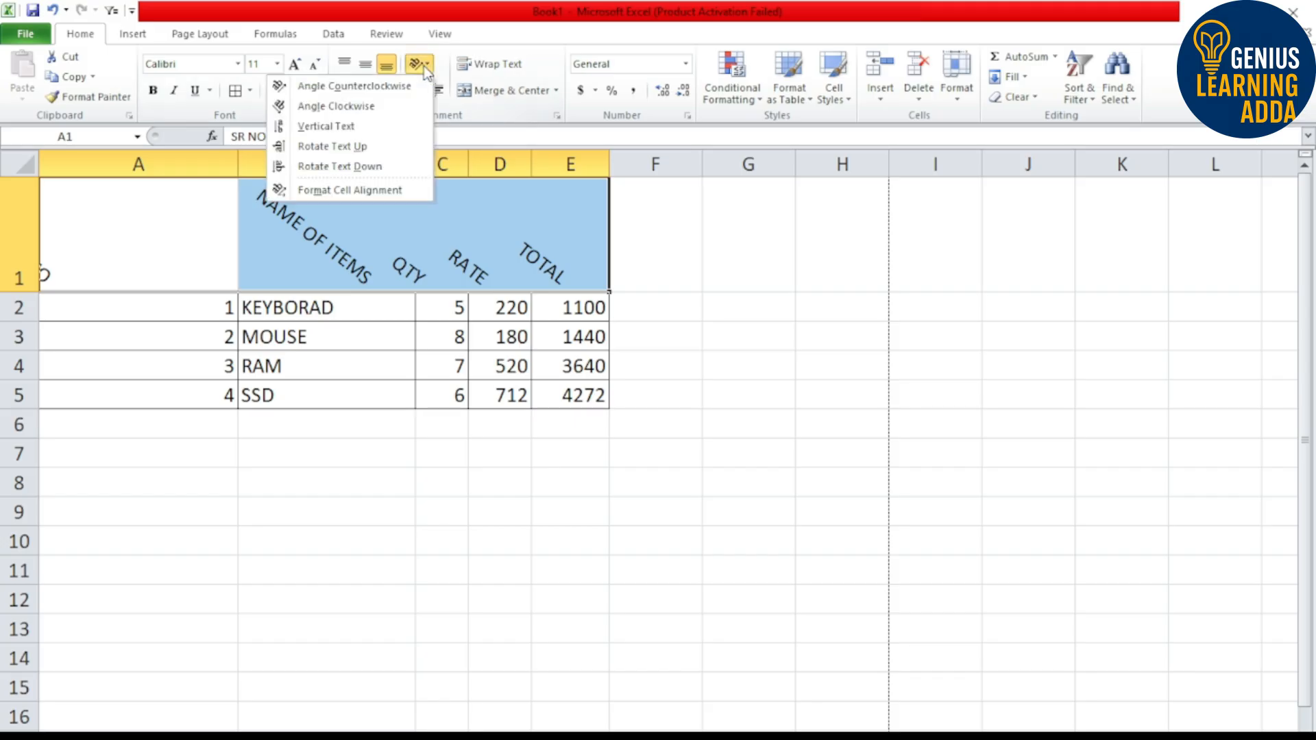
click(396, 193)
drag(823, 357, 784, 352)
text(0)
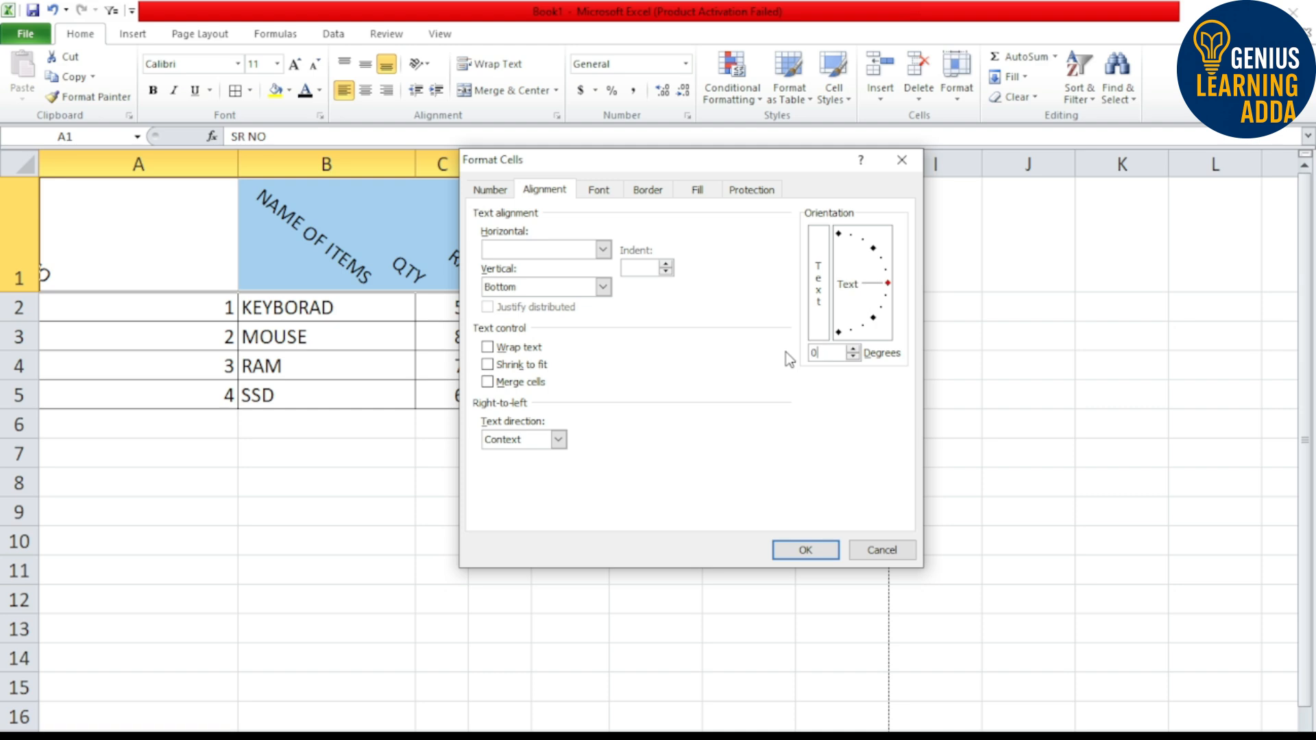
click(823, 553)
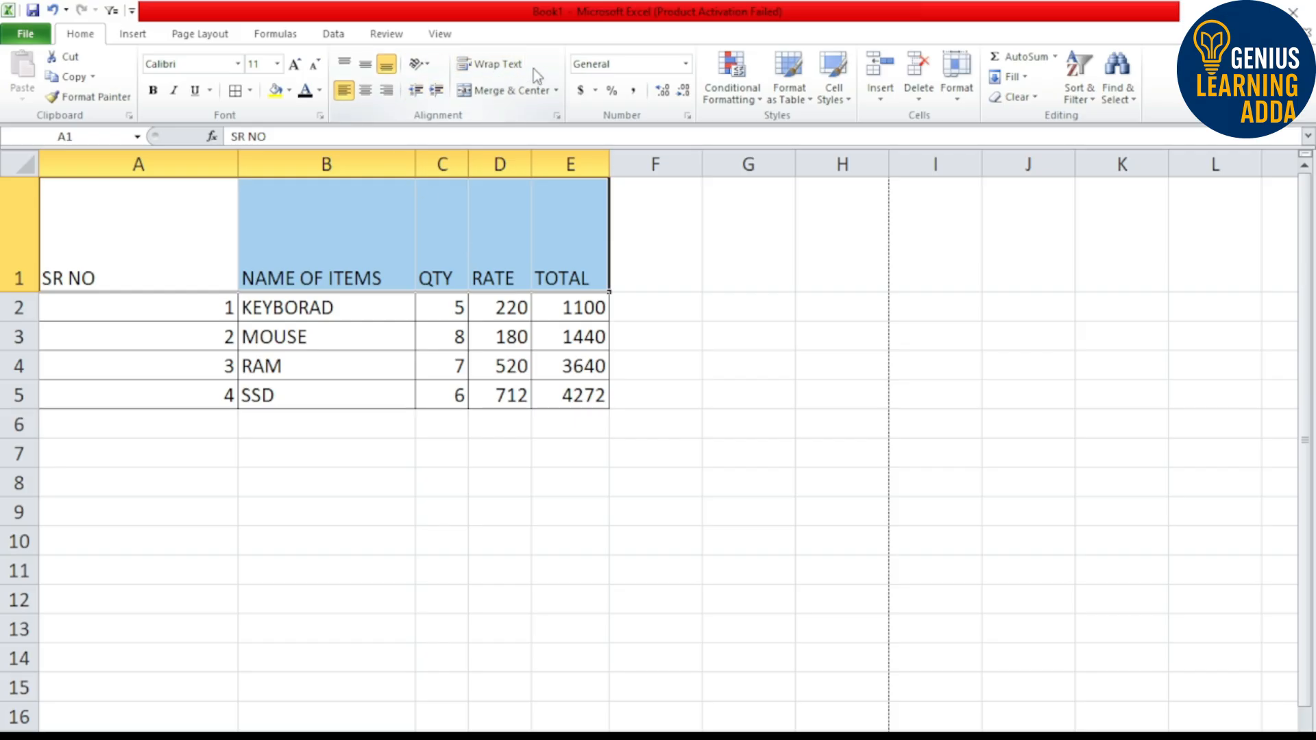
- Narrow column A to less than half its width, close to its SR NO heading, and widen column G by about two thirds
click(539, 519)
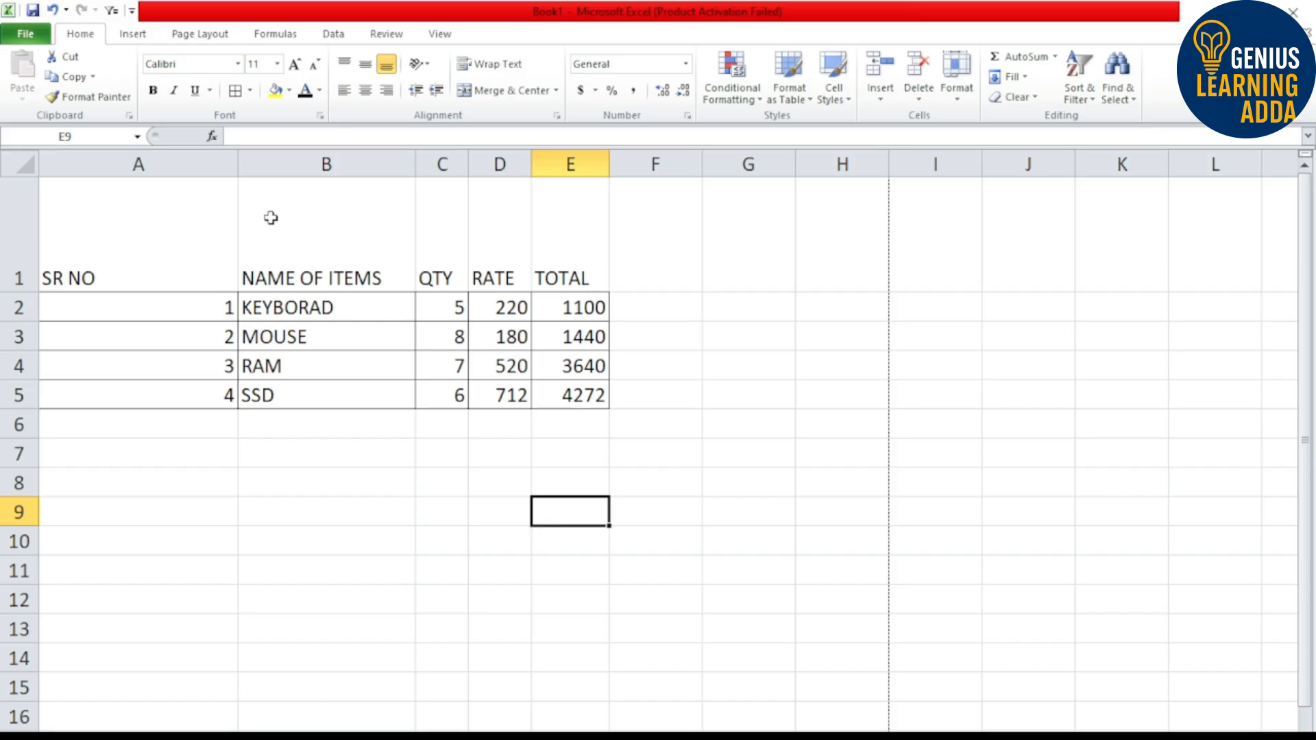
drag(238, 166, 124, 165)
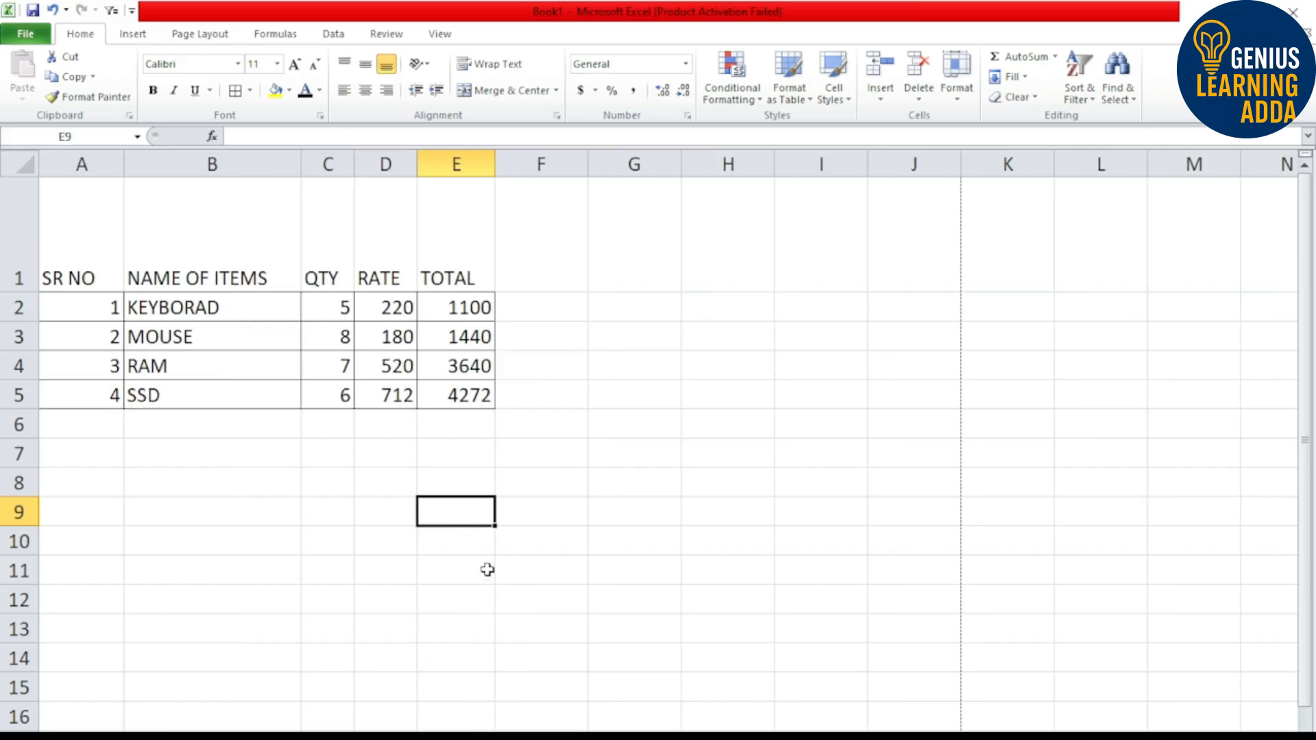
click(642, 454)
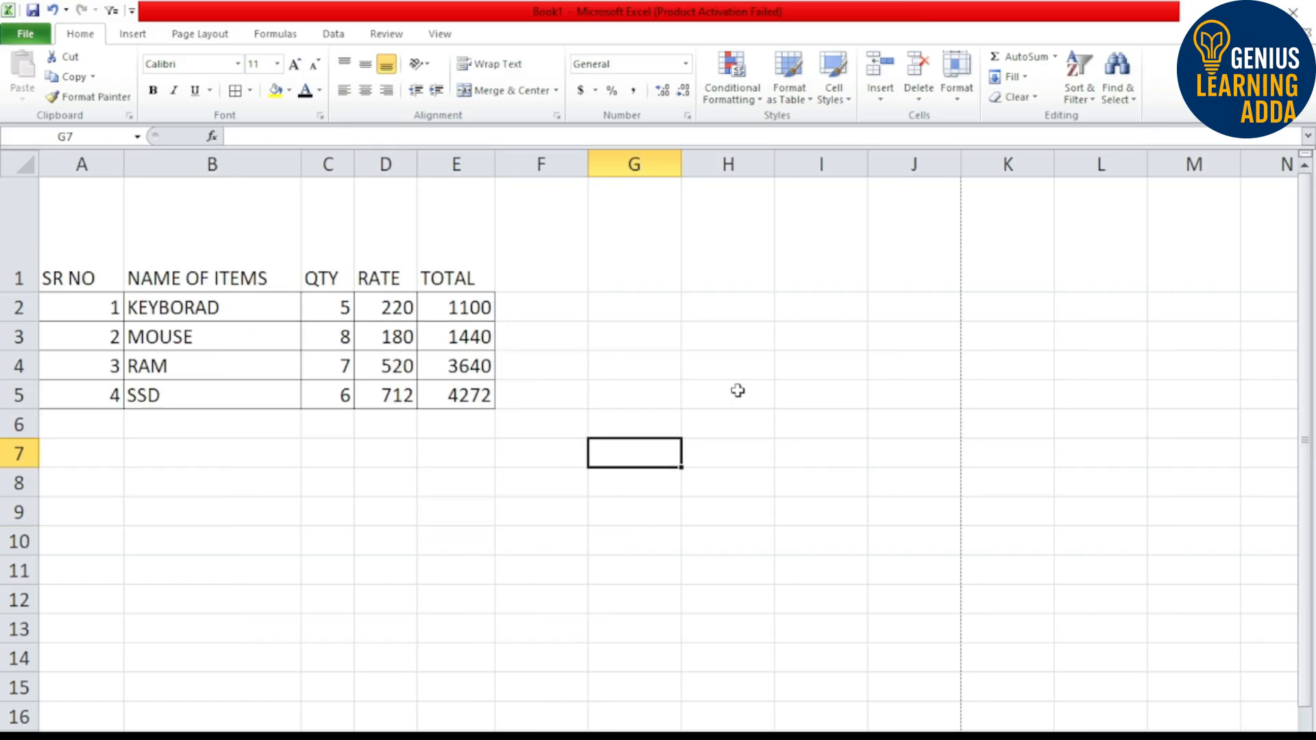
drag(681, 165, 744, 171)
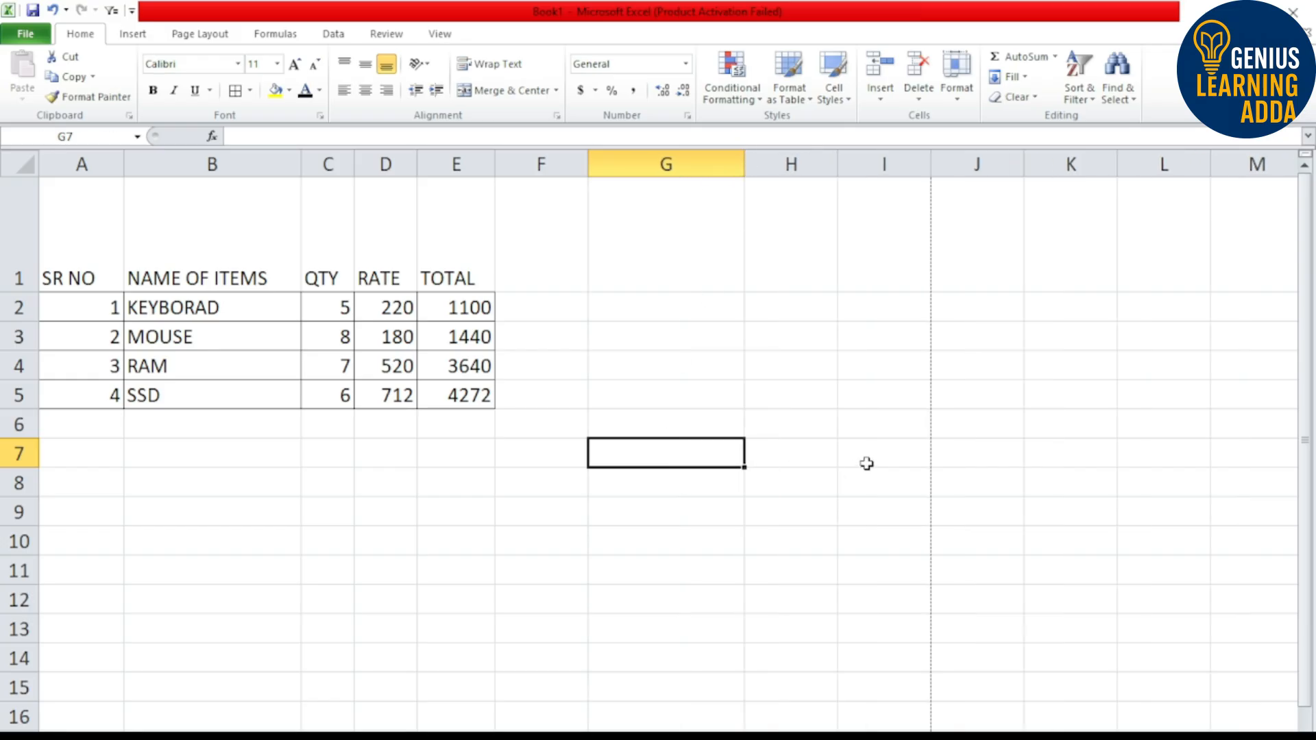
- Enter the text GENIUS LEARNING in capitals in cell G7
text(ge)
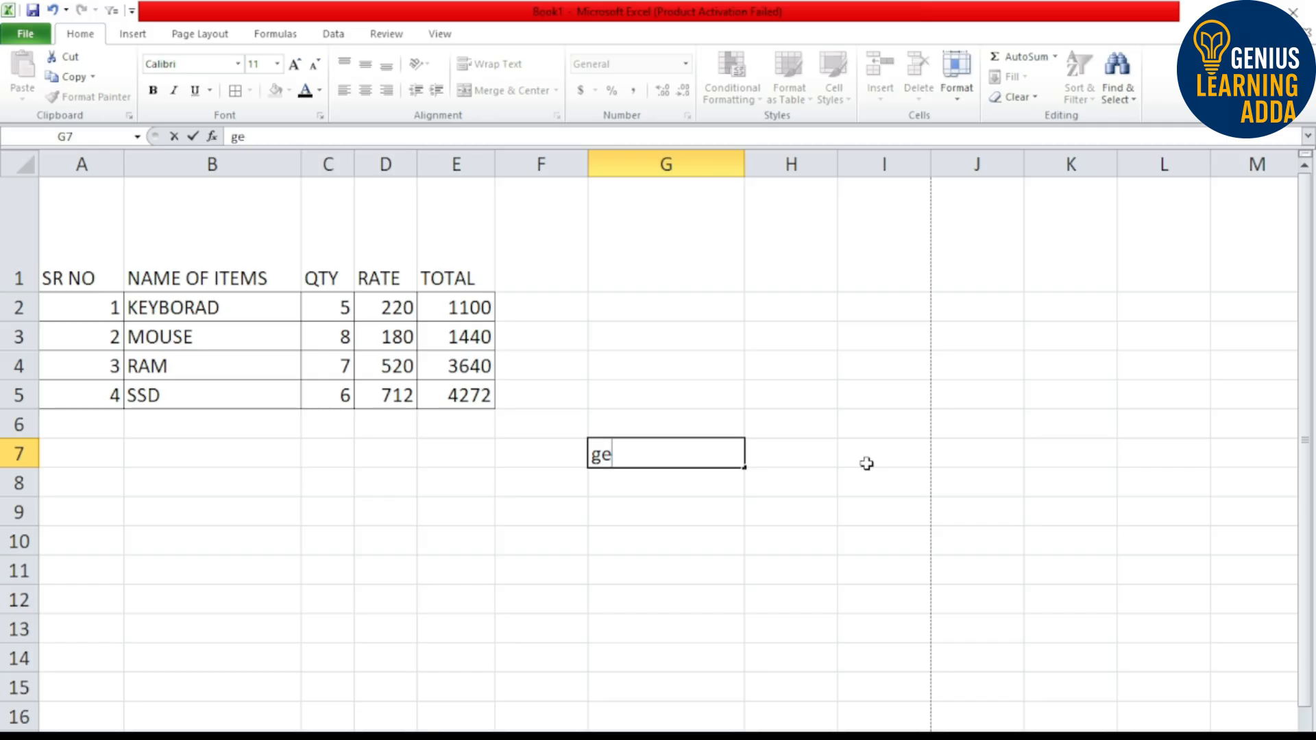
key(BackSpace)
text(GENIUS LEARM)
key(BackSpace)
text(NING)
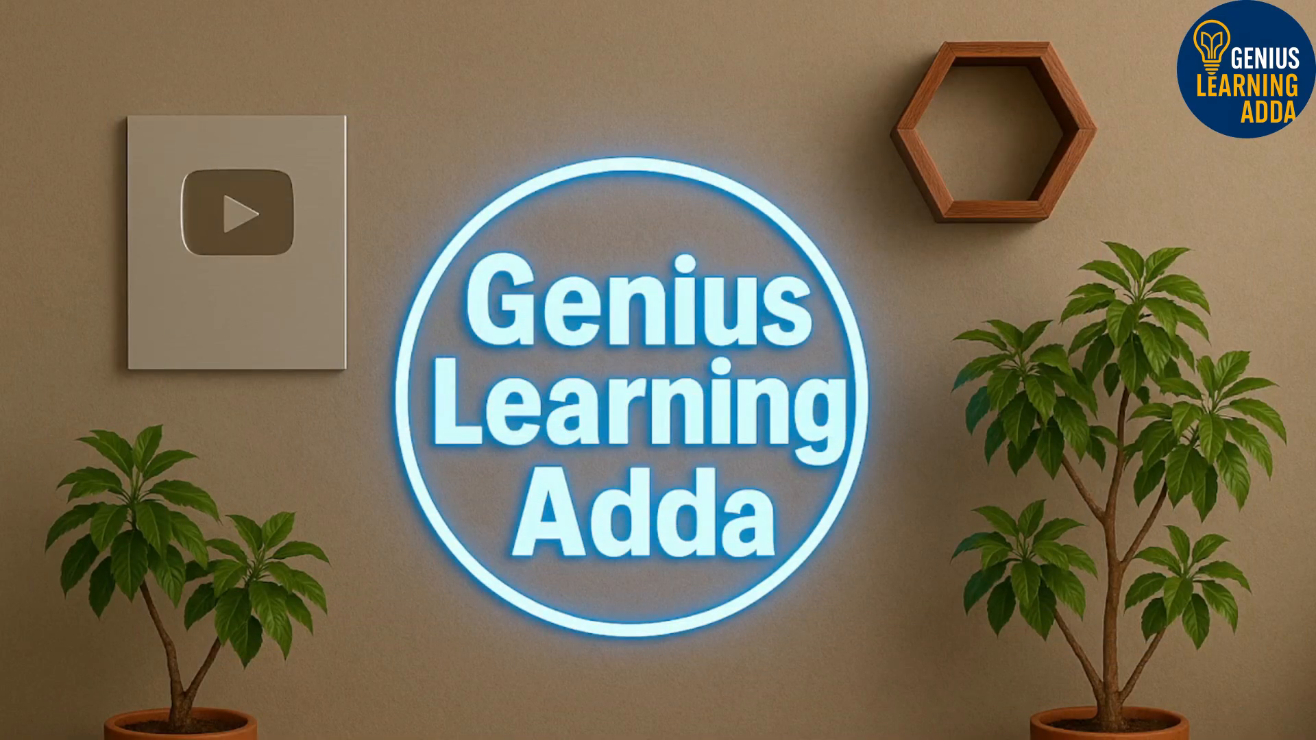